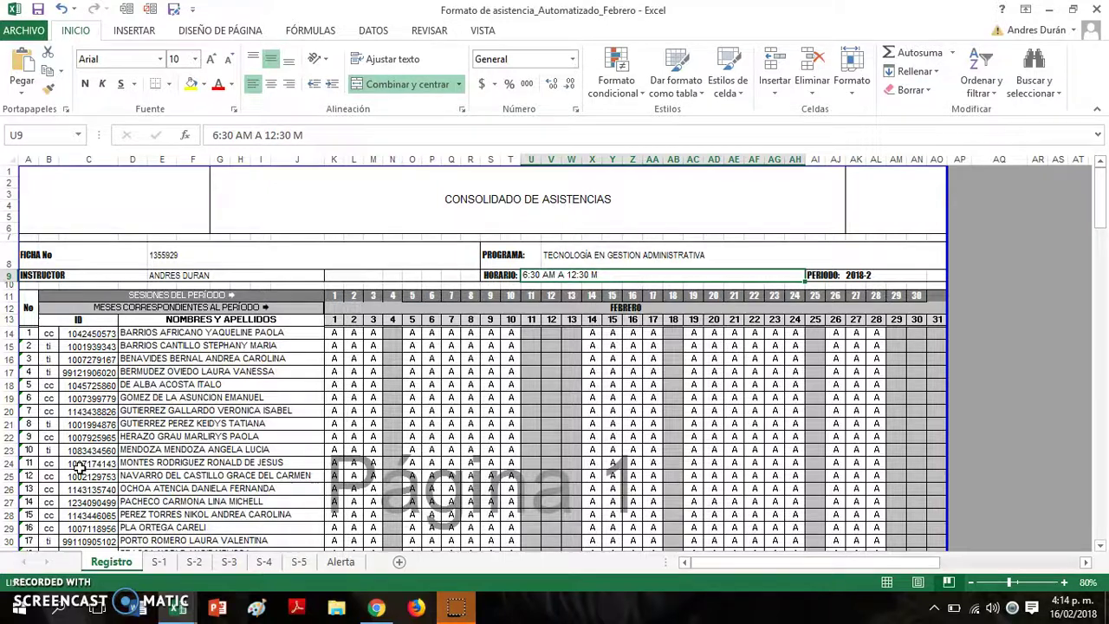
# Switch to OneDrive in Chrome, download 1355928 _005.xlsx and open it in Excel with editing enabled
pyautogui.hotkey('alt', 'Tab')
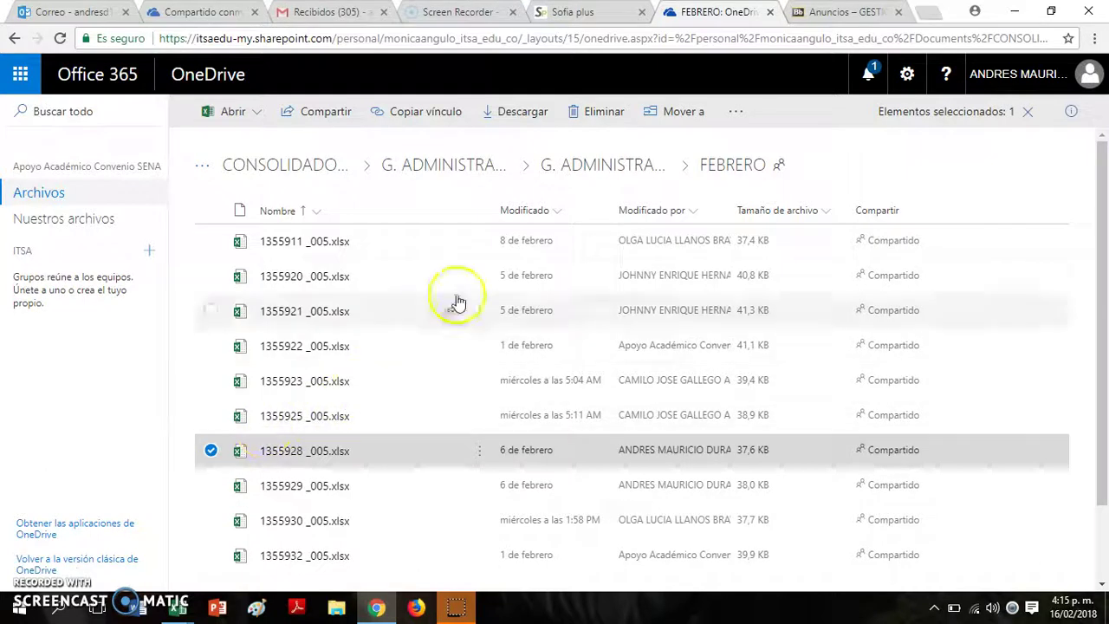
pyautogui.click(523, 110)
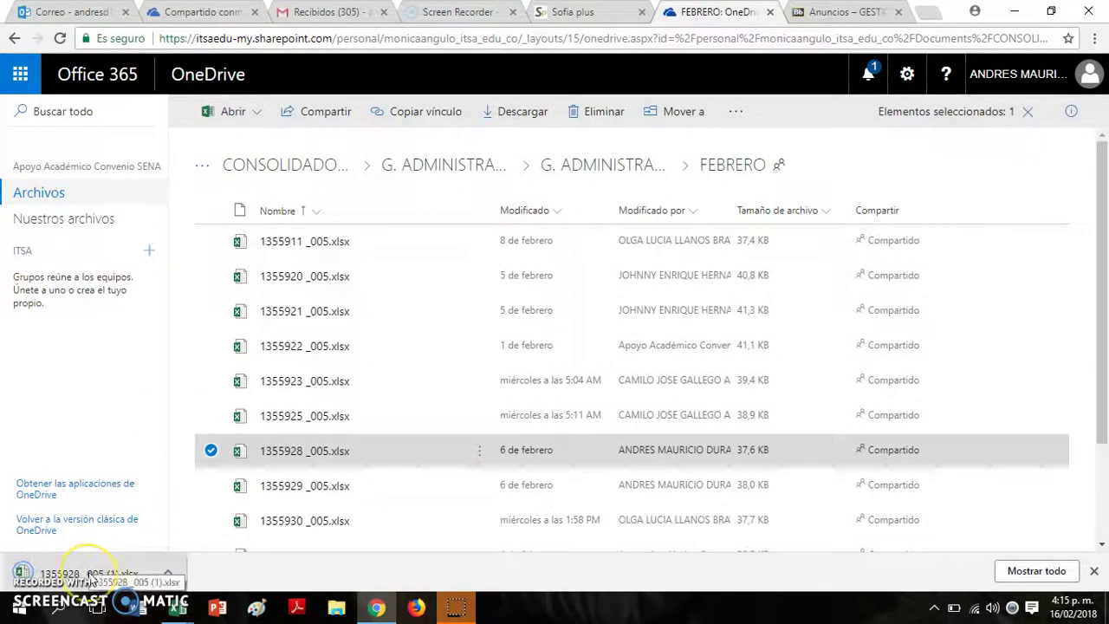
pyautogui.click(90, 579)
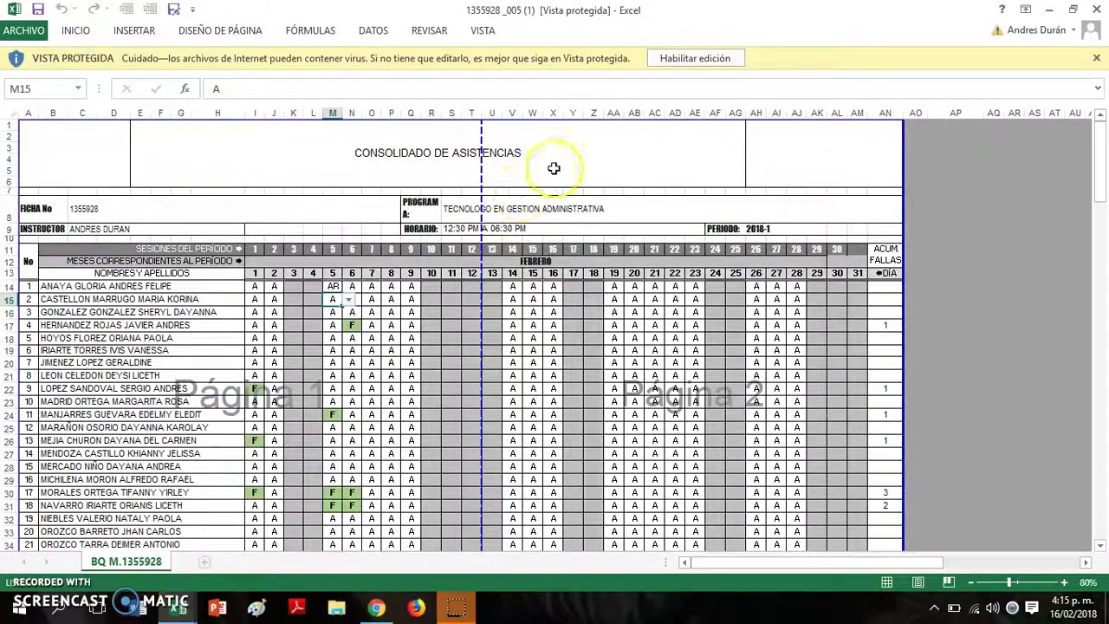
pyautogui.click(698, 58)
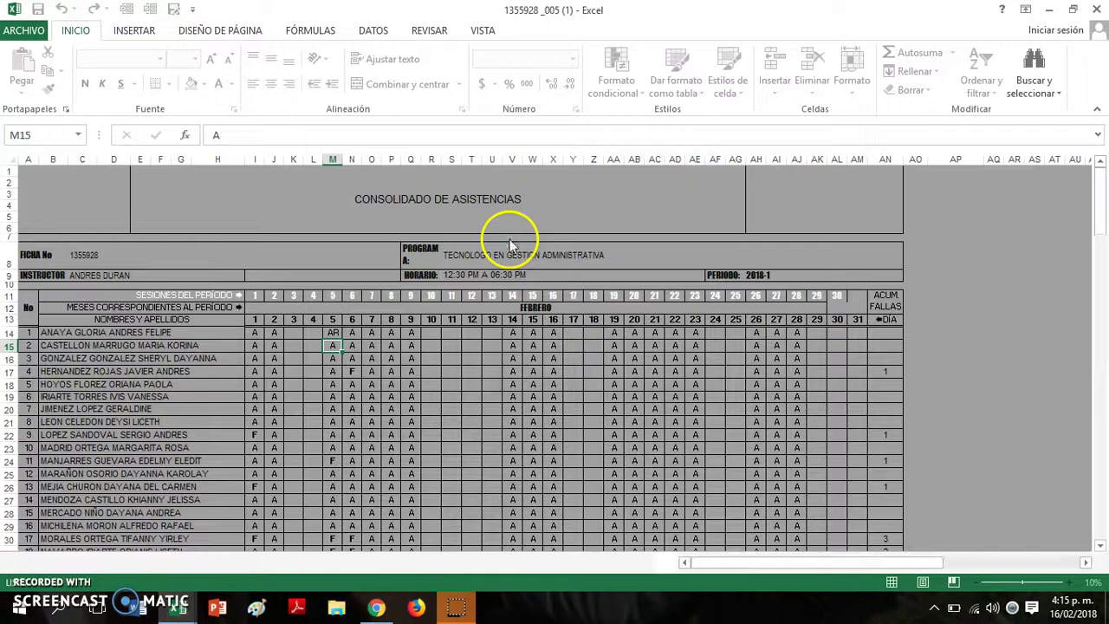
# Switch to the Blackboard course in Chrome and open its Centro de calificaciones completo
pyautogui.hotkey('alt', 'Tab')
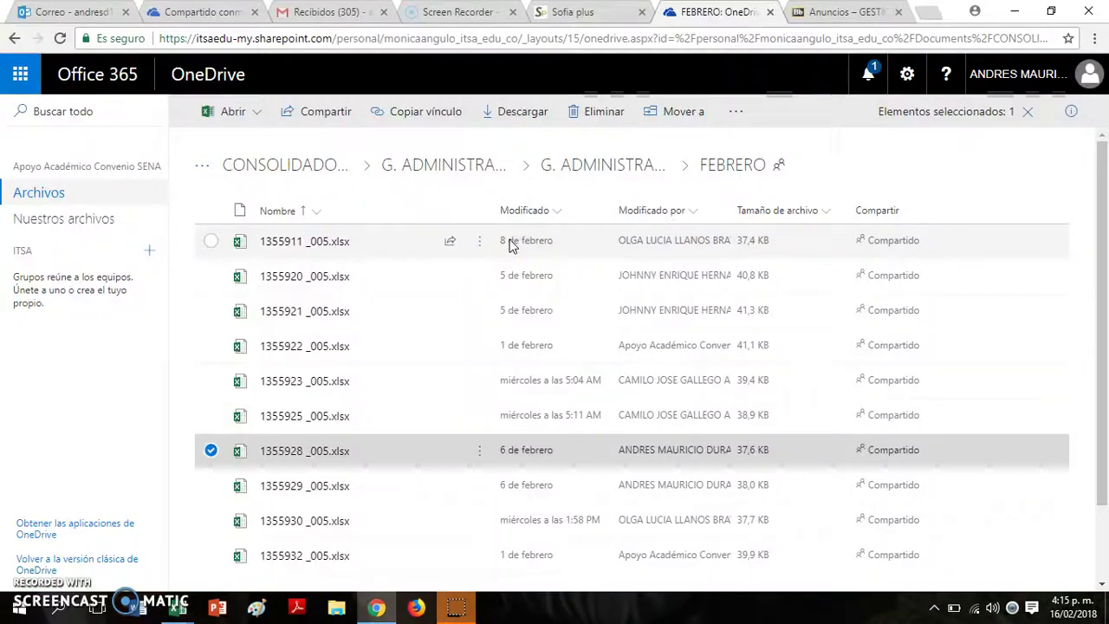
pyautogui.hotkey('ctrl', 'Tab')
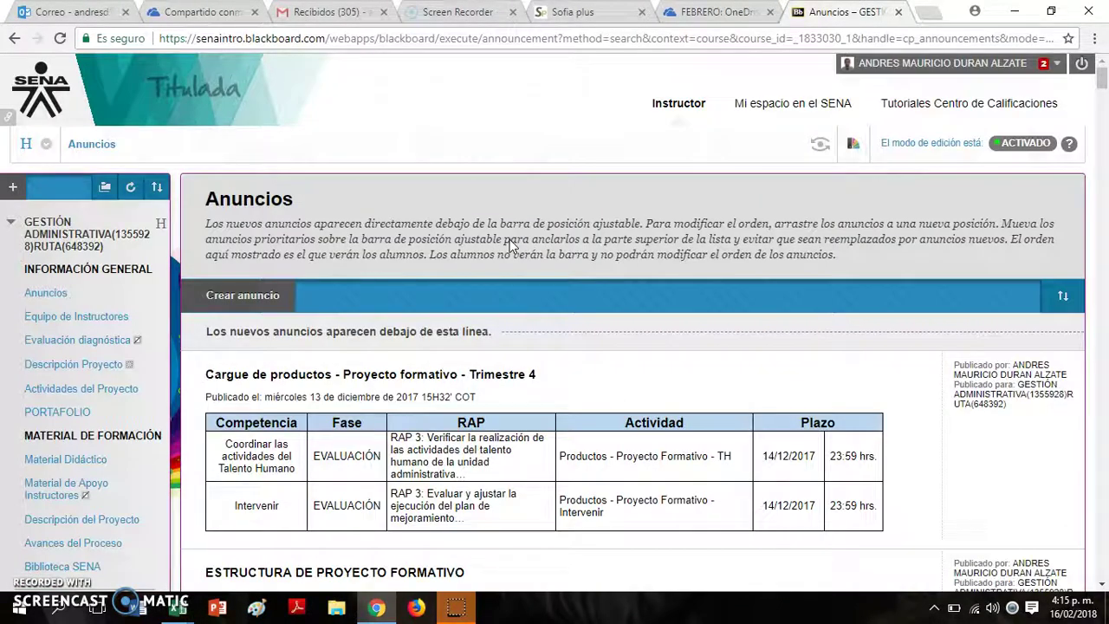
pyautogui.scroll(-5, 315, 255)
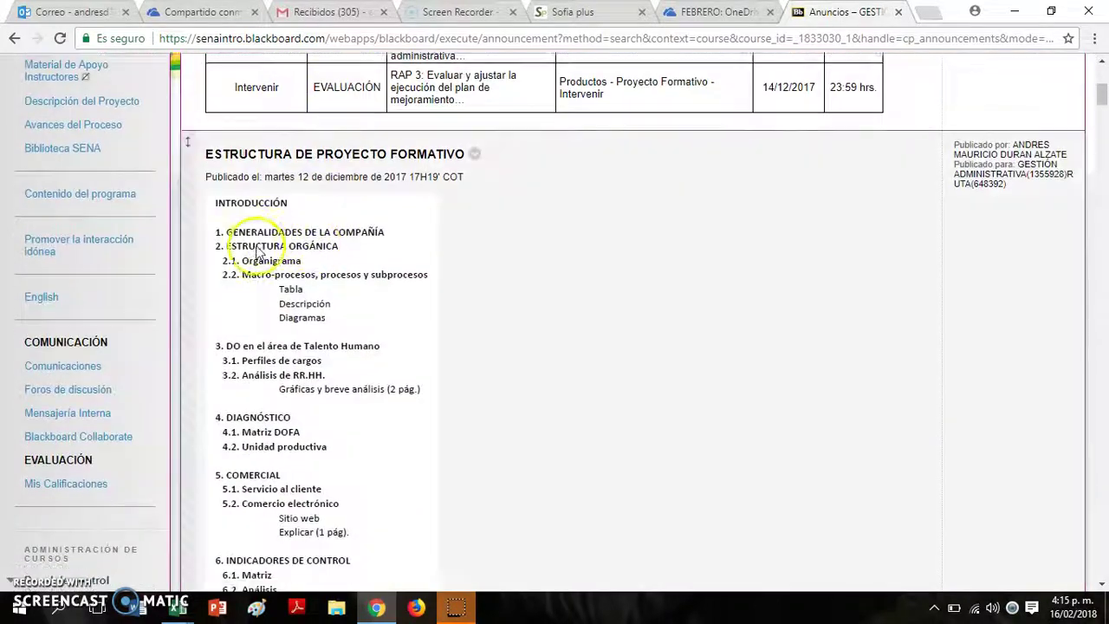
pyautogui.scroll(-5, 257, 251)
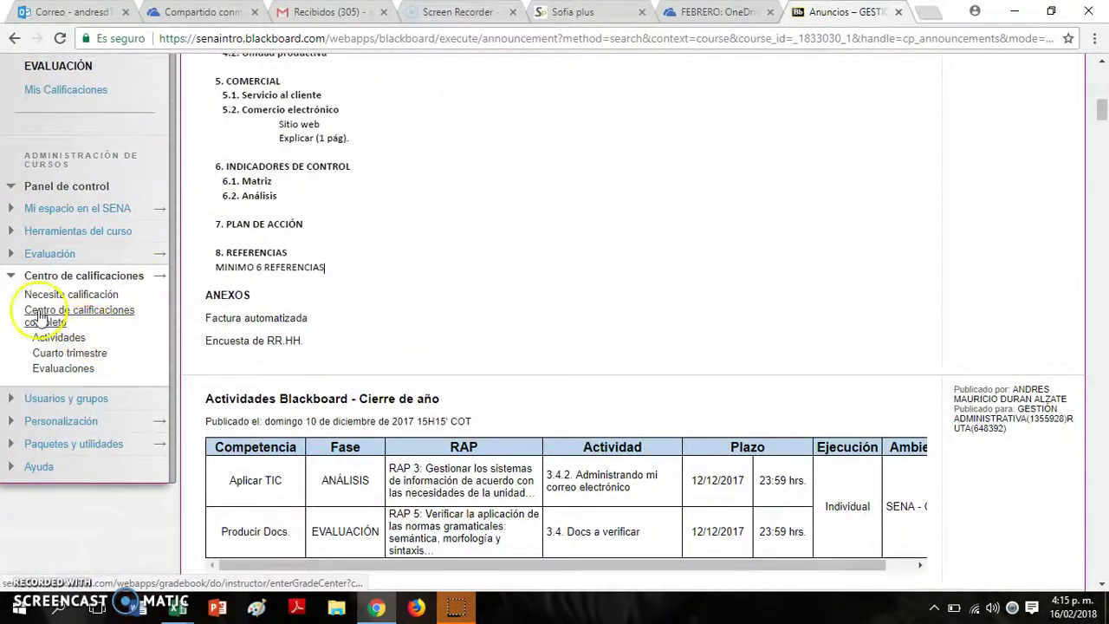
pyautogui.click(50, 319)
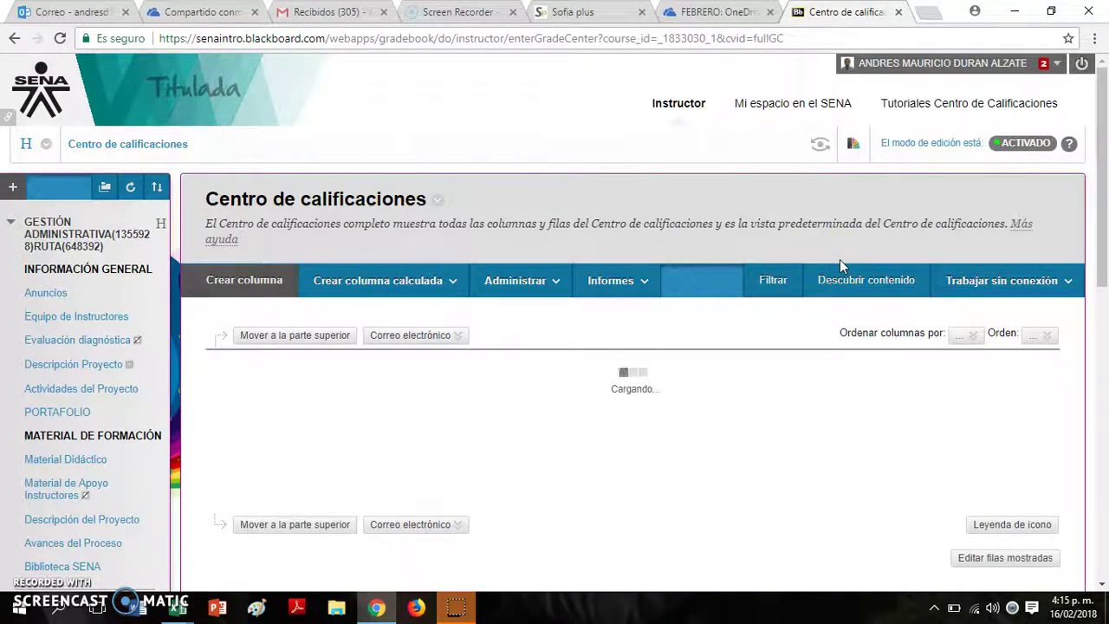
# Download the complete grade centre for offline work as a tab-delimited file saved to the computer
pyautogui.click(941, 279)
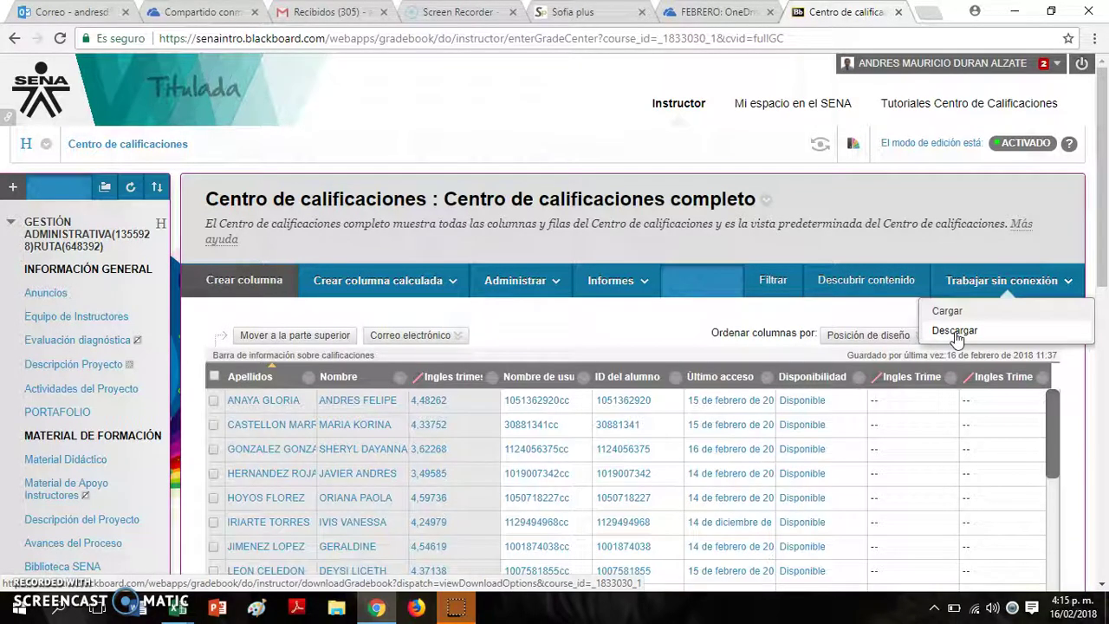
pyautogui.click(955, 333)
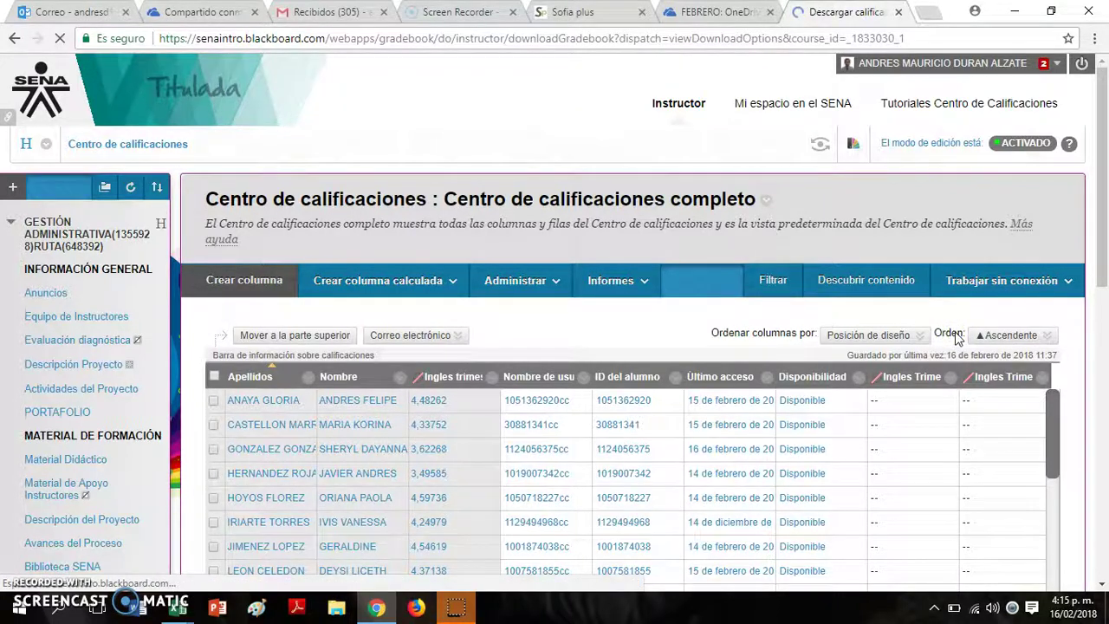
pyautogui.scroll(-4, 867, 312)
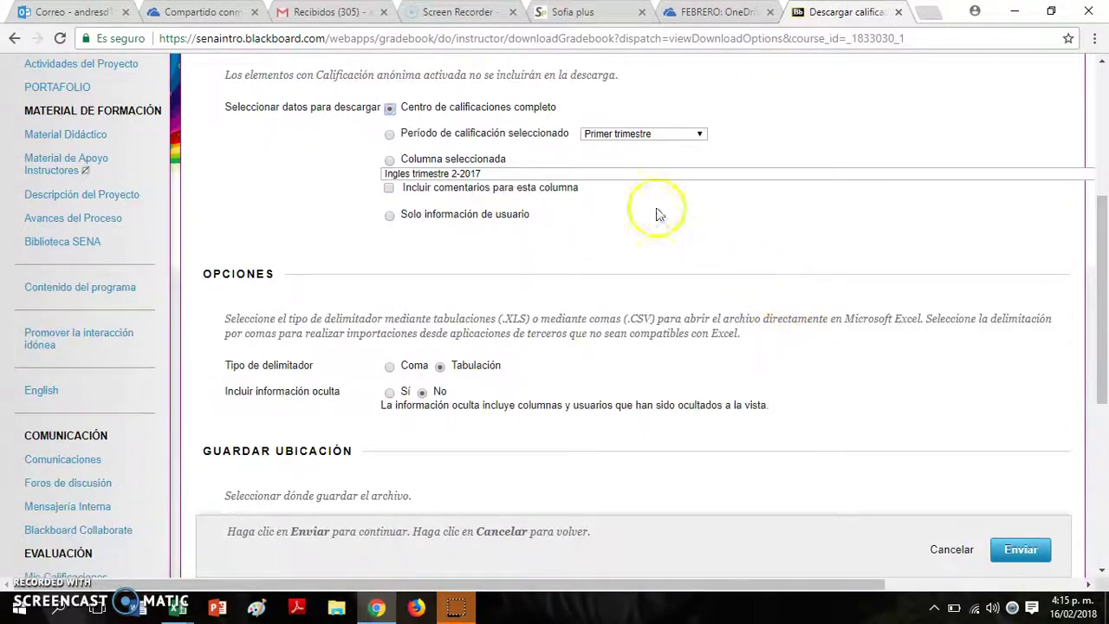
pyautogui.scroll(-2, 916, 433)
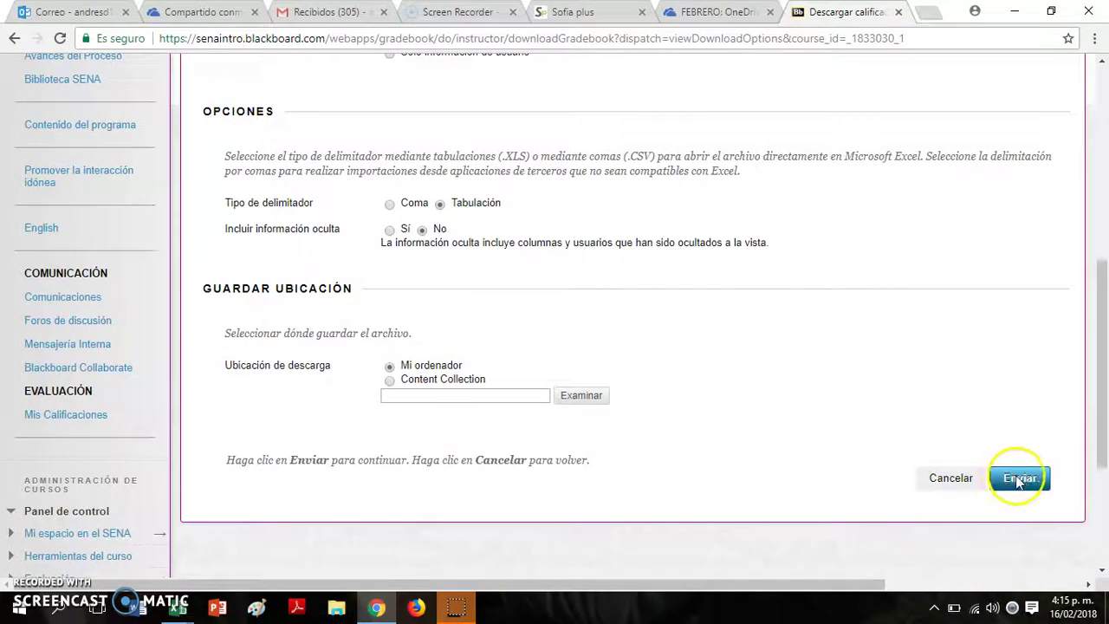
pyautogui.click(1019, 480)
pyautogui.click(234, 280)
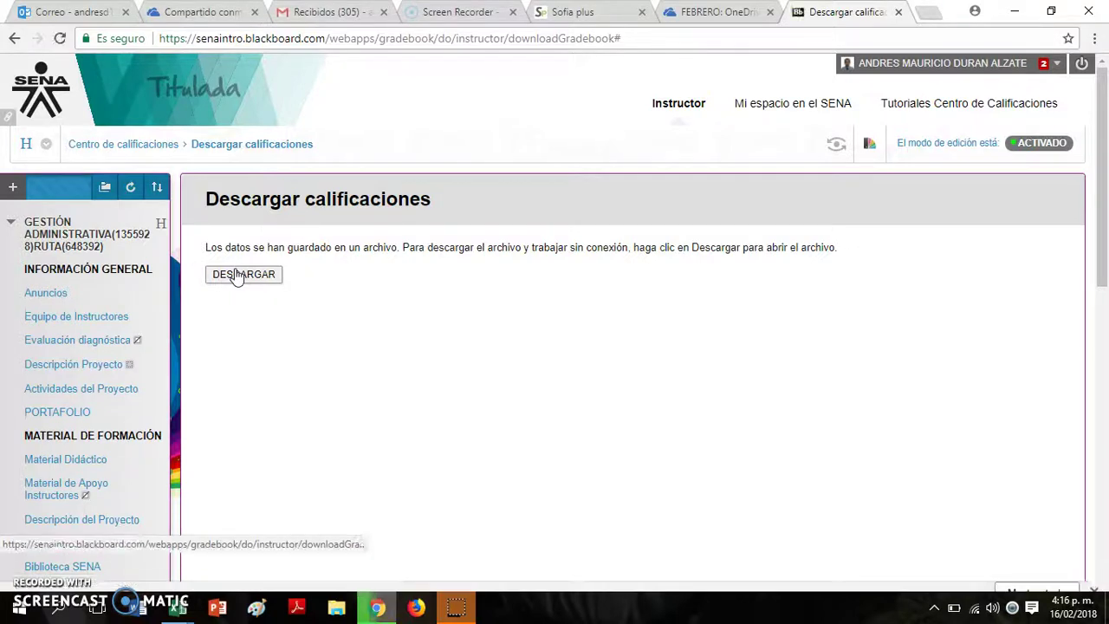
# Open the downloaded gc_P122115_F1355928 gradebook file in Excel, accepting the mismatched file format
pyautogui.click(99, 574)
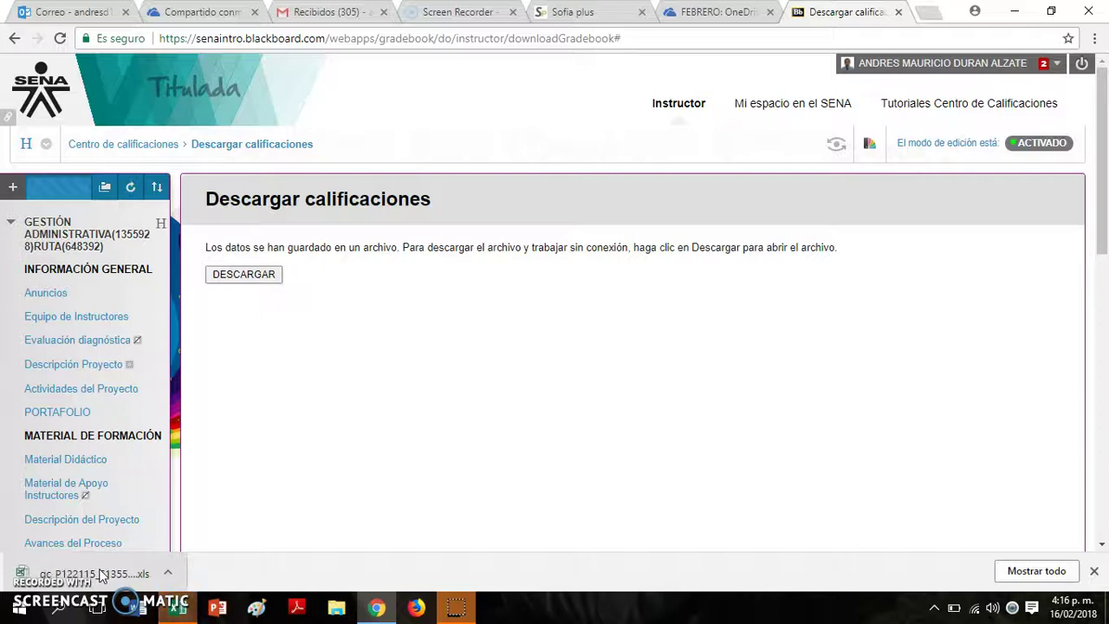
pyautogui.hotkey('alt', 'Tab')
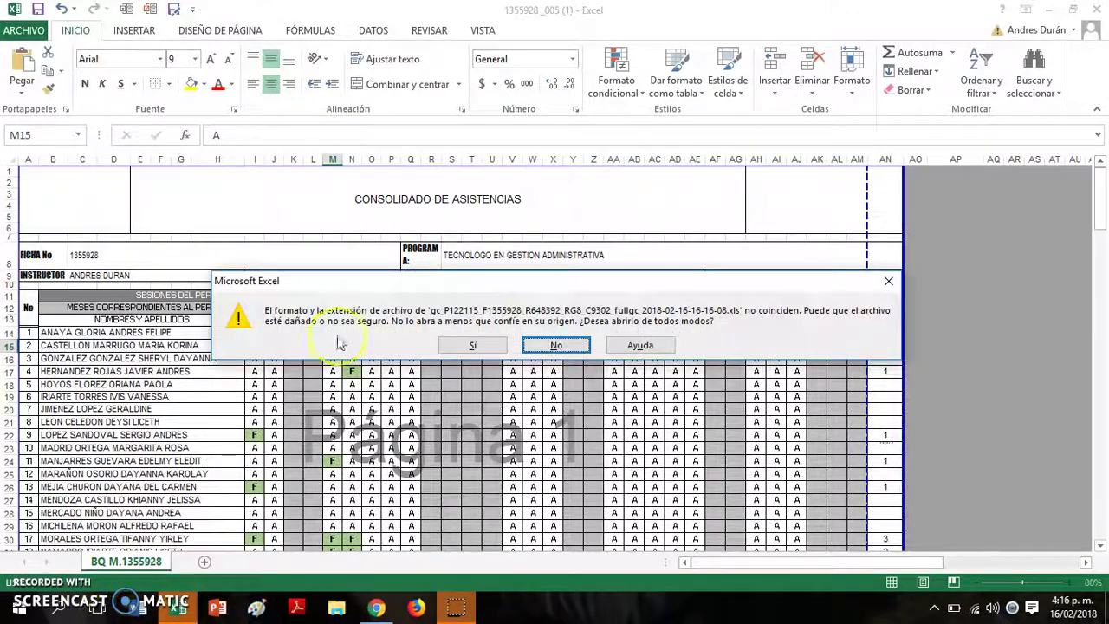
pyautogui.click(447, 345)
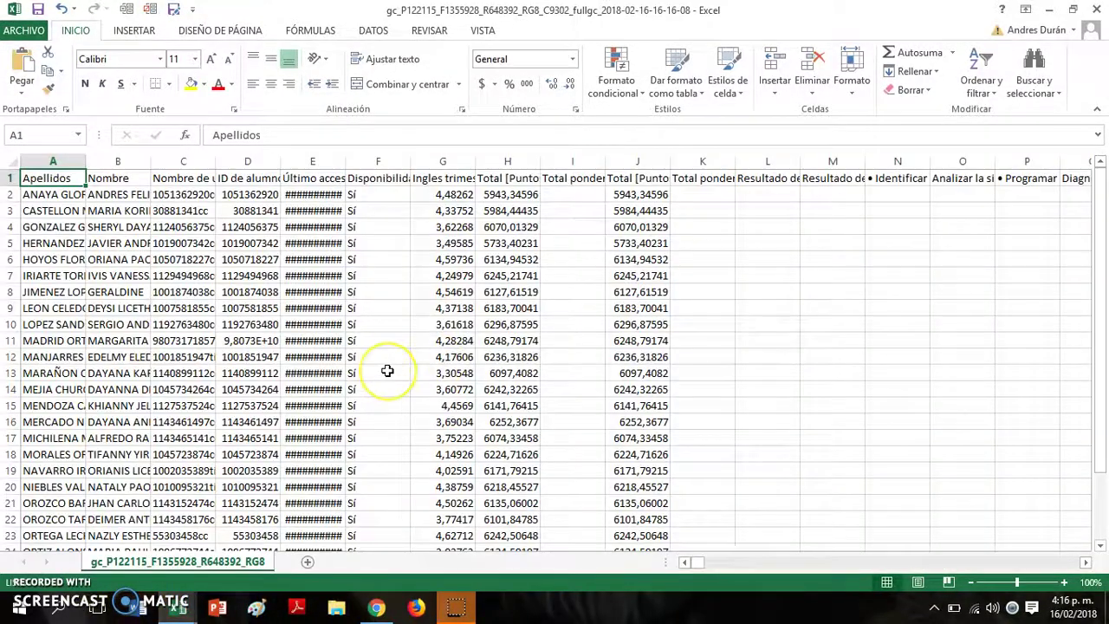
# Switch to the Formato de asistencia_Automatizado_Febrero workbook and set FICHA No to 1355928 on the Registro sheet
pyautogui.hotkey('alt', 'Tab')
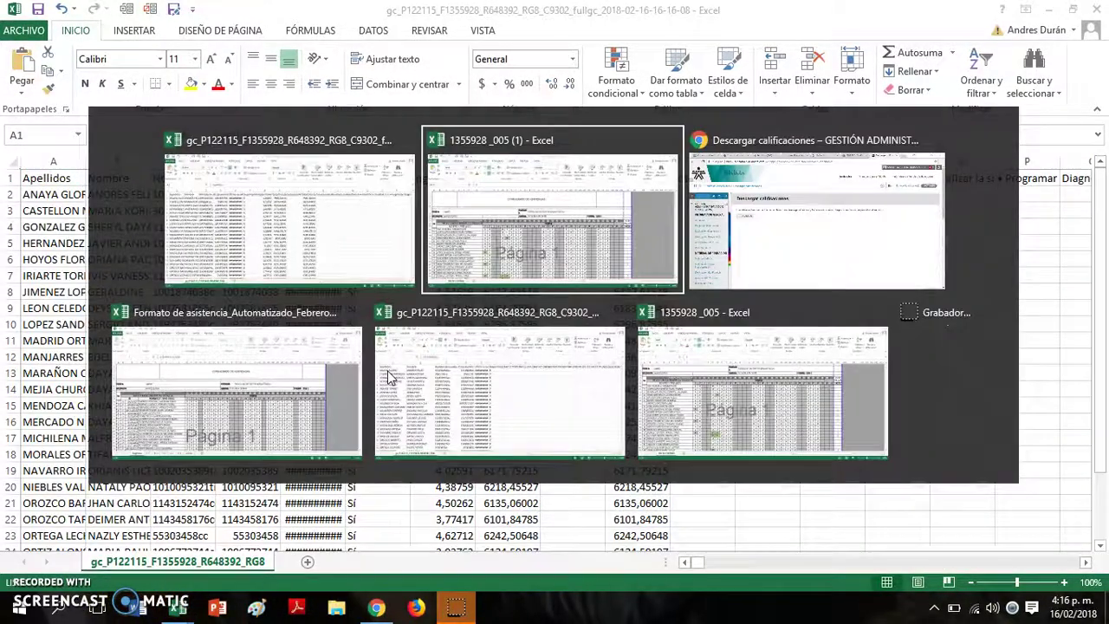
pyautogui.hotkey('alt', 'Tab')
pyautogui.hotkey('alt', 'Tab')
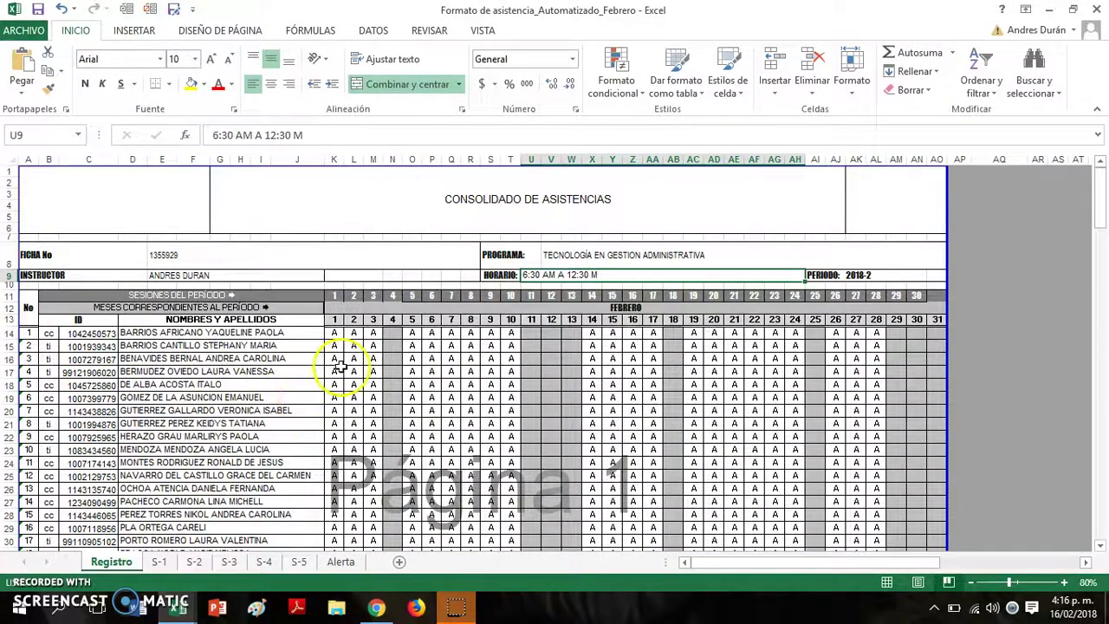
pyautogui.scroll(-1, 340, 365)
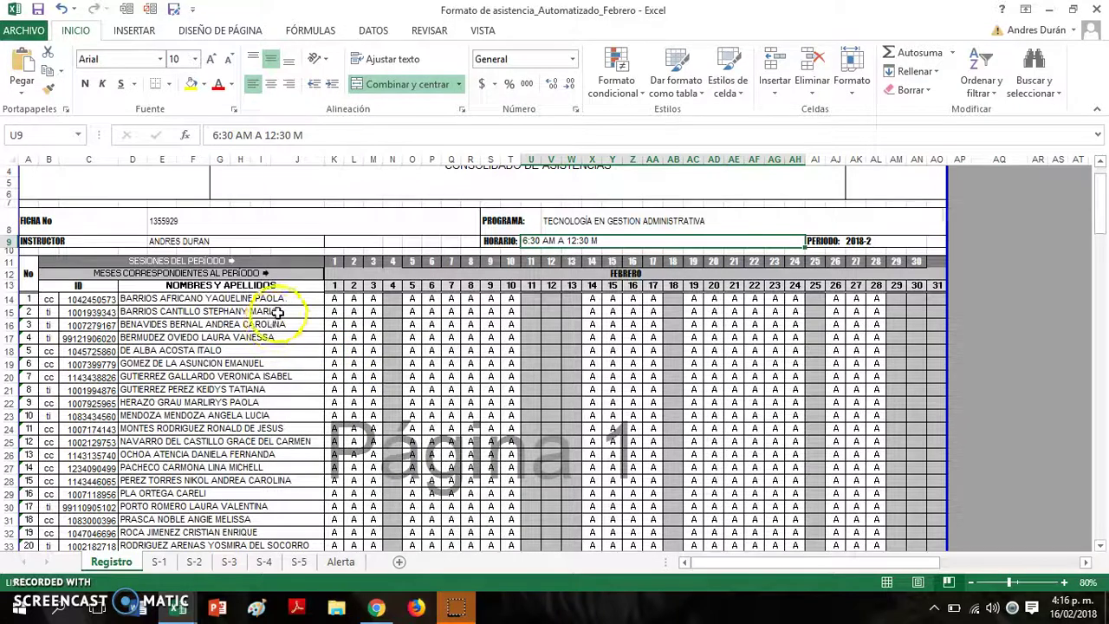
pyautogui.scroll(1, 277, 312)
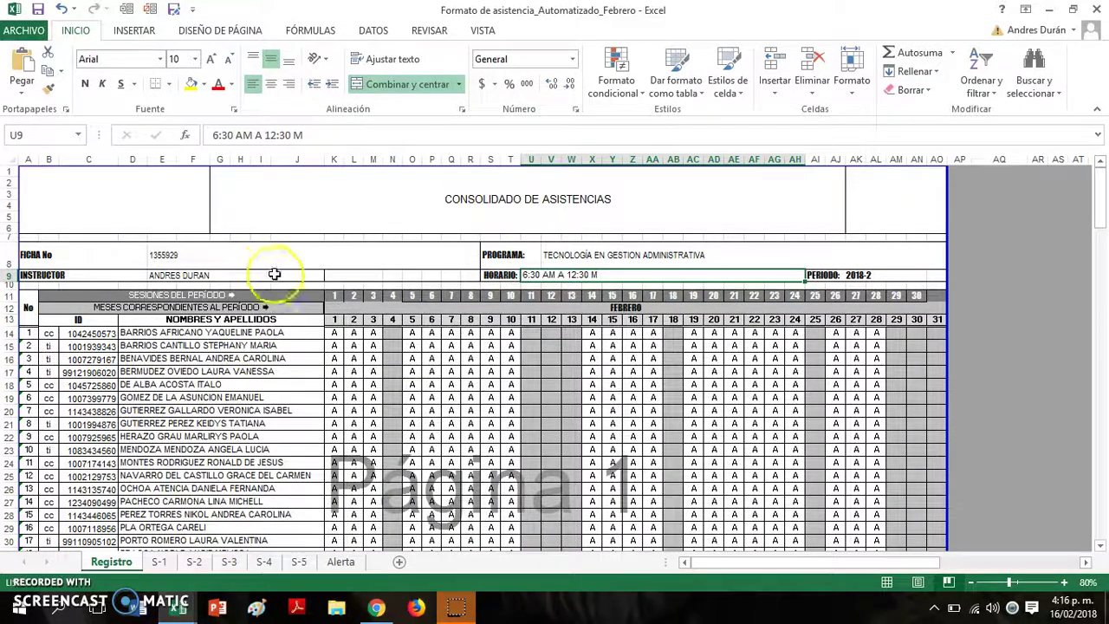
pyautogui.click(264, 245)
pyautogui.write('1359')
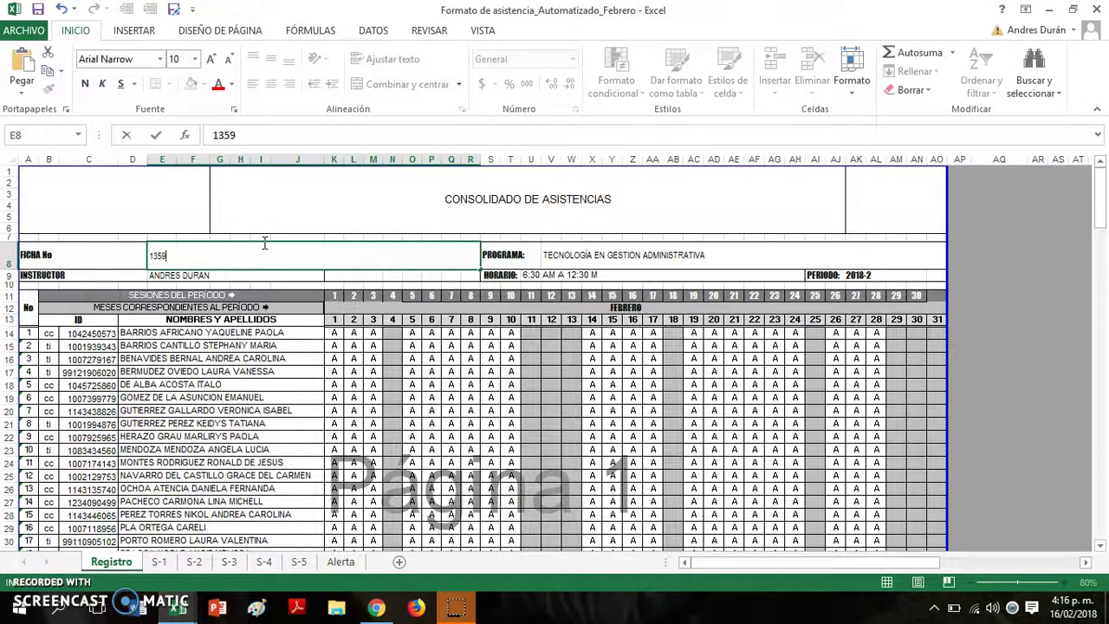
pyautogui.press('BackSpace')
pyautogui.write('5928')
pyautogui.press('Return')
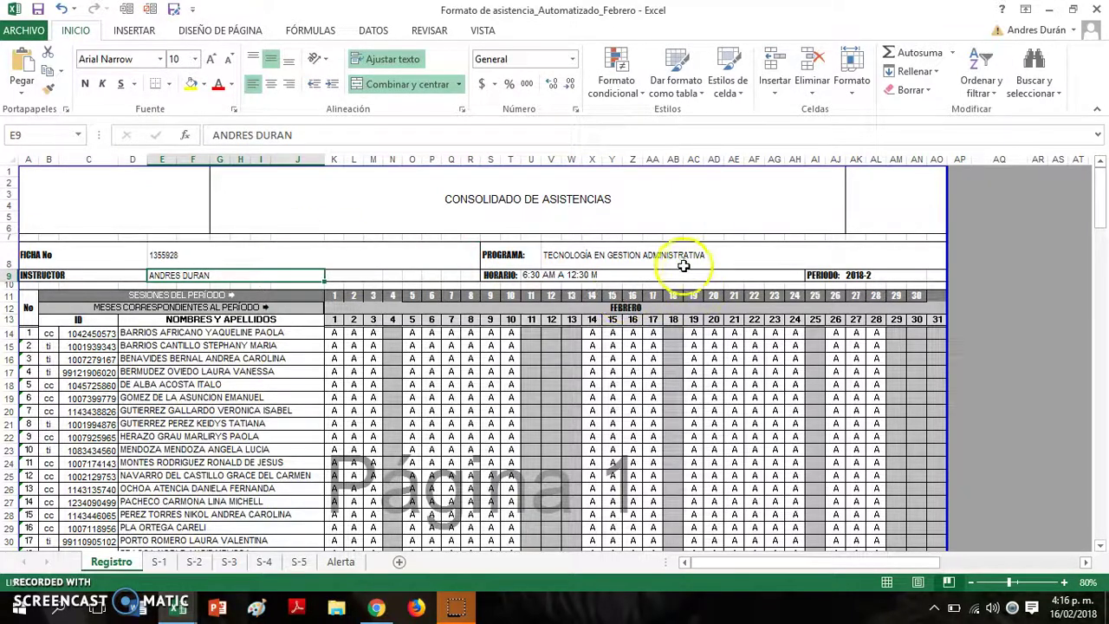
# Review the PROGRAMA, INSTRUCTOR, HORARIO and PERIODO fields in the attendance sheet's header
pyautogui.click(666, 249)
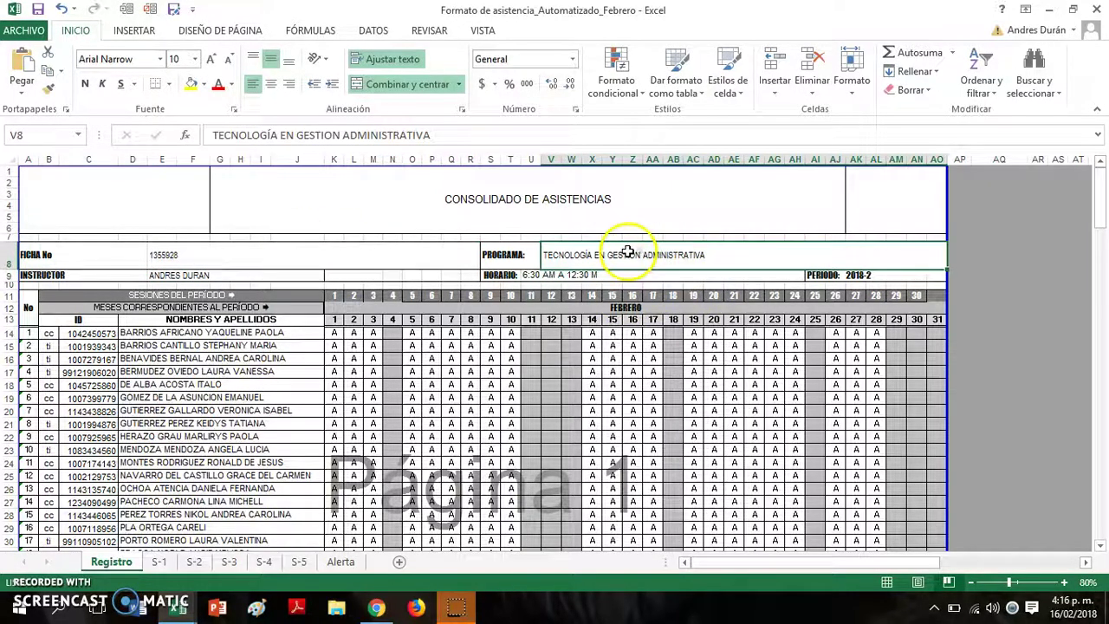
pyautogui.click(220, 276)
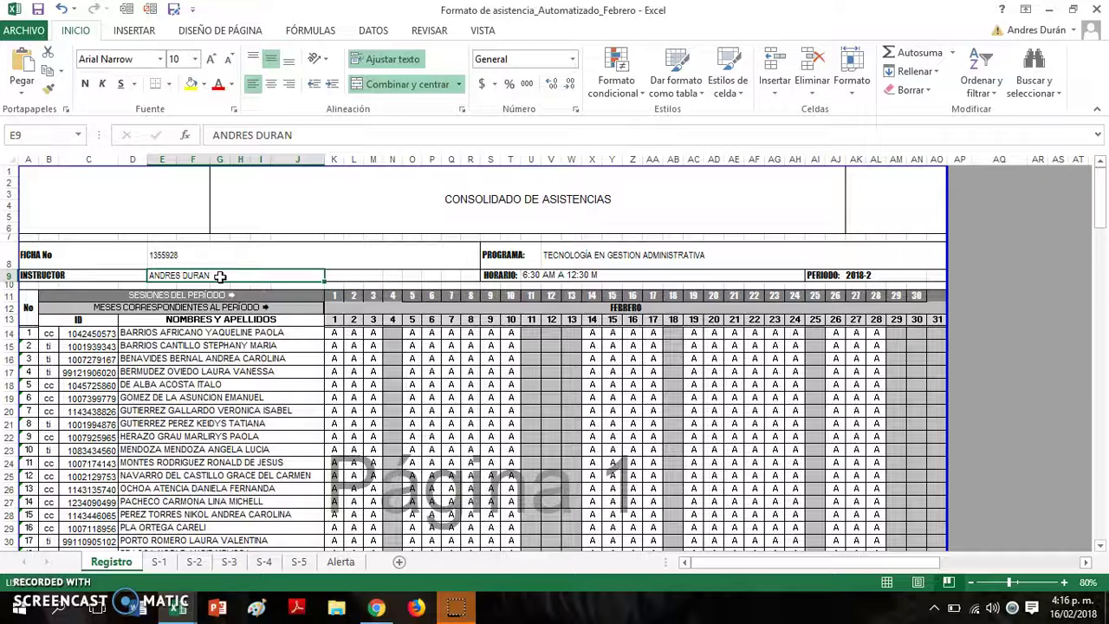
pyautogui.click(576, 276)
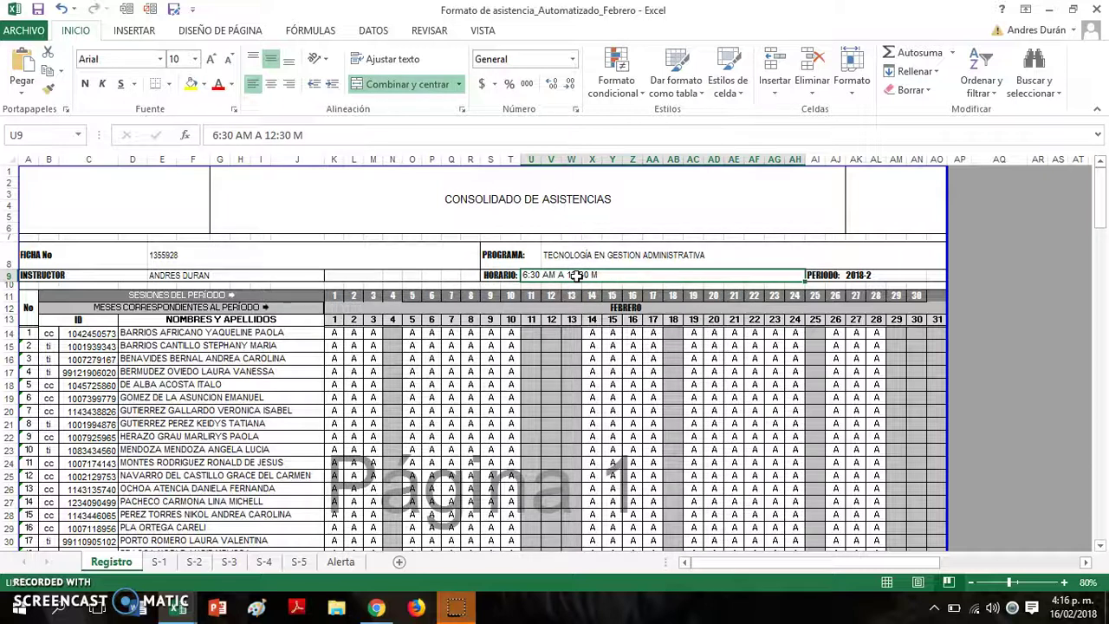
pyautogui.press('Tab')
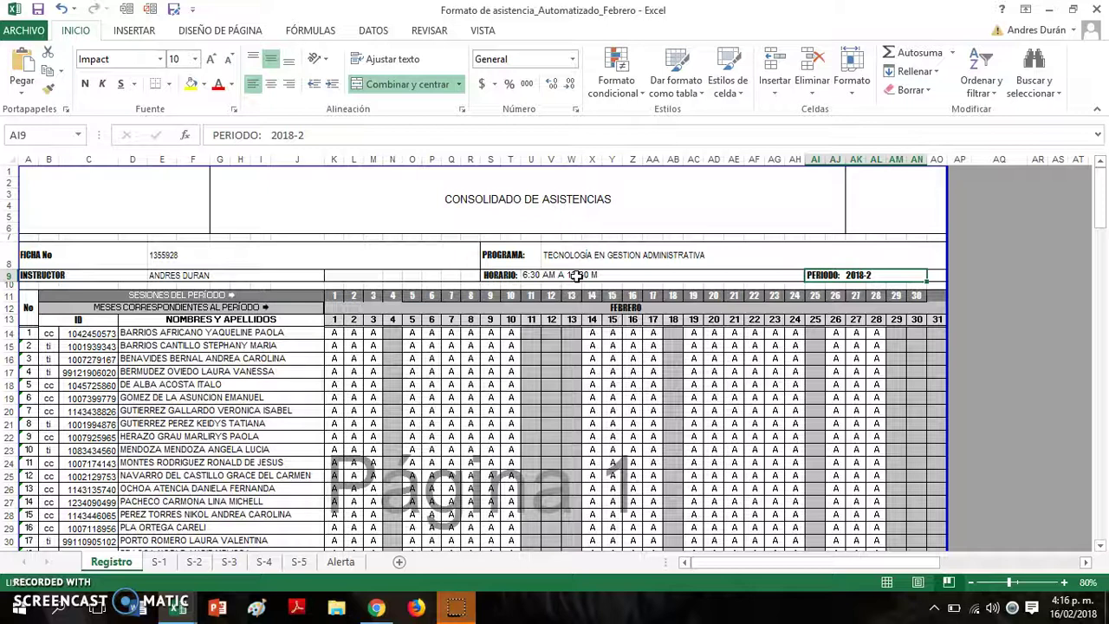
pyautogui.click(198, 336)
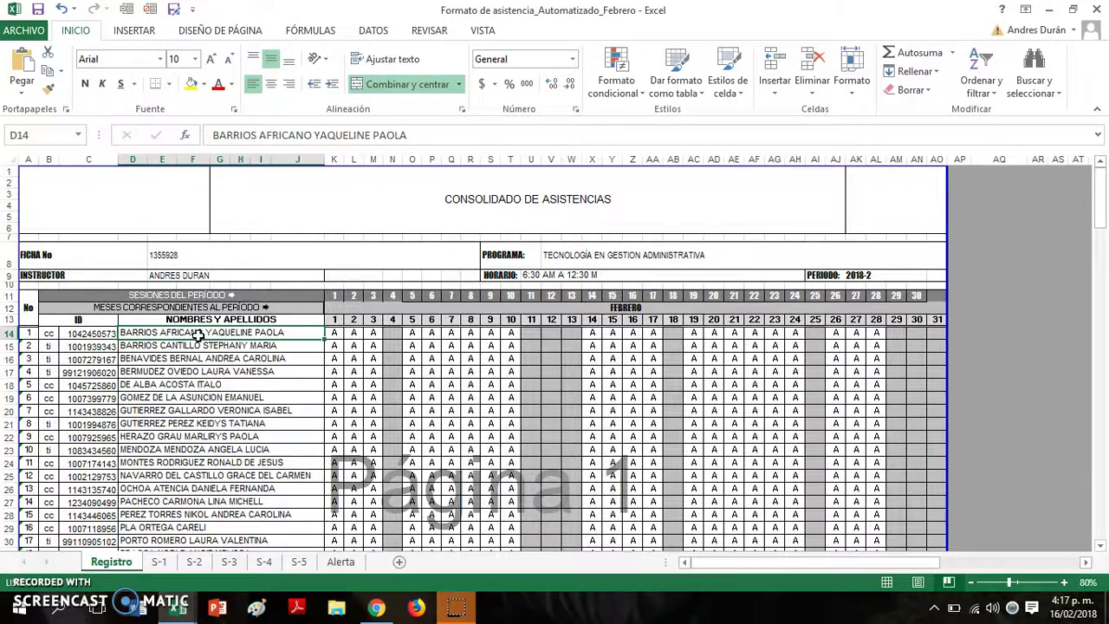
pyautogui.write('=CONCAT')
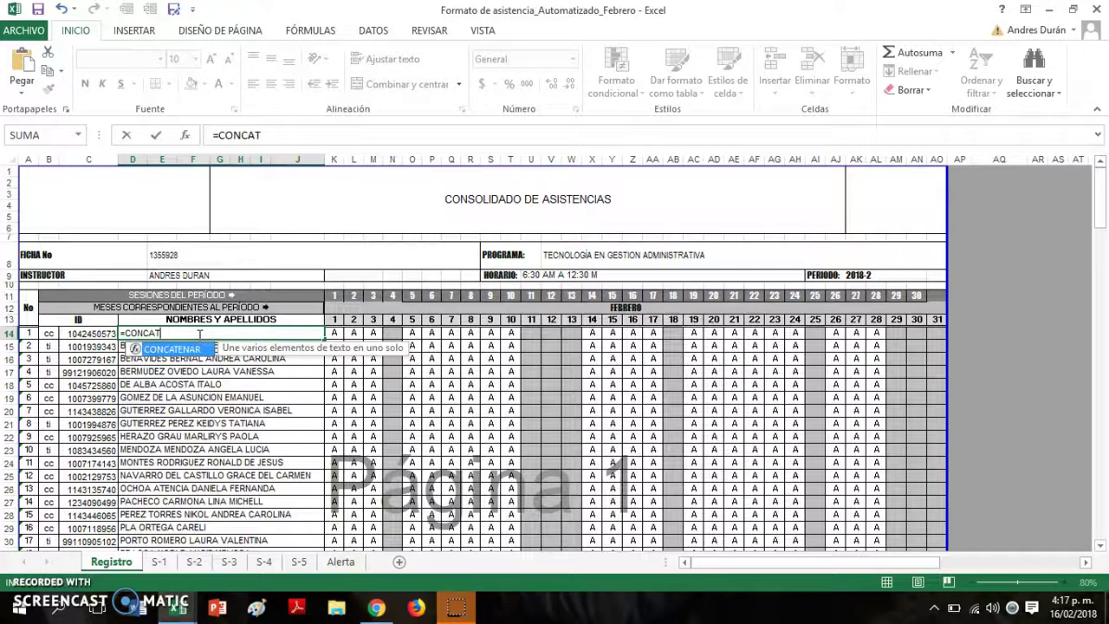
pyautogui.write('ENAR(')
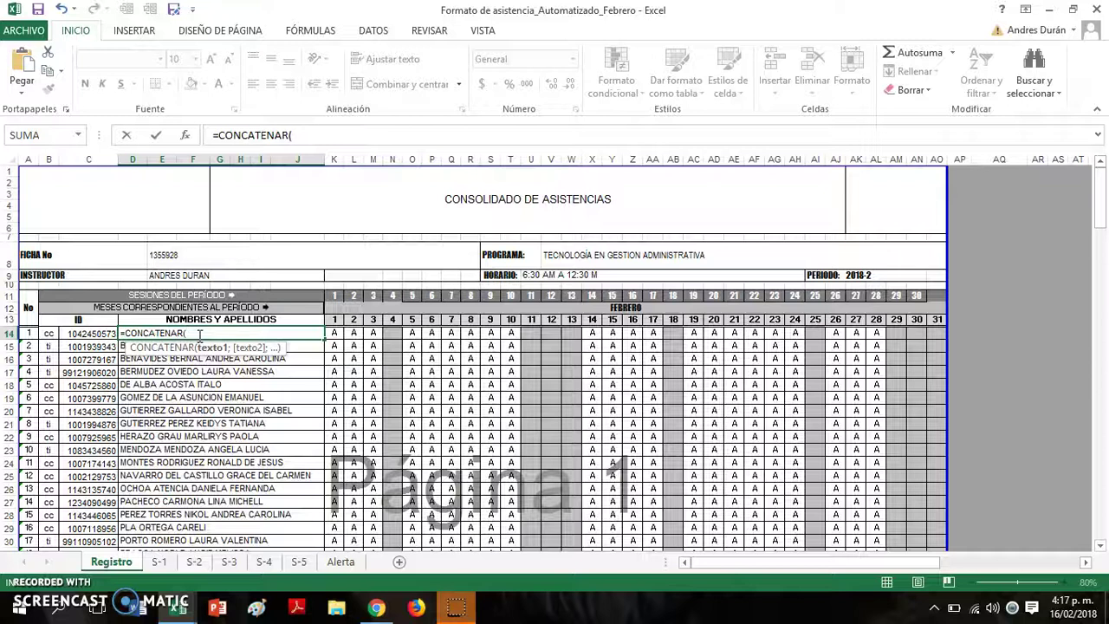
pyautogui.hotkey('alt', 'Tab')
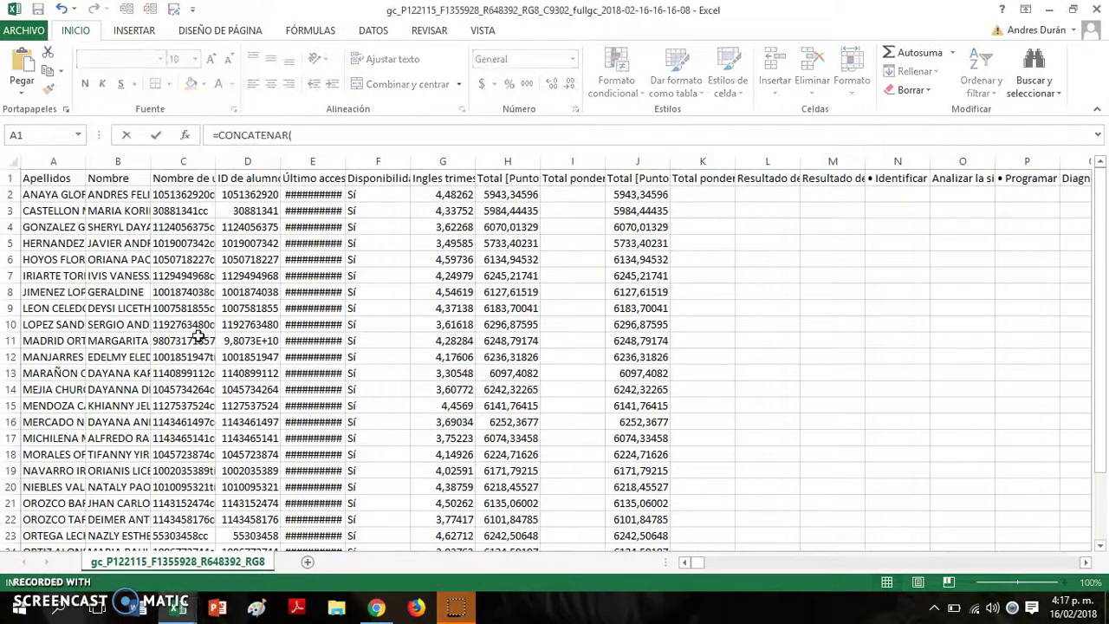
pyautogui.click(88, 162)
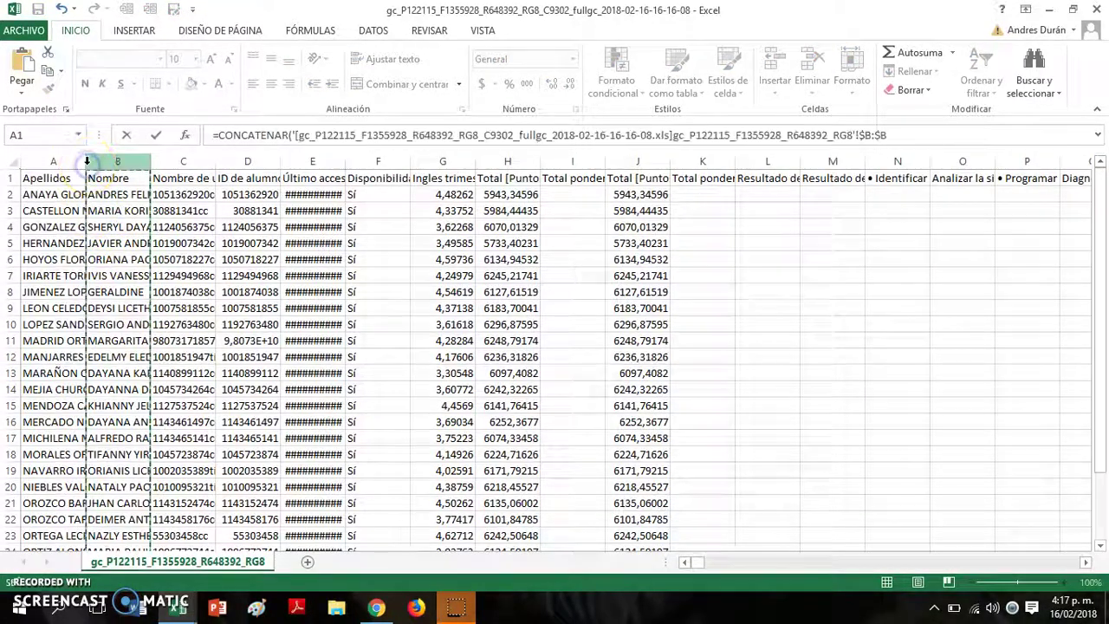
pyautogui.press('Escape')
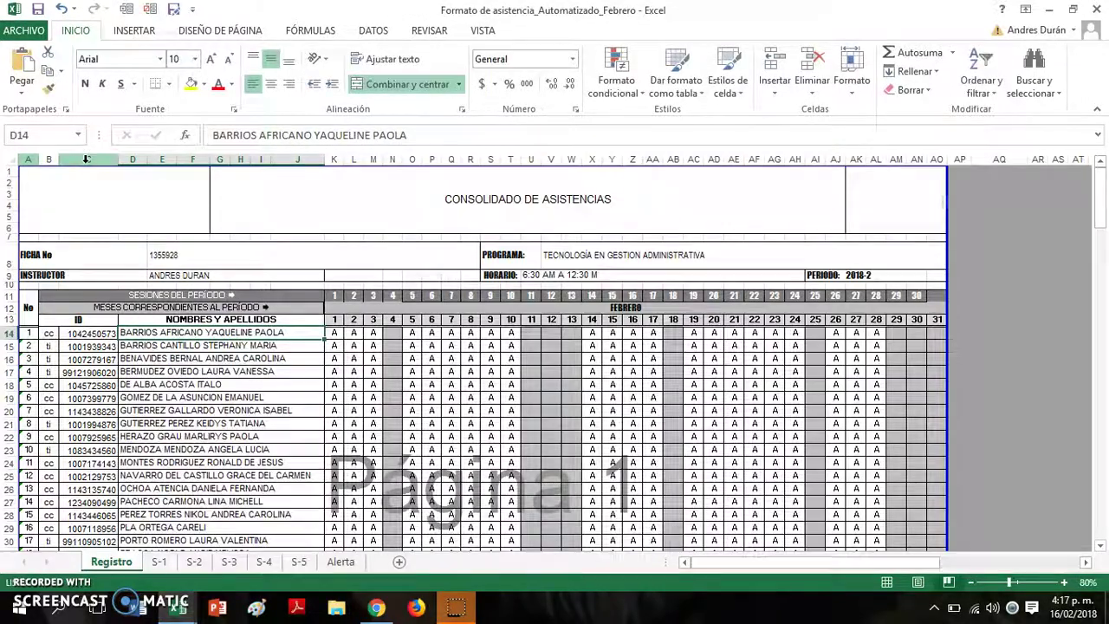
# Switch to the downloaded gradebook workbook and auto-fit the widths of the Apellidos and Nombre columns
pyautogui.hotkey('alt', 'Tab')
pyautogui.moveTo(88, 161); pyautogui.dragTo(87, 161)
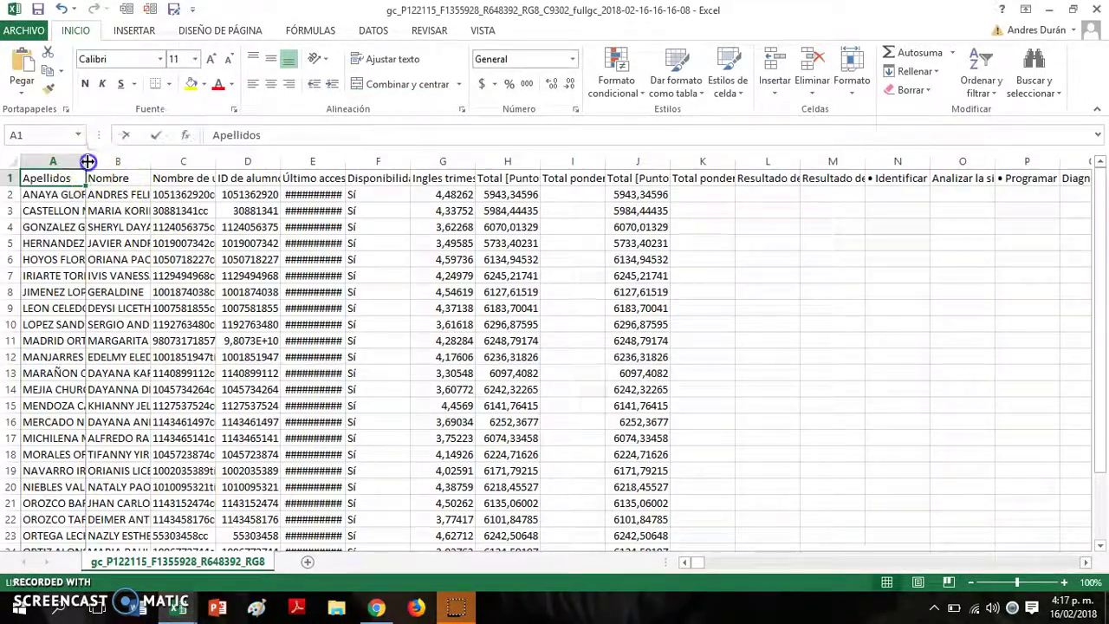
pyautogui.doubleClick(87, 161)
pyautogui.doubleClick(205, 161)
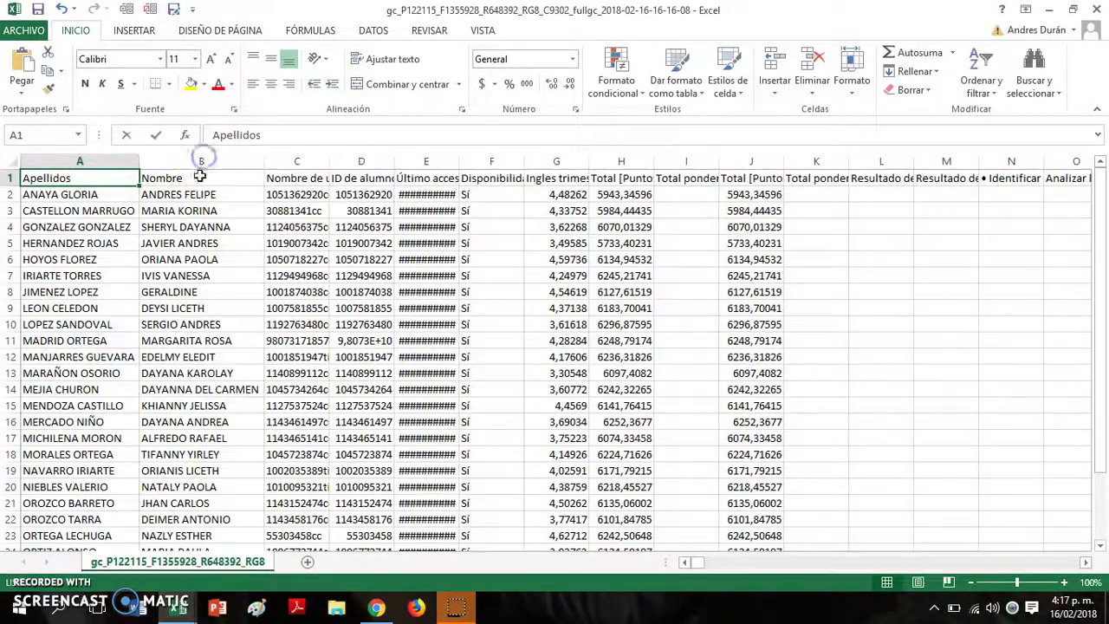
# Auto-fit the width of the Nombre de usuario column in the gradebook
pyautogui.doubleClick(330, 161)
pyautogui.click(191, 195)
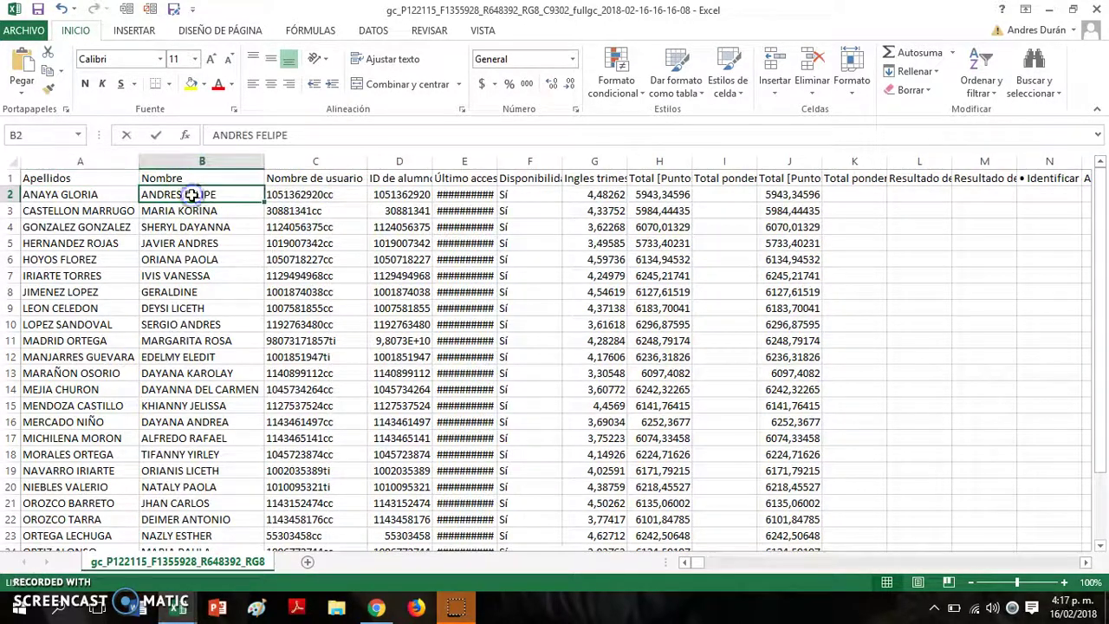
# In cell D14 of the attendance workbook's Registro sheet, build a CONCATENAR formula joining gradebook cells A2 and B2
pyautogui.hotkey('alt', 'Tab')
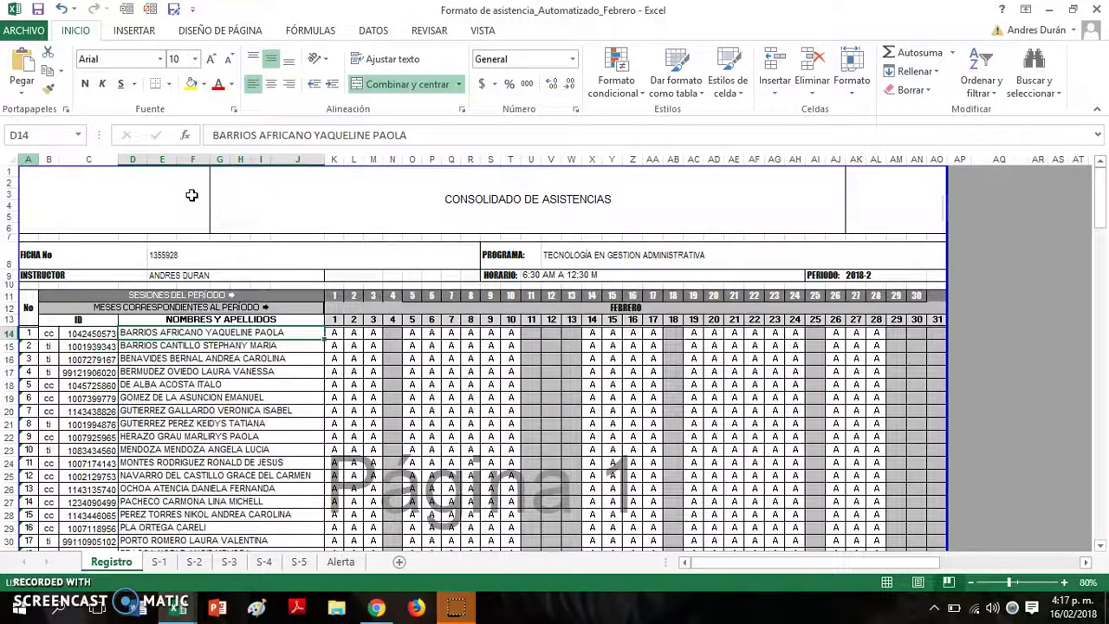
pyautogui.write('=CON')
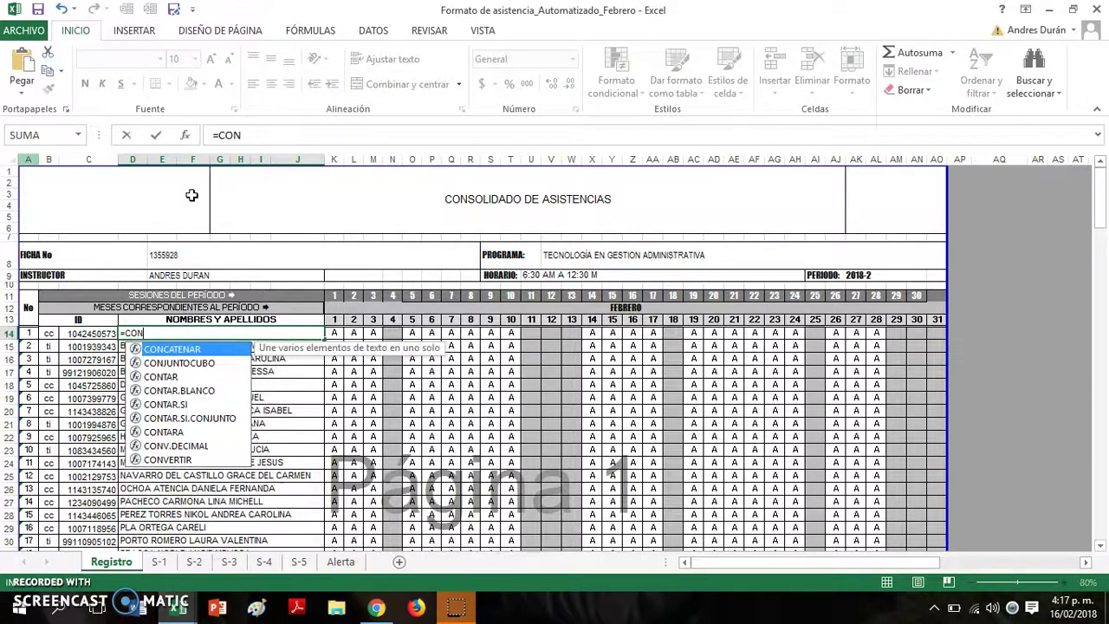
pyautogui.doubleClick(197, 349)
pyautogui.hotkey('alt', 'Tab')
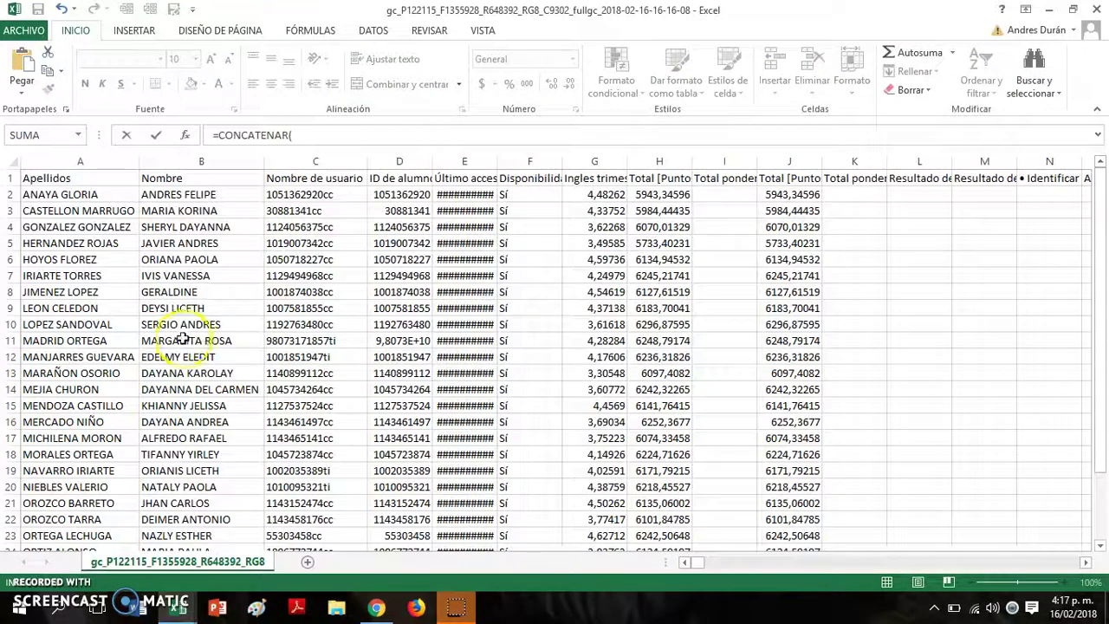
pyautogui.click(55, 195)
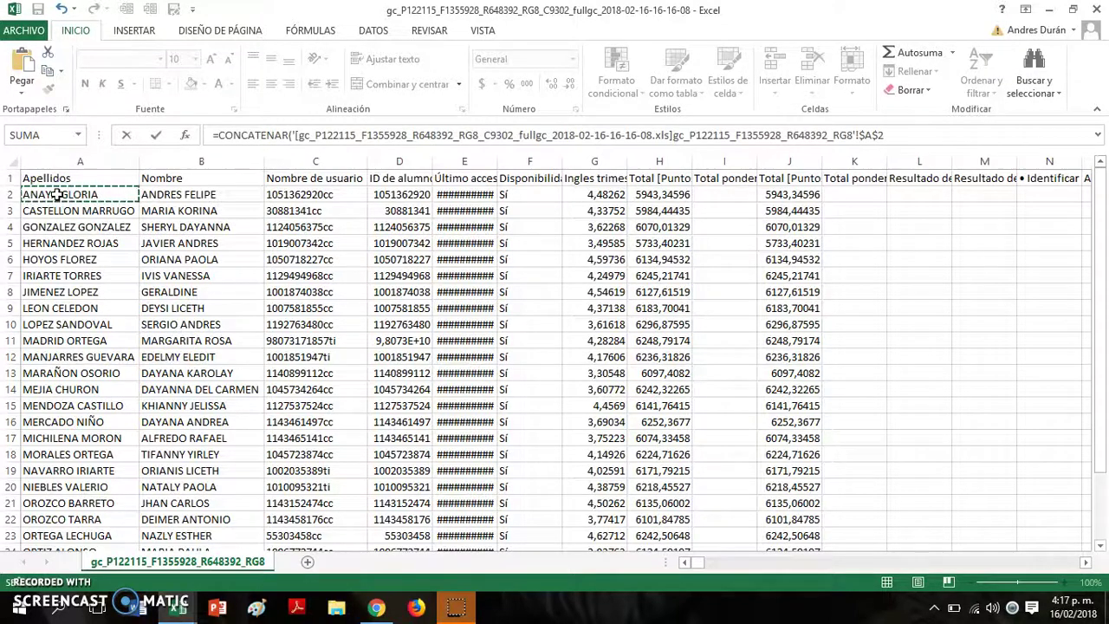
pyautogui.write(';')
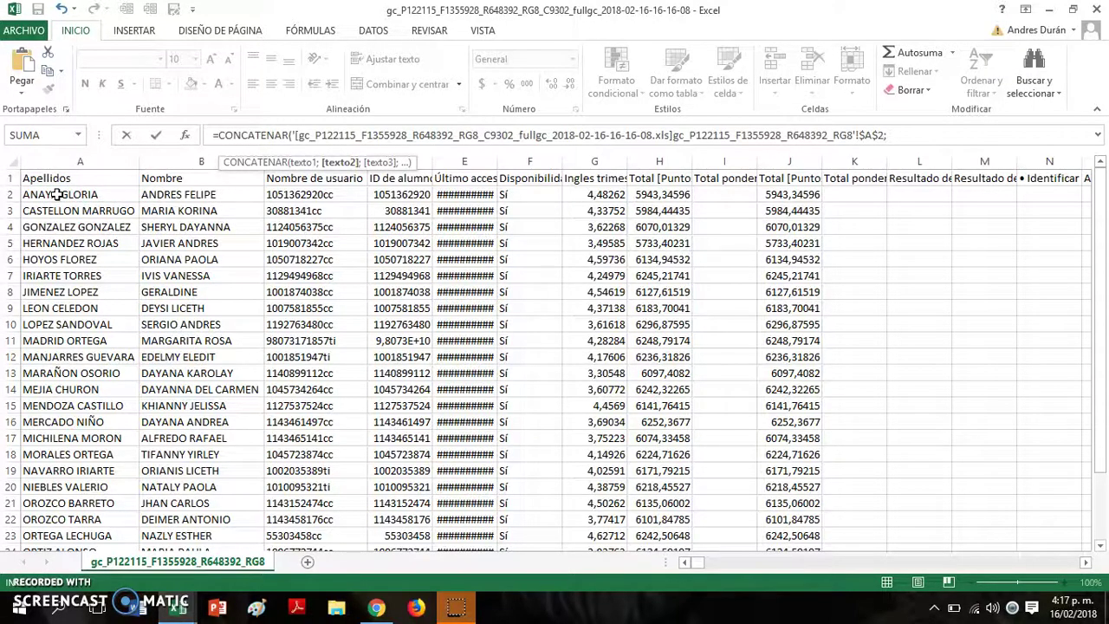
pyautogui.click(166, 194)
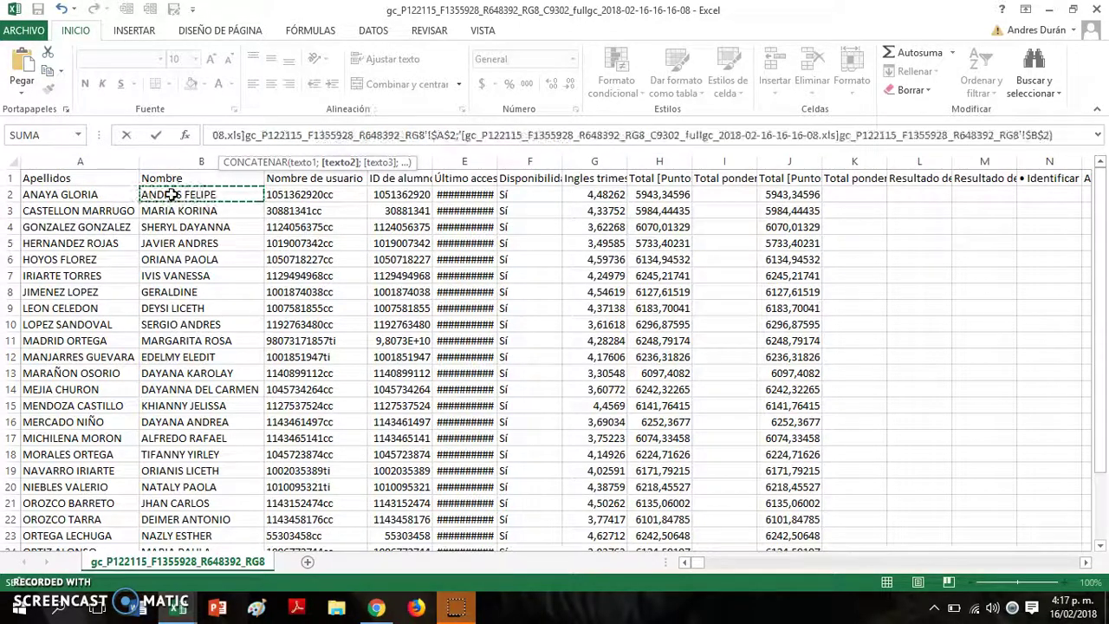
pyautogui.write(')')
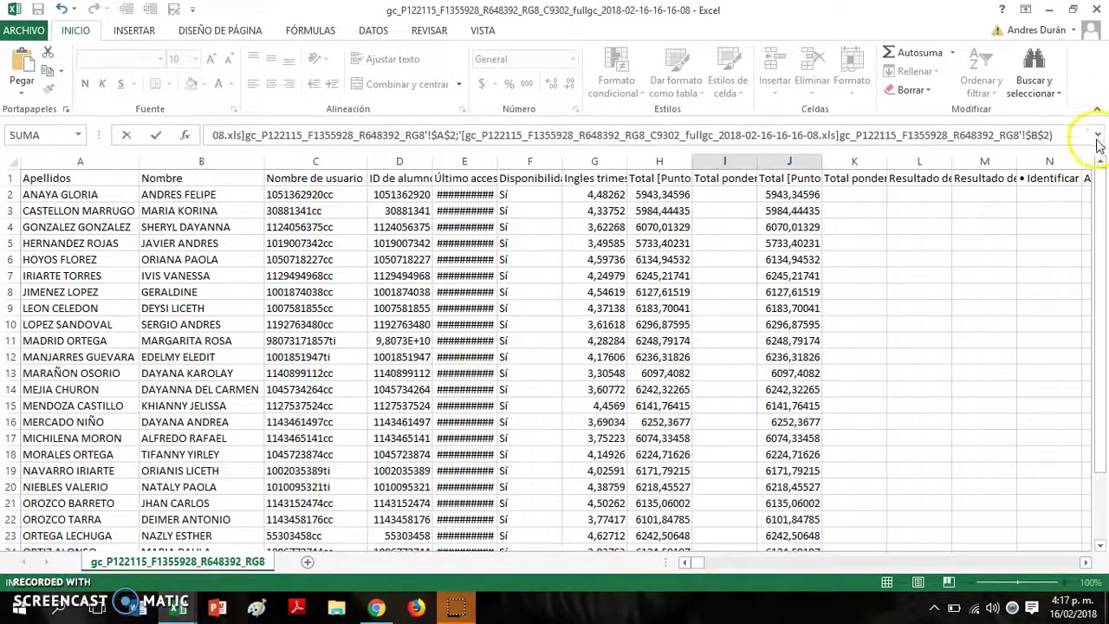
# Change the formula's absolute references to relative A2 and B2, and commit it
pyautogui.click(1098, 135)
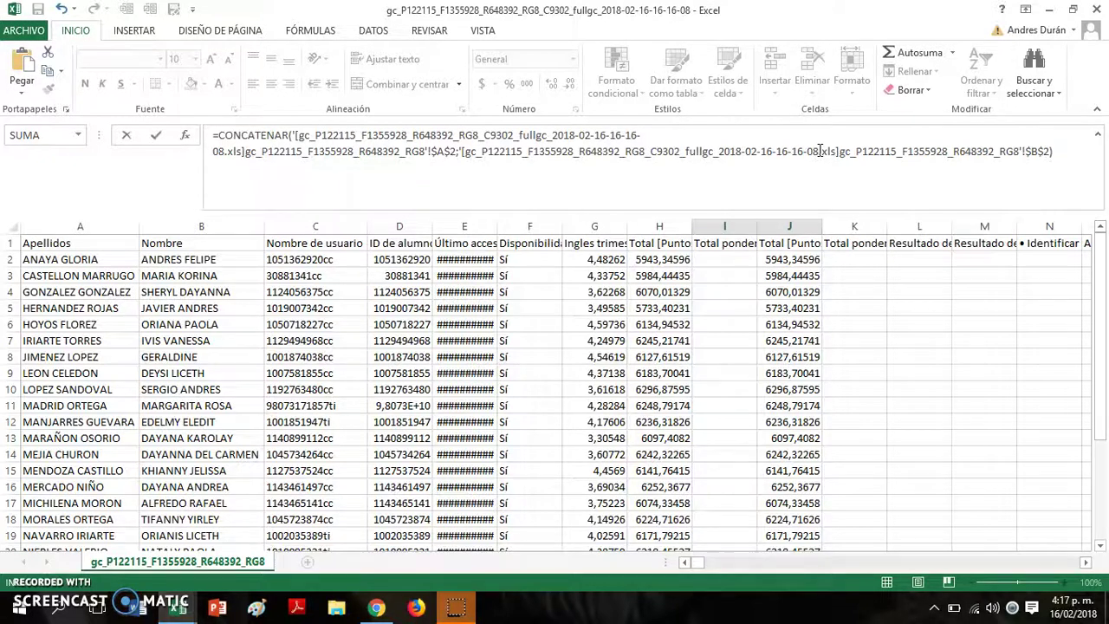
pyautogui.click(1038, 152)
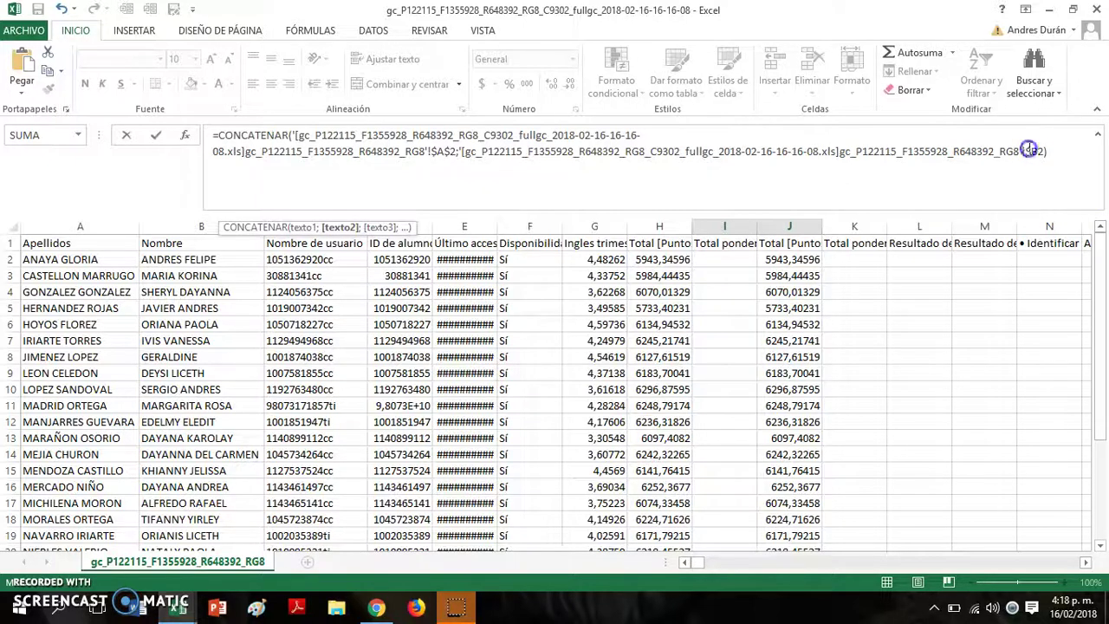
pyautogui.click(1030, 153)
pyautogui.press('BackSpace')
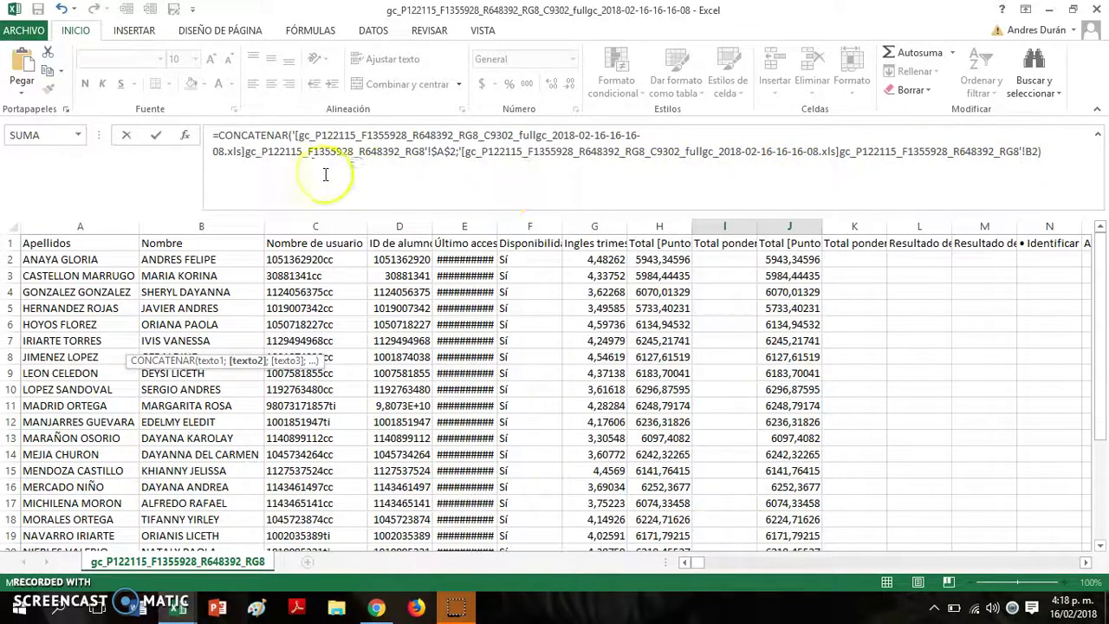
pyautogui.click(450, 152)
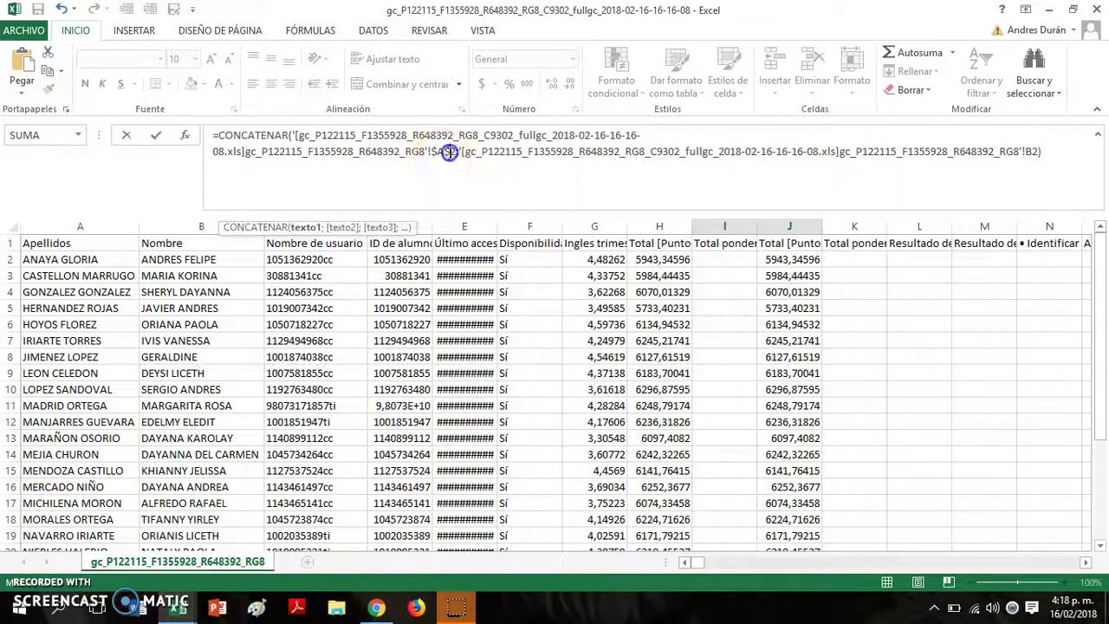
pyautogui.press('BackSpace')
pyautogui.click(441, 153)
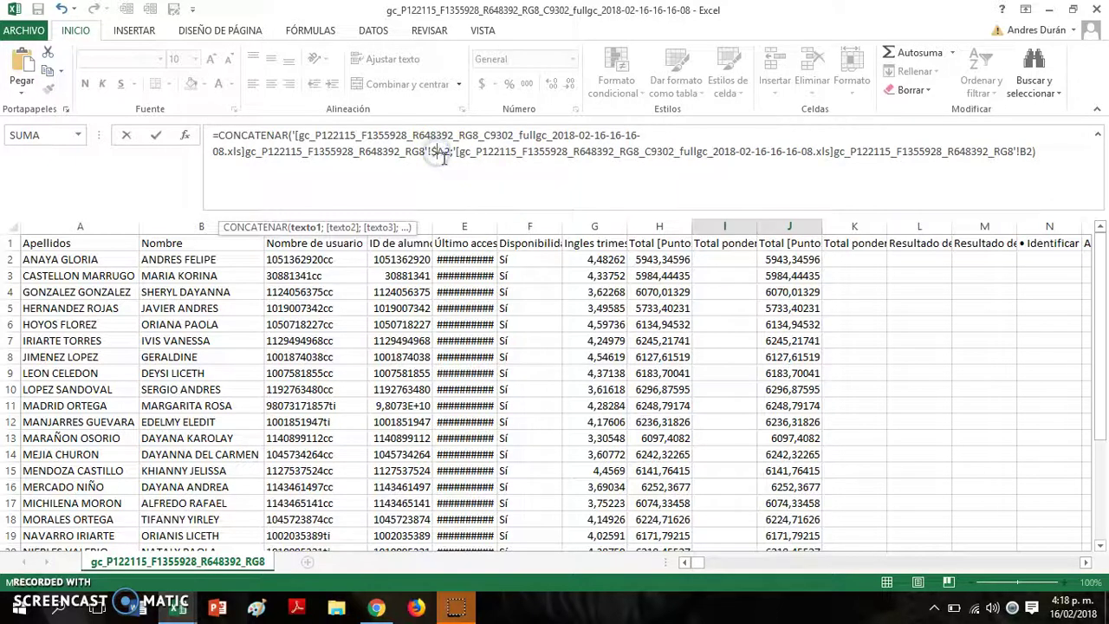
pyautogui.press('BackSpace')
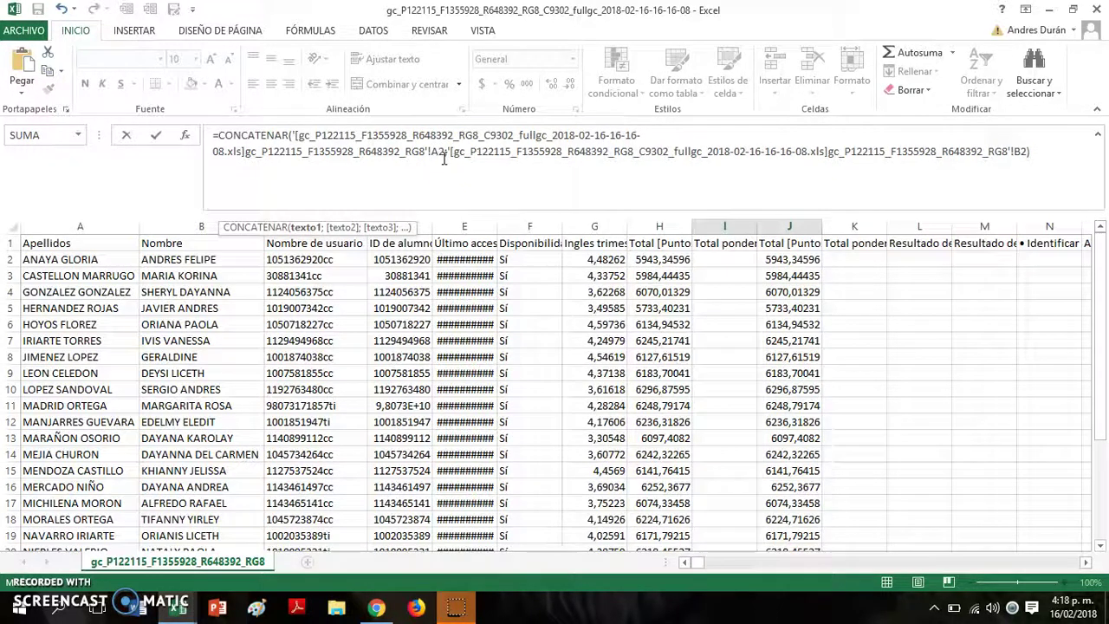
pyautogui.press('Return')
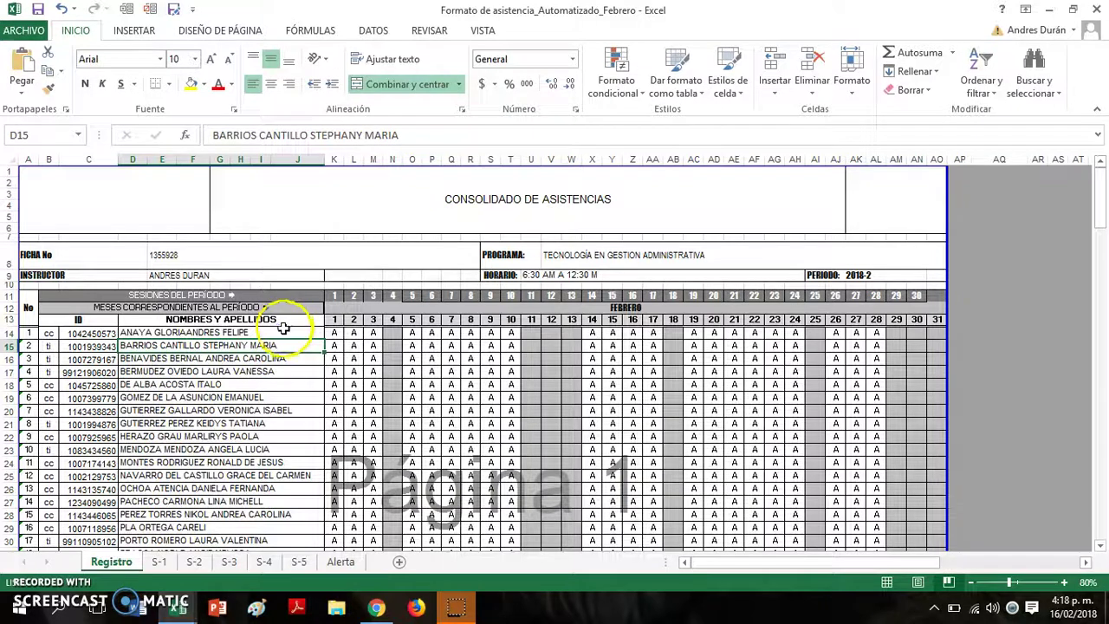
# Add a " " argument between the surname and first-name references in D14's CONCATENAR formula
pyautogui.click(285, 330)
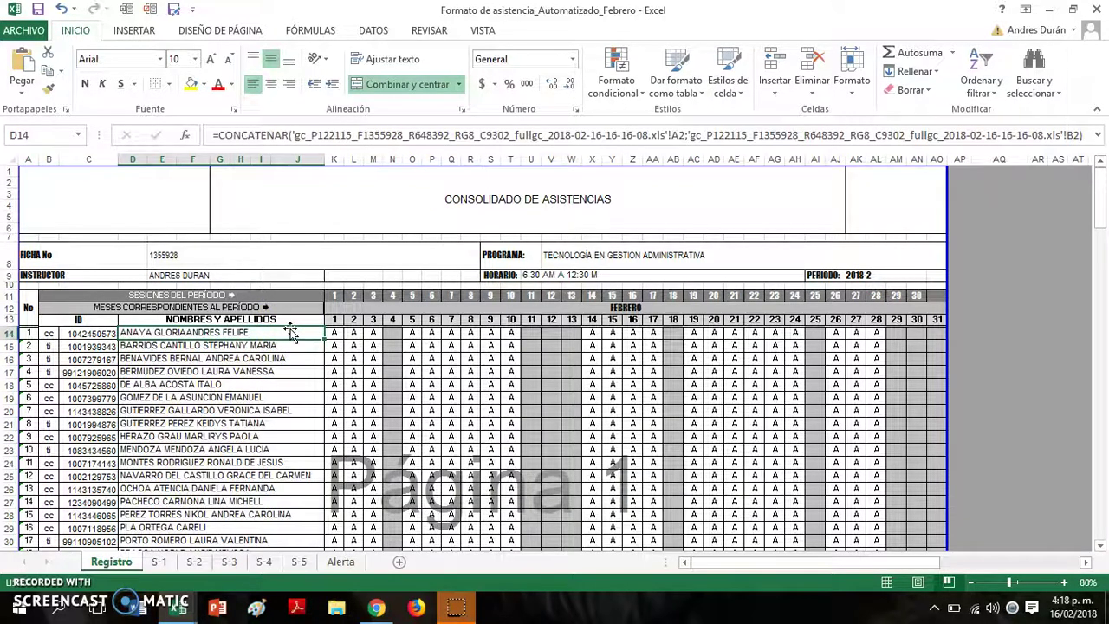
pyautogui.doubleClick(187, 335)
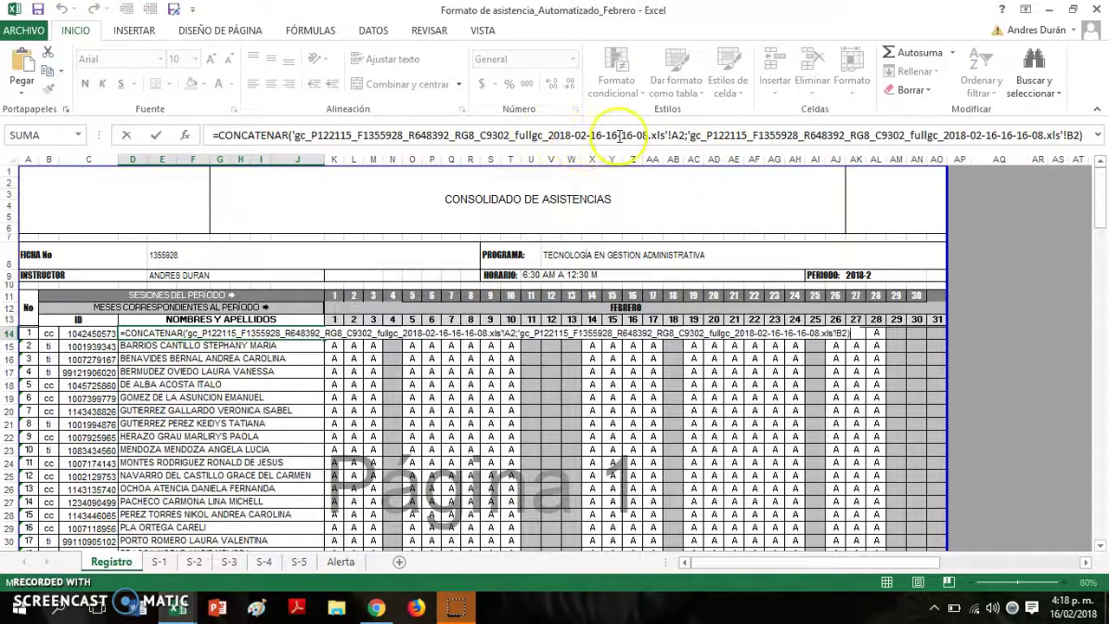
pyautogui.click(1099, 136)
pyautogui.click(1101, 135)
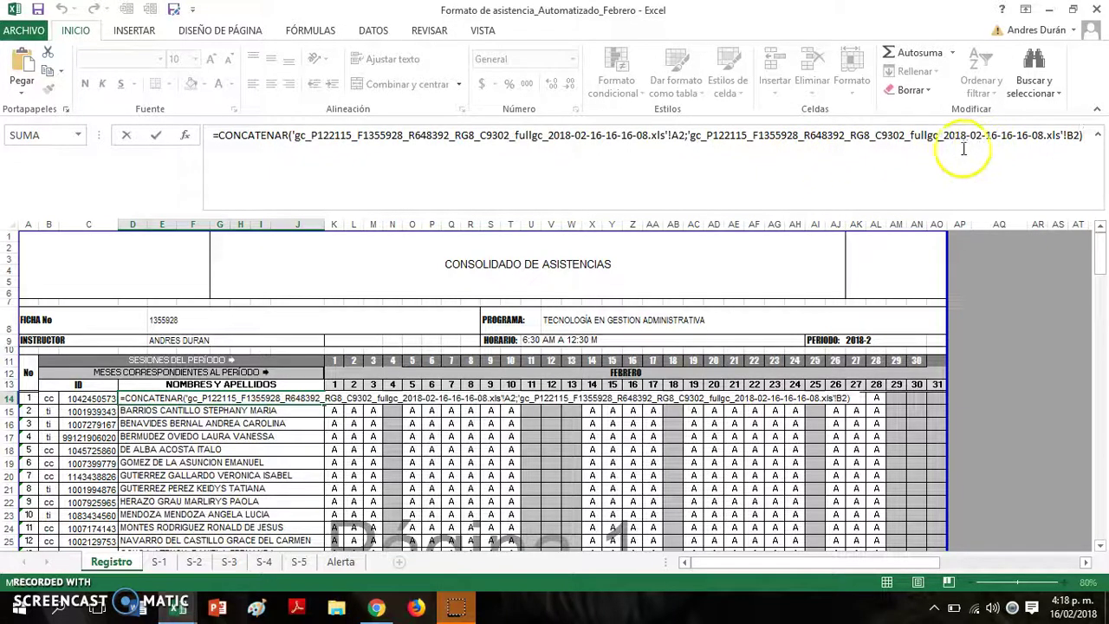
pyautogui.click(687, 135)
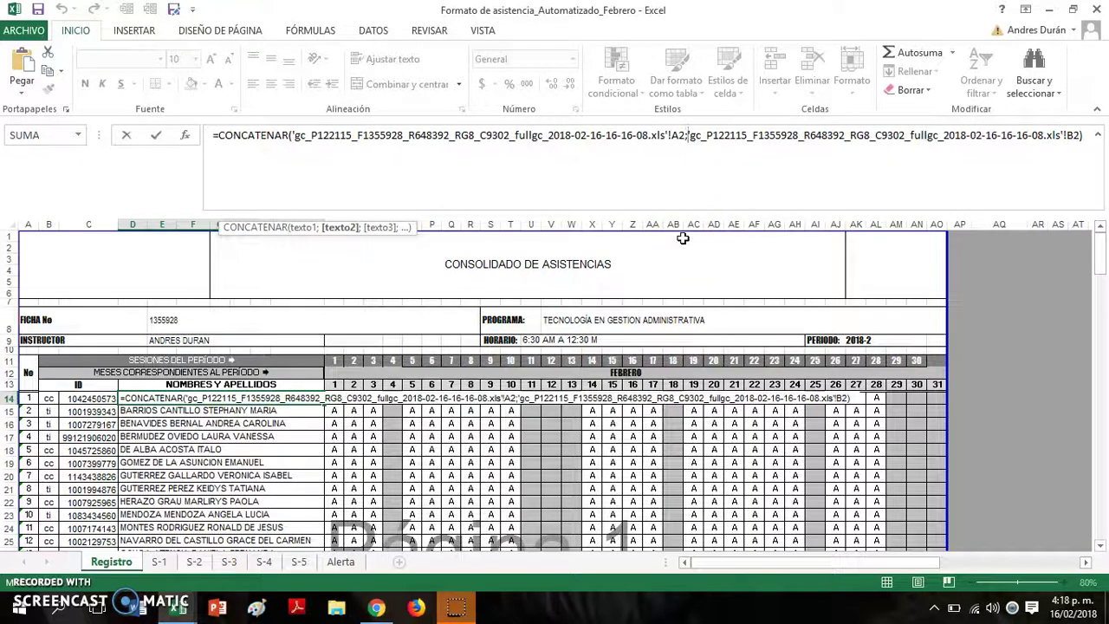
pyautogui.write('"')
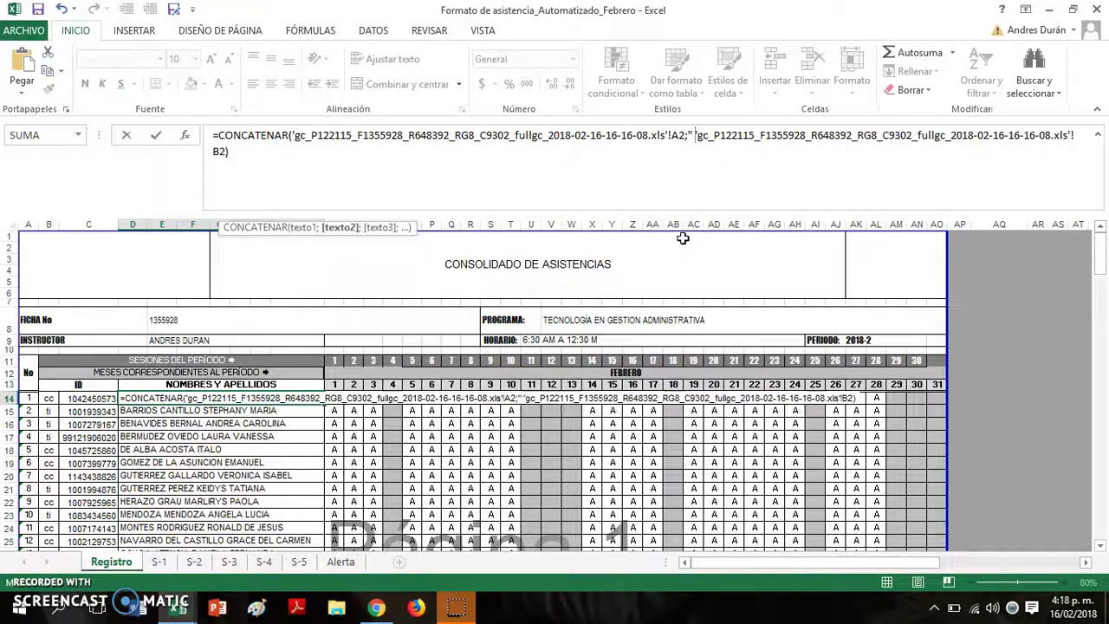
pyautogui.write(' ";')
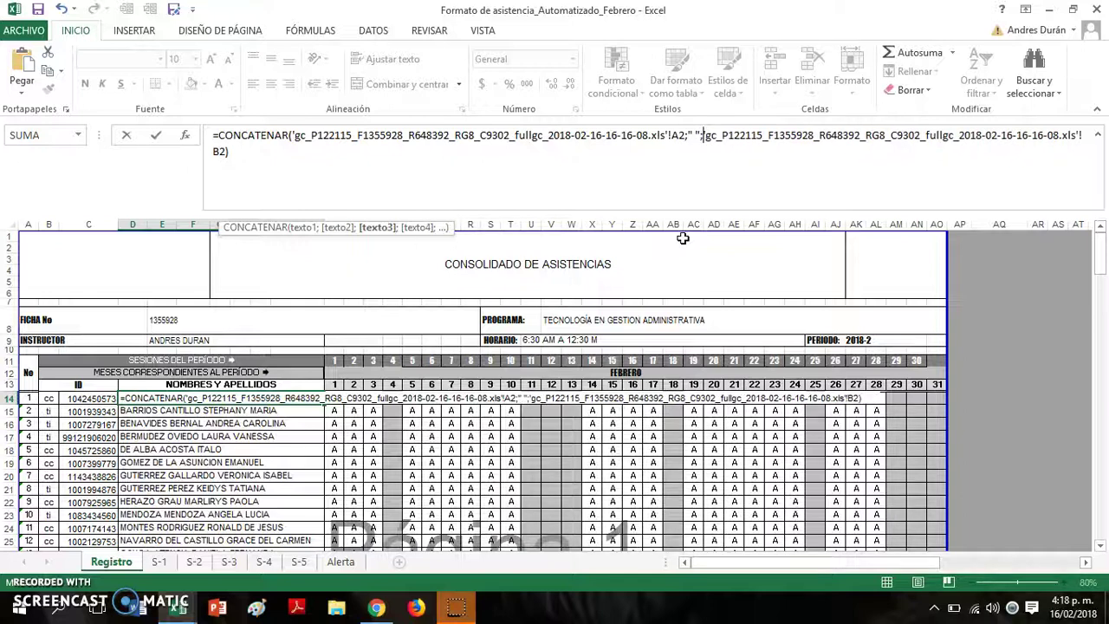
pyautogui.press('Return')
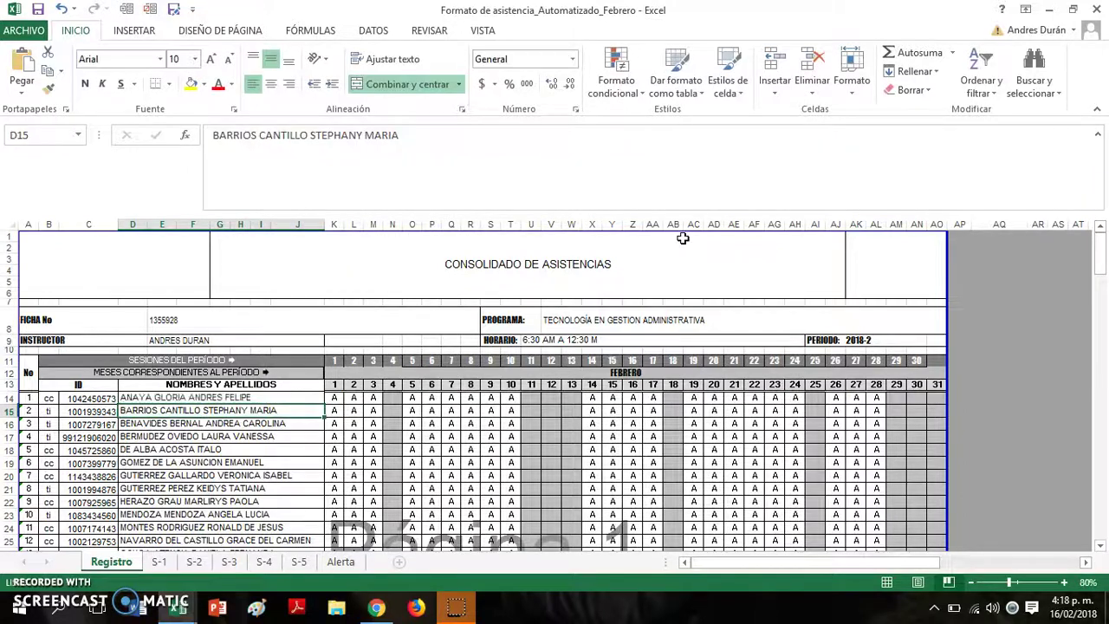
# Fill the CONCATENAR formula from D14 down the NOMBRES Y APELLIDOS column through row 42
pyautogui.press('Up')
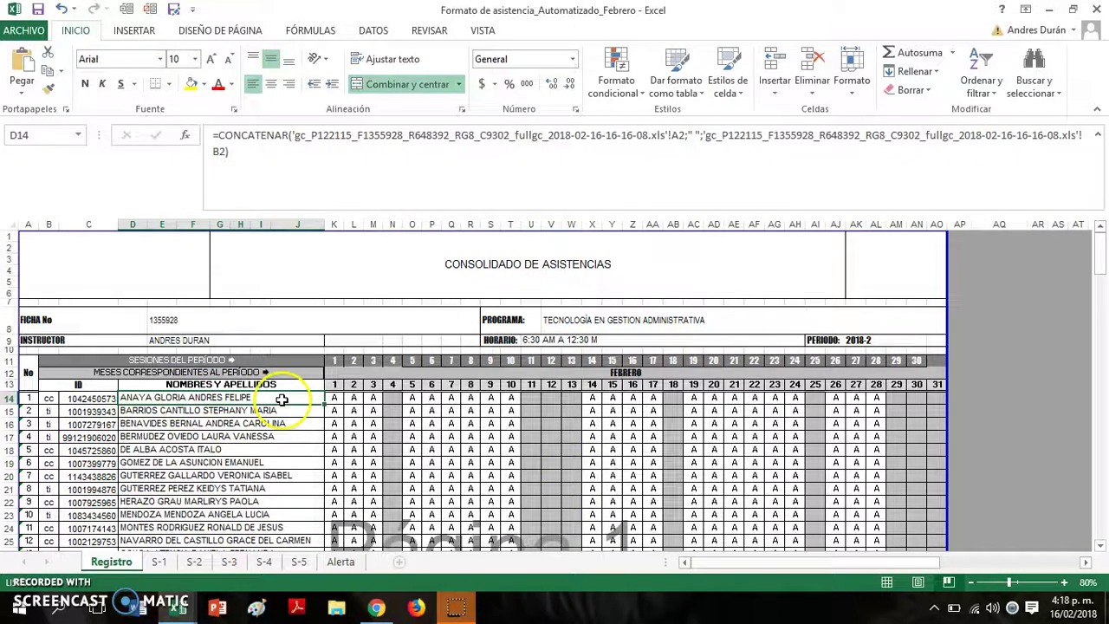
pyautogui.scroll(-1, 286, 399)
pyautogui.scroll(-3, 286, 399)
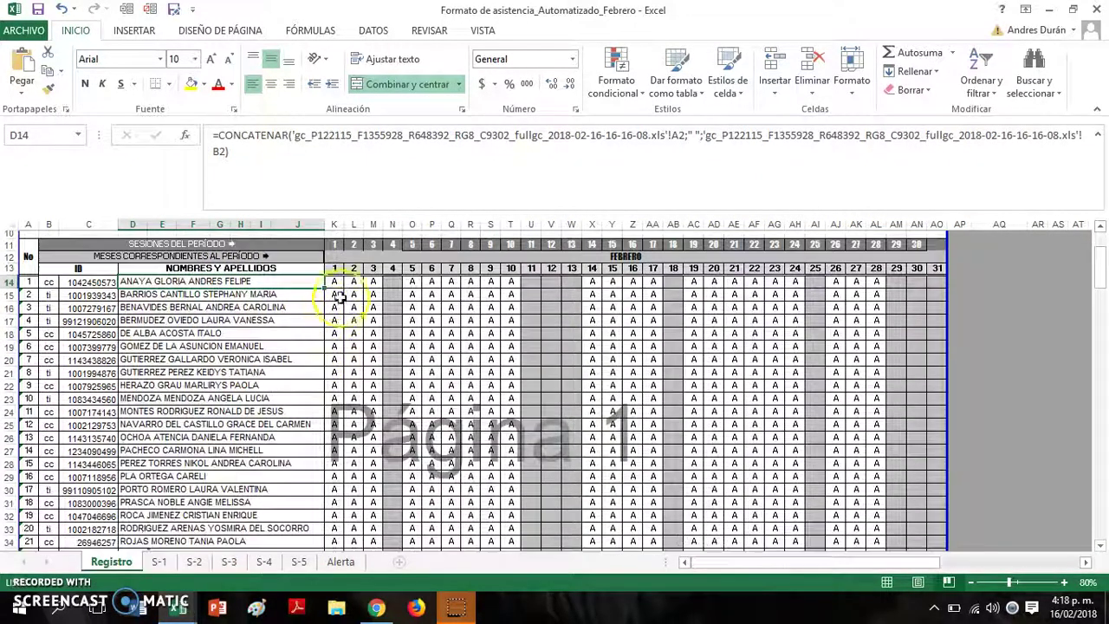
pyautogui.moveTo(325, 288)
pyautogui.mouseDown()
pyautogui.moveTo(320, 550)
pyautogui.moveTo(295, 448)
pyautogui.mouseUp()
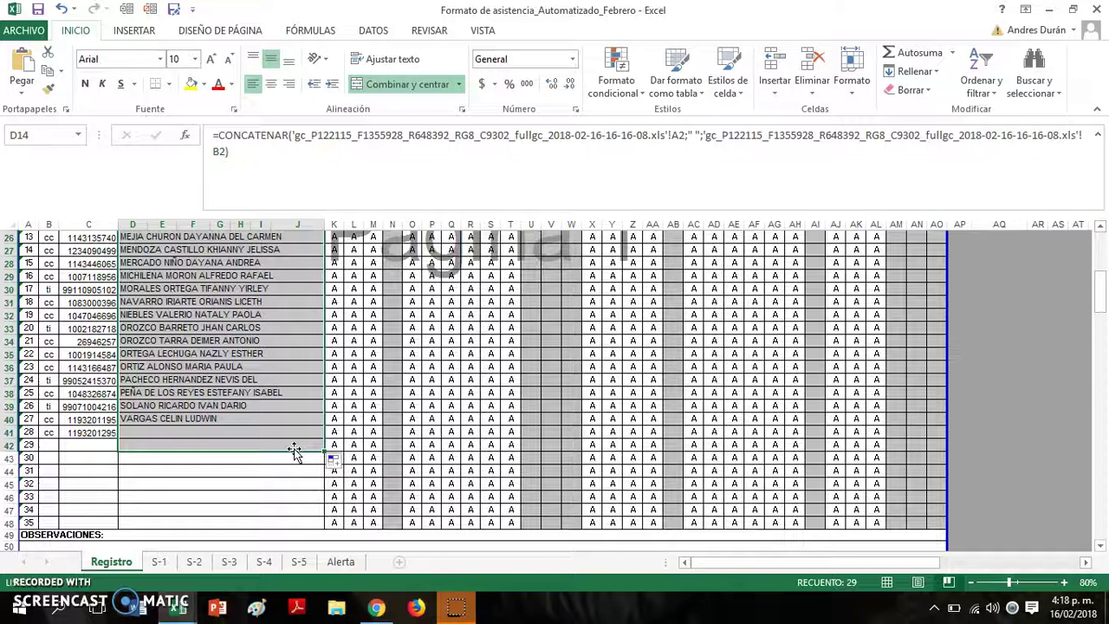
pyautogui.click(193, 419)
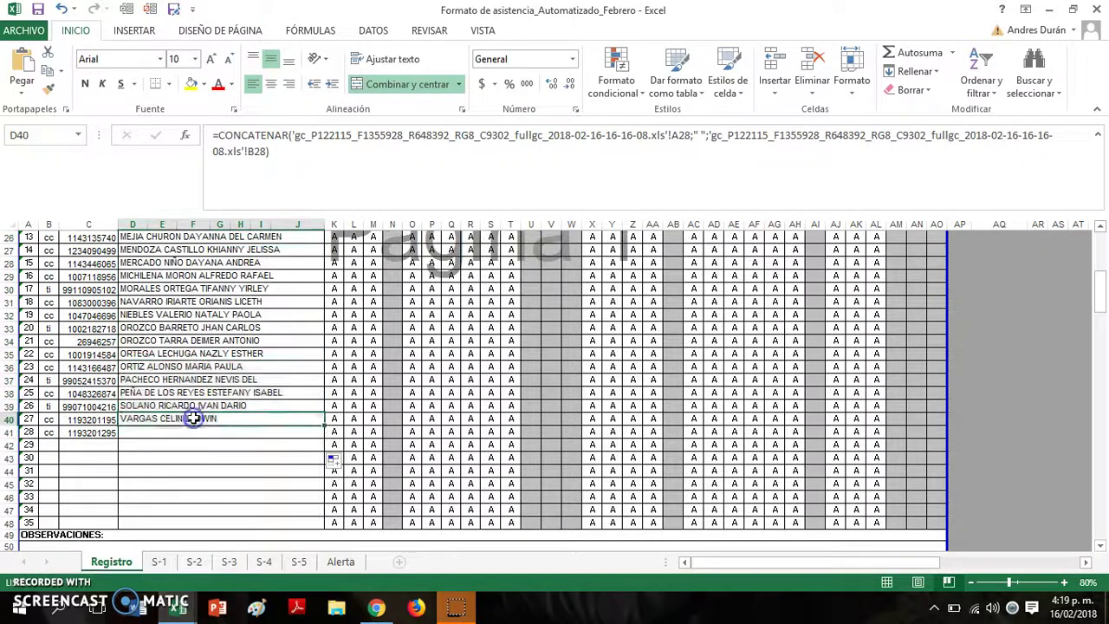
# Link ID cell C14 to the gradebook's ID de alumno cell D2 using a relative reference
pyautogui.scroll(3, 188, 408)
pyautogui.scroll(2, 188, 408)
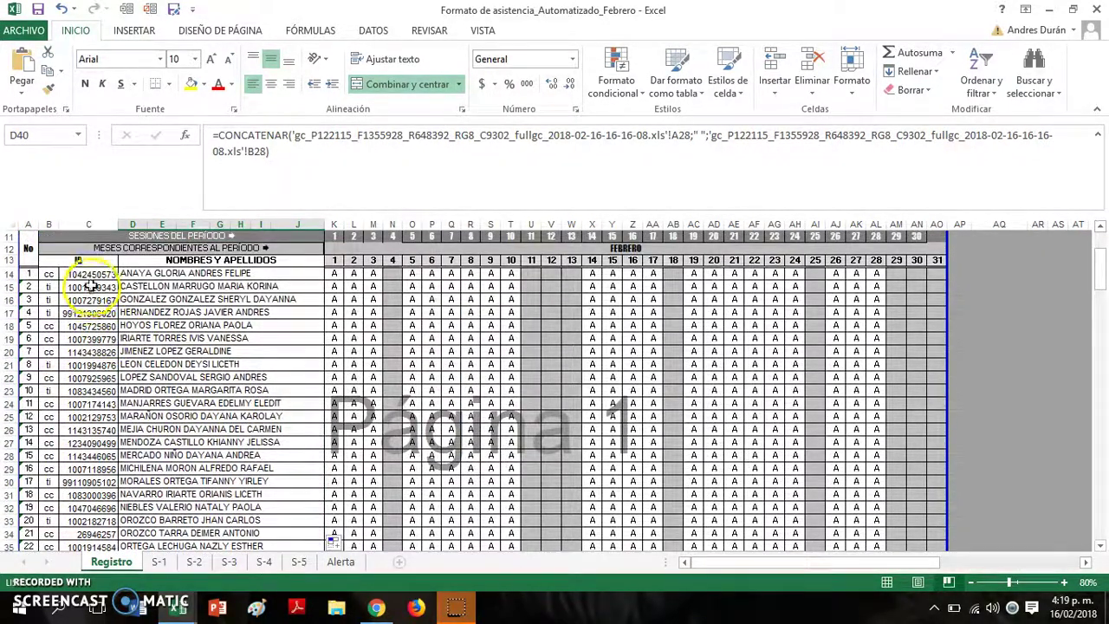
pyautogui.click(88, 276)
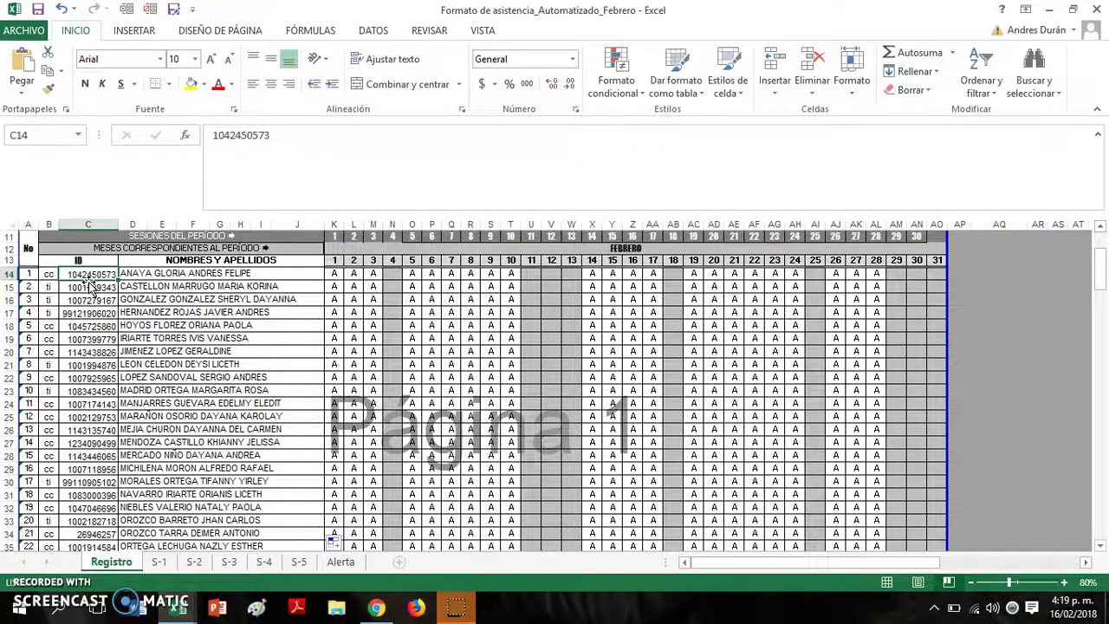
pyautogui.write('=')
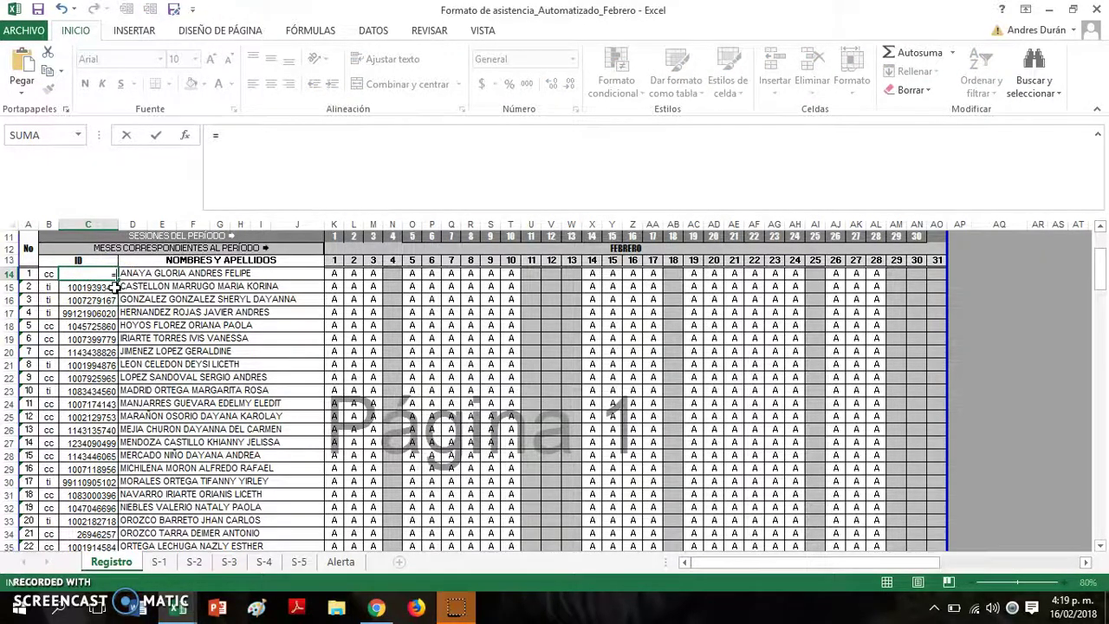
pyautogui.hotkey('alt', 'Tab')
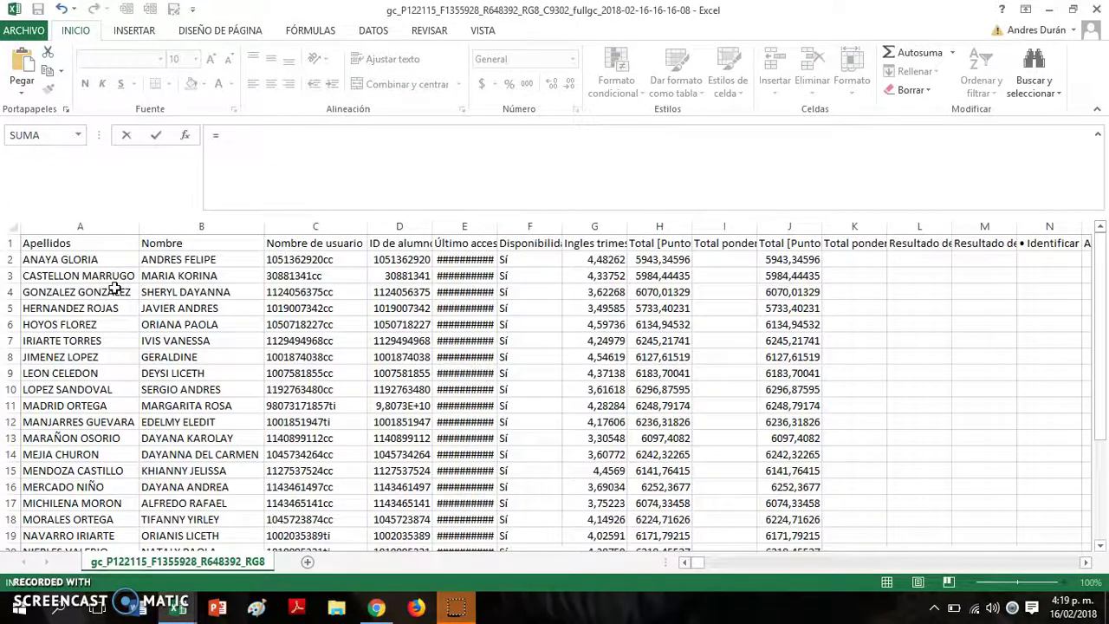
pyautogui.click(398, 260)
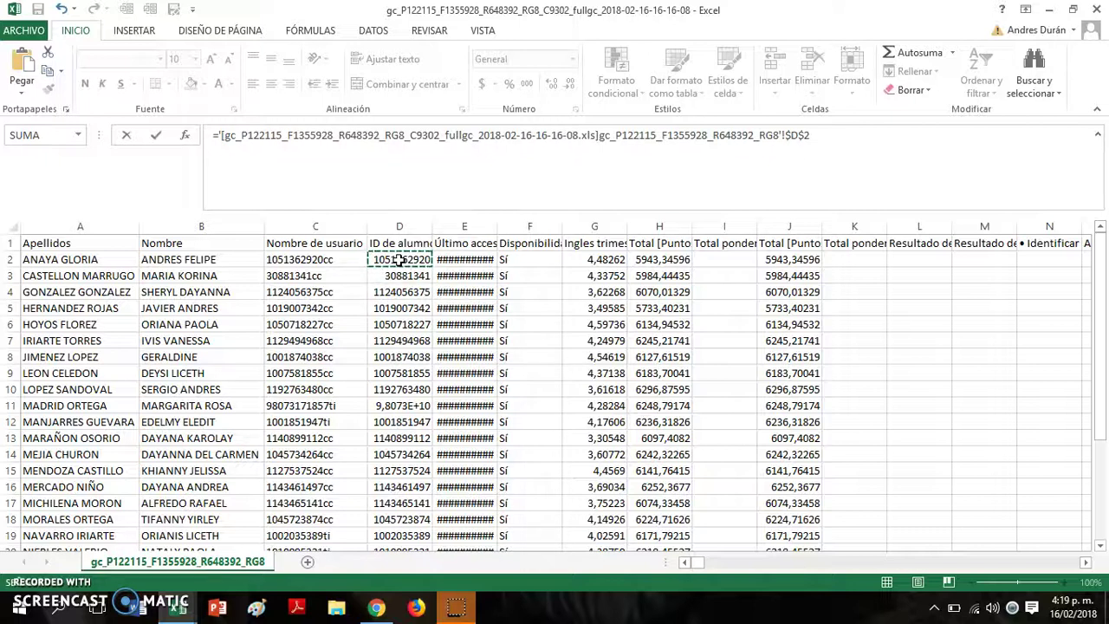
pyautogui.click(791, 139)
pyautogui.press('F4')
pyautogui.press('F4')
pyautogui.press('F4')
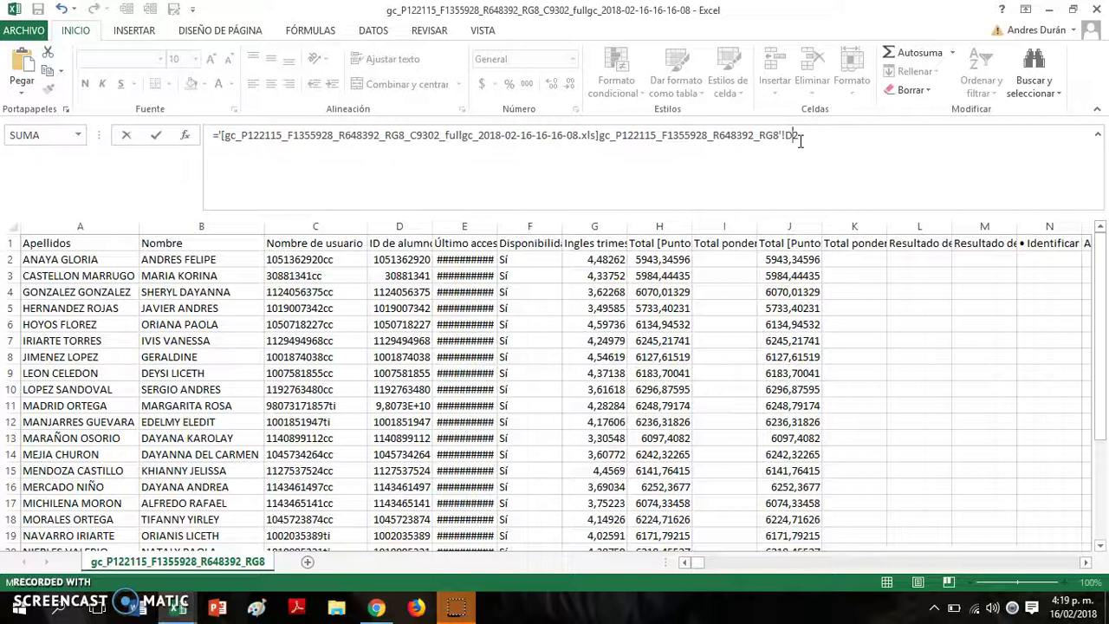
pyautogui.press('Return')
# Fill the ID formula from C14 down through row 41 and clear the surplus entry in C41
pyautogui.click(111, 275)
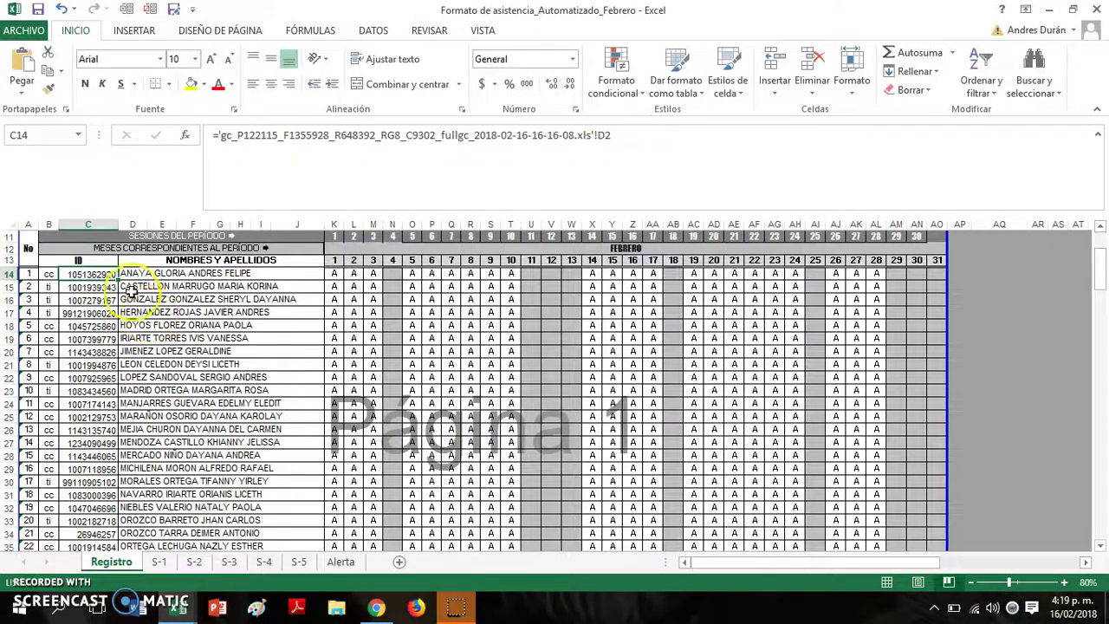
pyautogui.moveTo(118, 279)
pyautogui.mouseDown()
pyautogui.moveTo(100, 544)
pyautogui.moveTo(105, 448)
pyautogui.mouseUp()
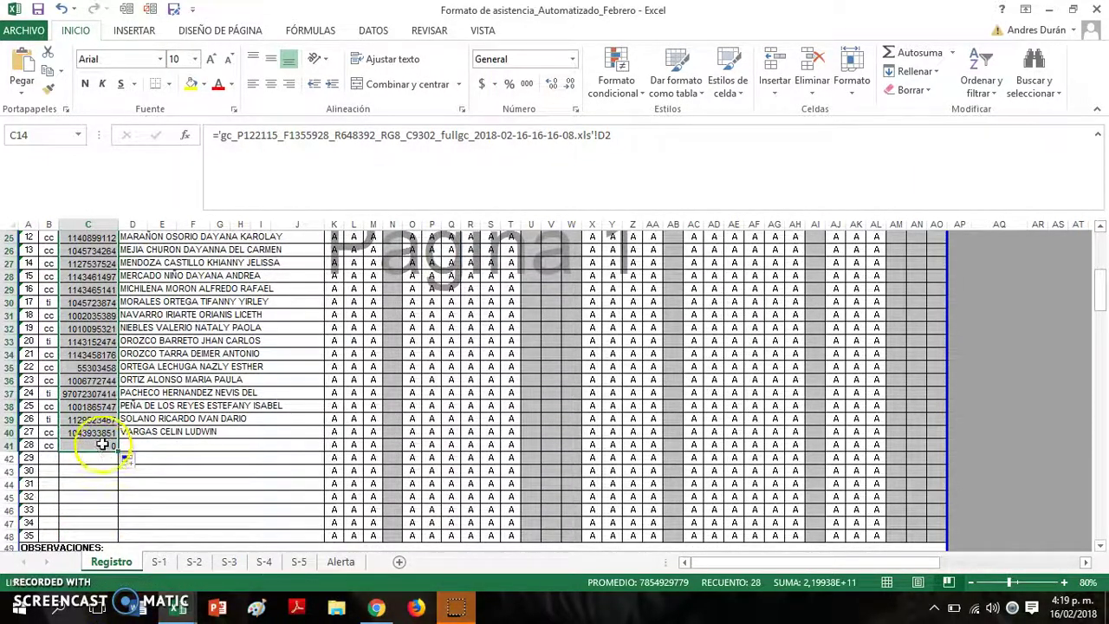
pyautogui.click(103, 445)
pyautogui.press('Delete')
pyautogui.scroll(2, 129, 397)
pyautogui.scroll(3, 129, 397)
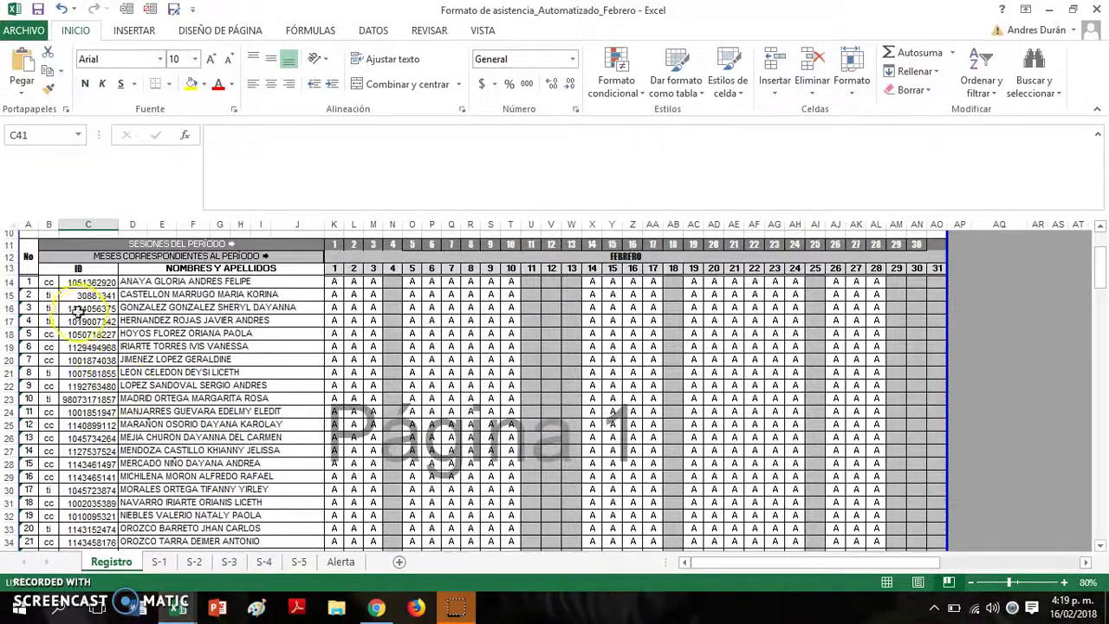
# In B14, start a DERECHA formula whose text argument is the gradebook's Nombre de usuario cell C2
pyautogui.click(50, 282)
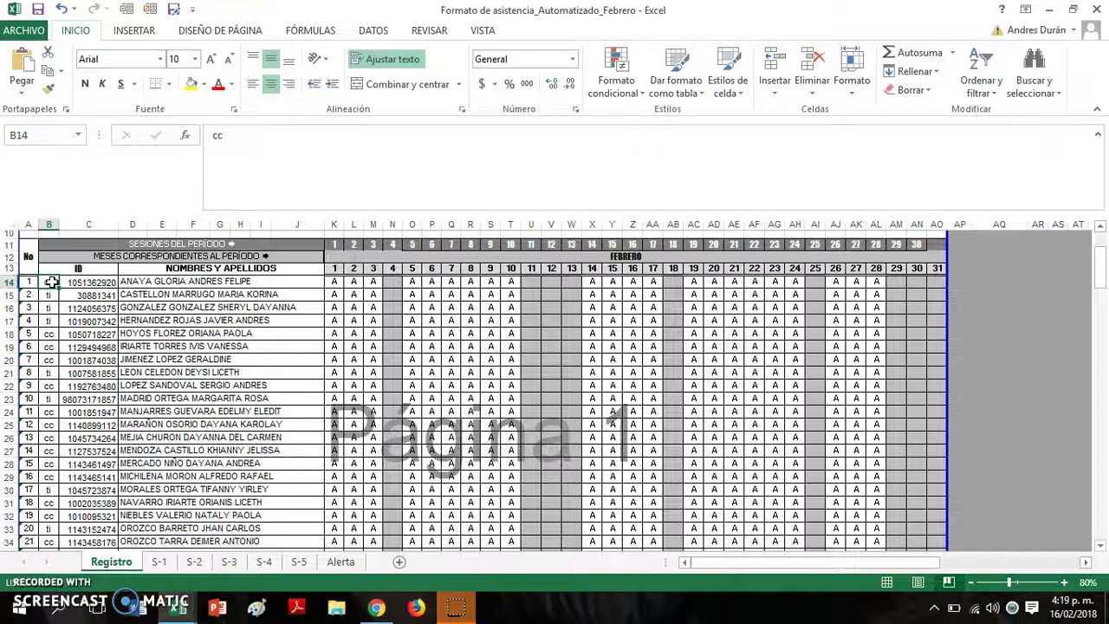
pyautogui.write('=')
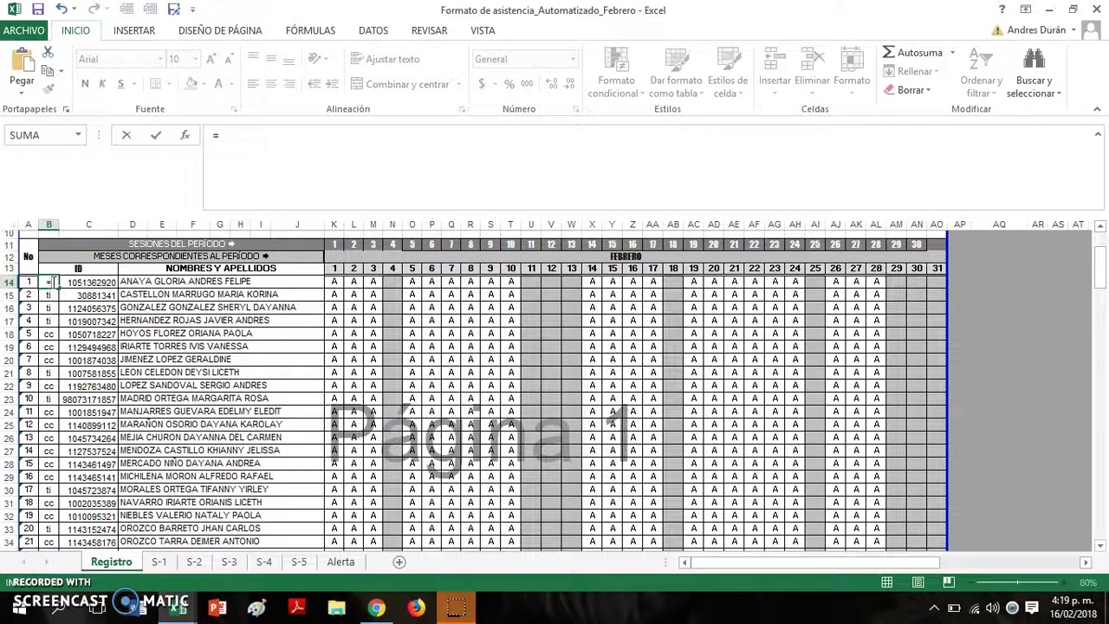
pyautogui.write('DER')
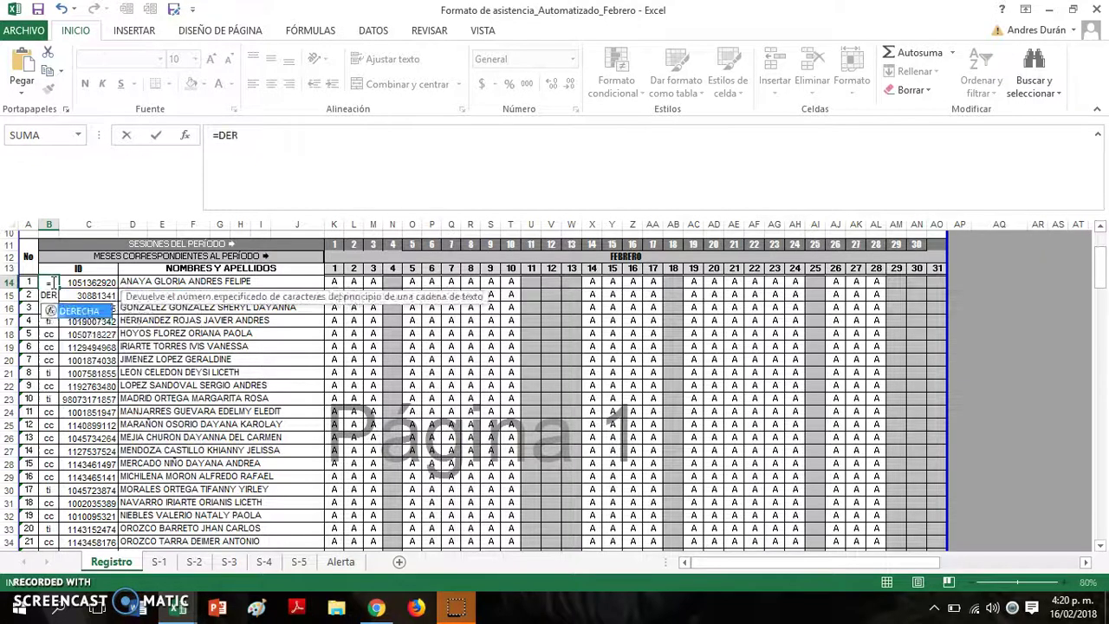
pyautogui.write('ECHA')
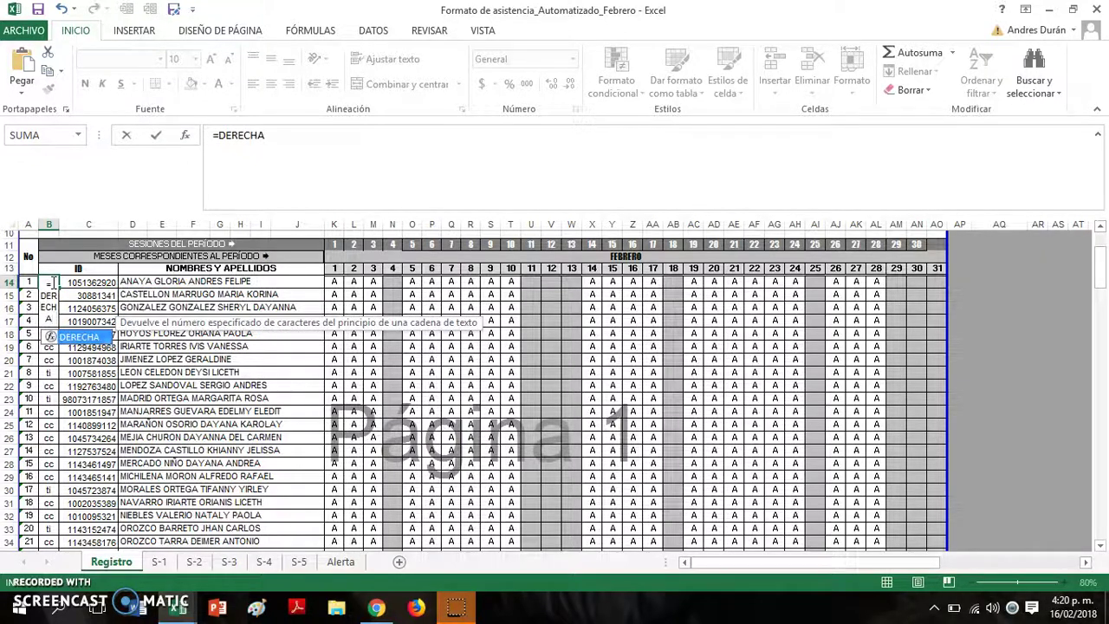
pyautogui.write('(')
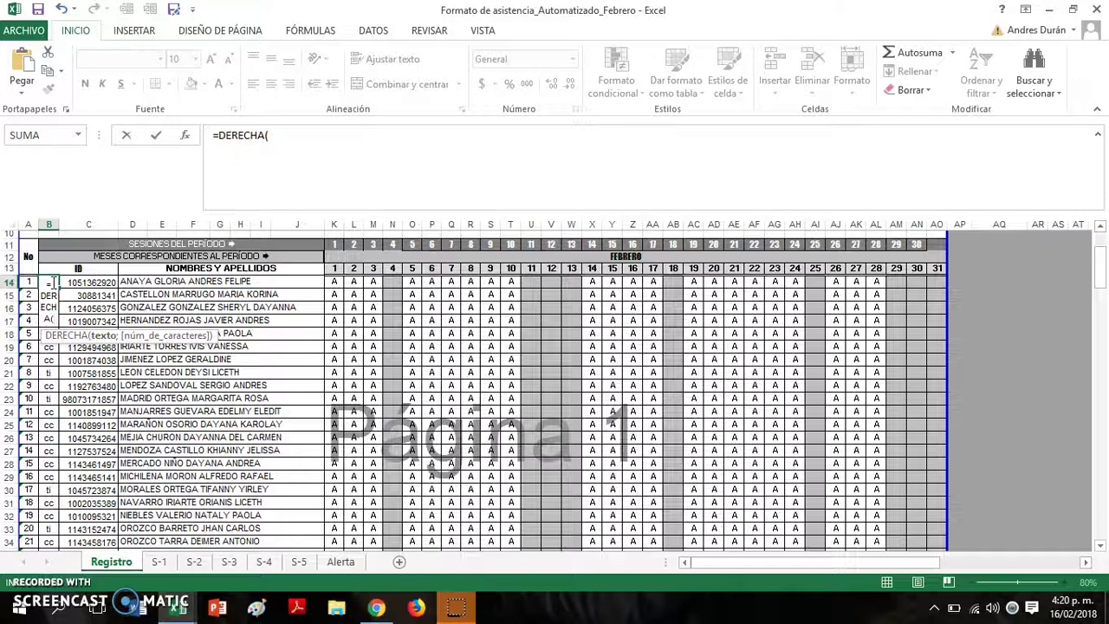
pyautogui.click(63, 296)
pyautogui.hotkey('ctrl', 'Tab')
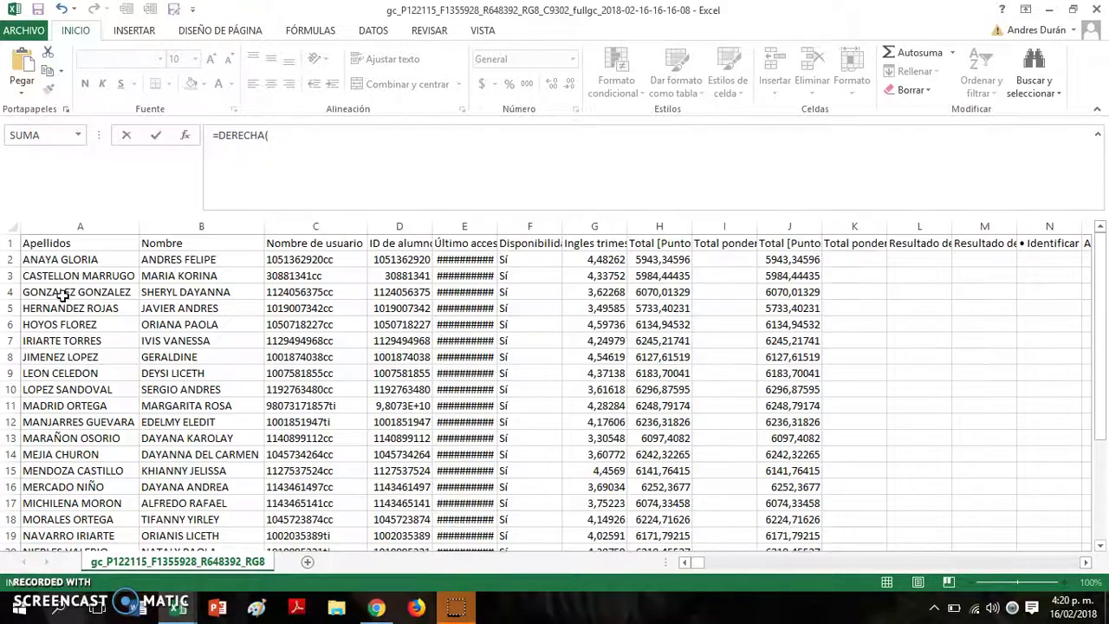
pyautogui.click(414, 257)
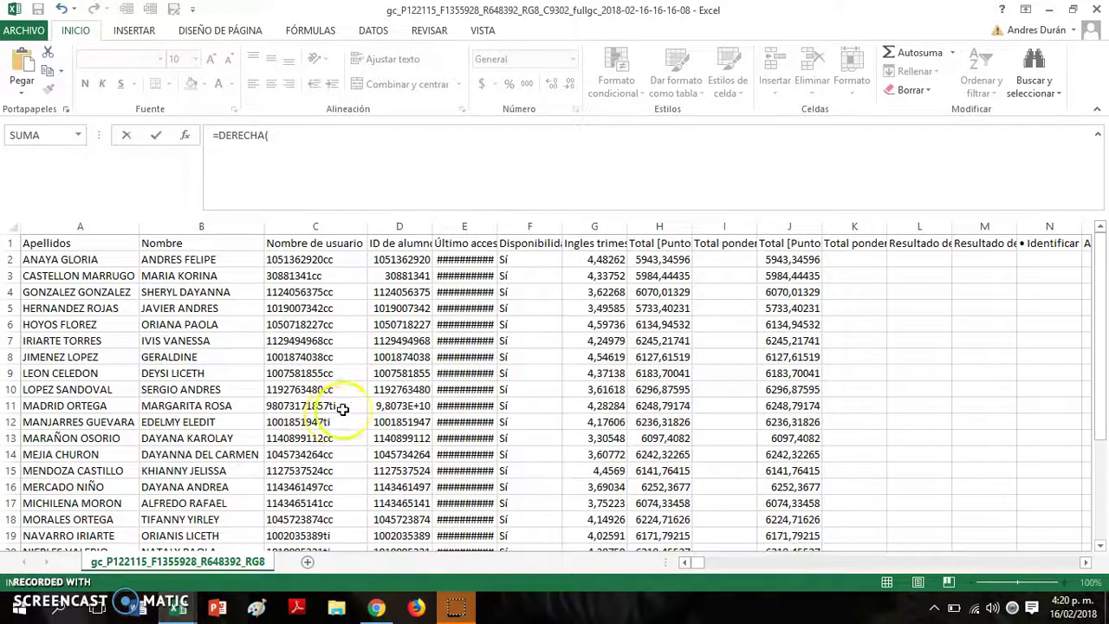
pyautogui.click(332, 259)
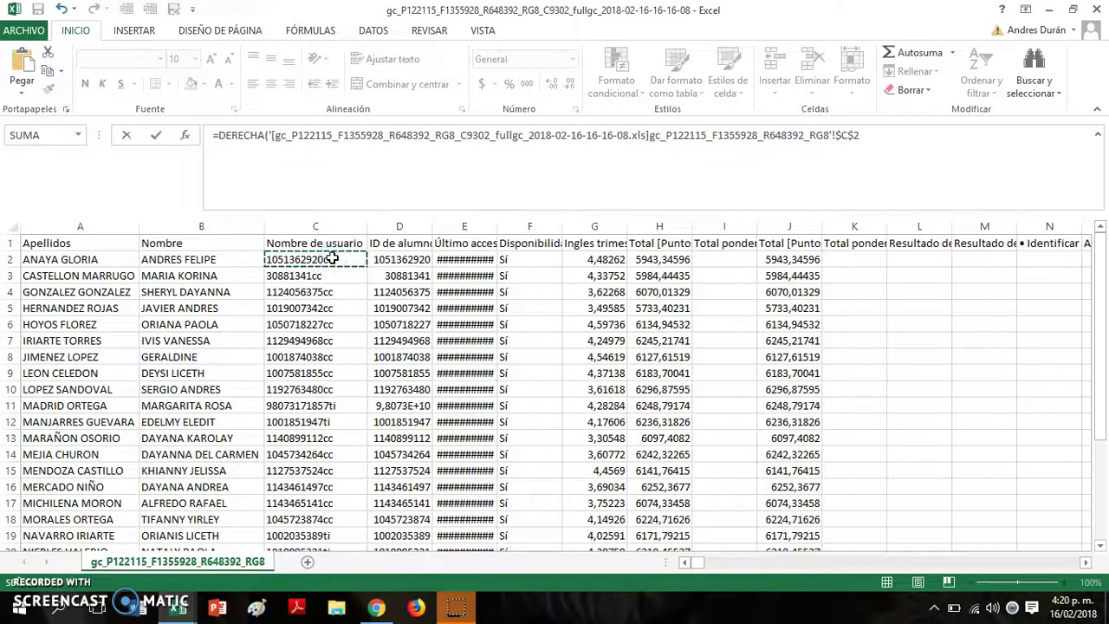
# Make the C2 reference relative, set the number of characters to 2, and complete B14's DERECHA formula
pyautogui.click(858, 139)
pyautogui.click(856, 138)
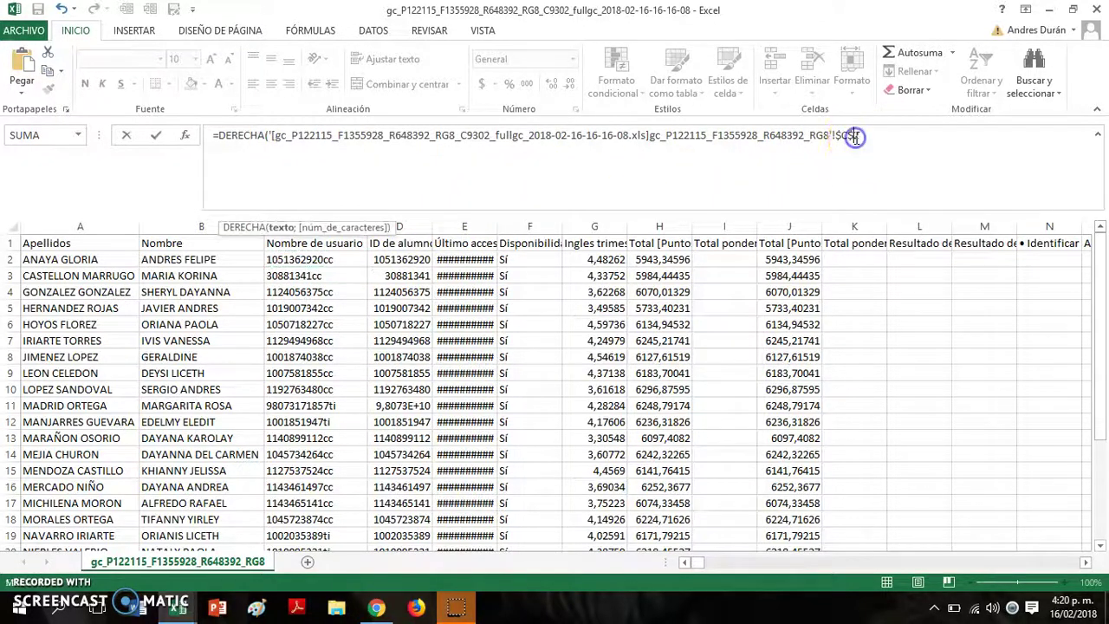
pyautogui.press('BackSpace')
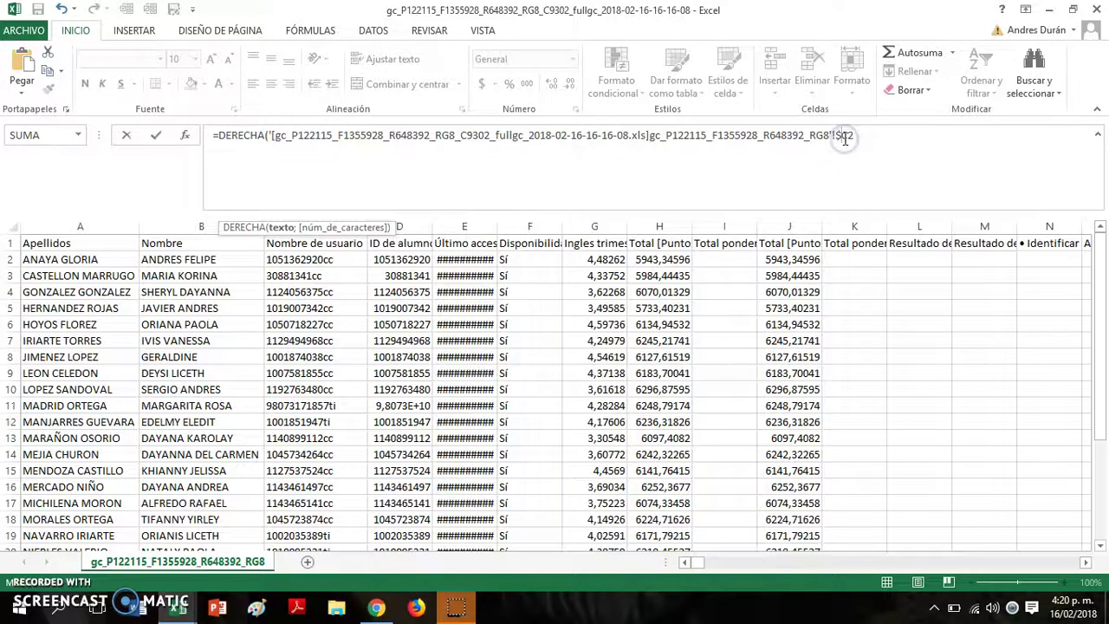
pyautogui.write(';')
pyautogui.click(796, 172)
pyautogui.click(451, 228)
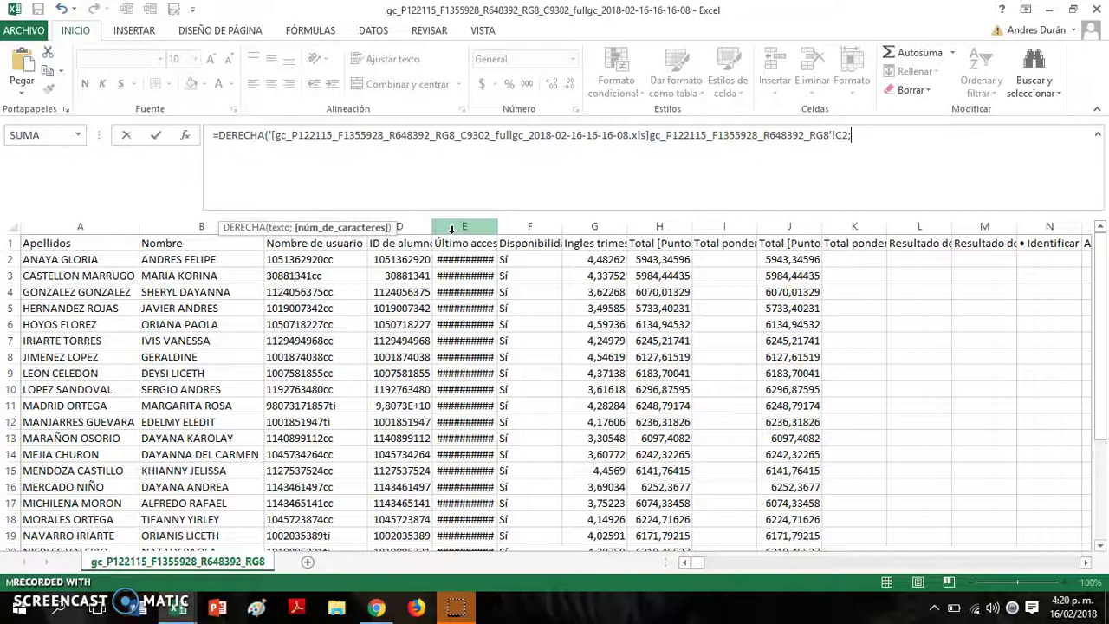
pyautogui.write(')')
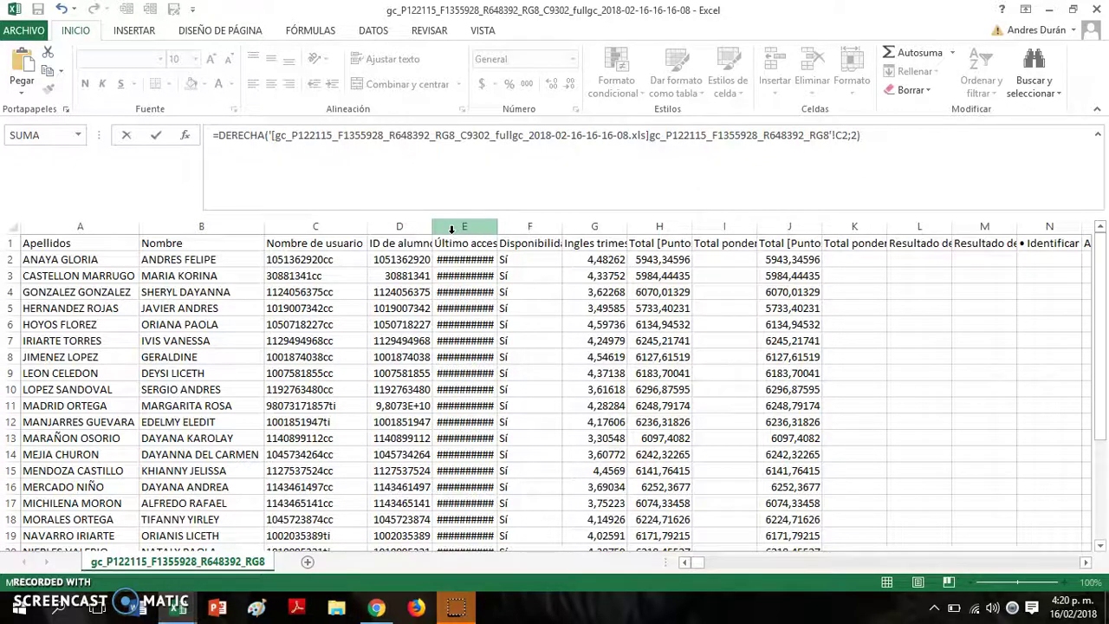
pyautogui.press('Return')
pyautogui.press('Up')
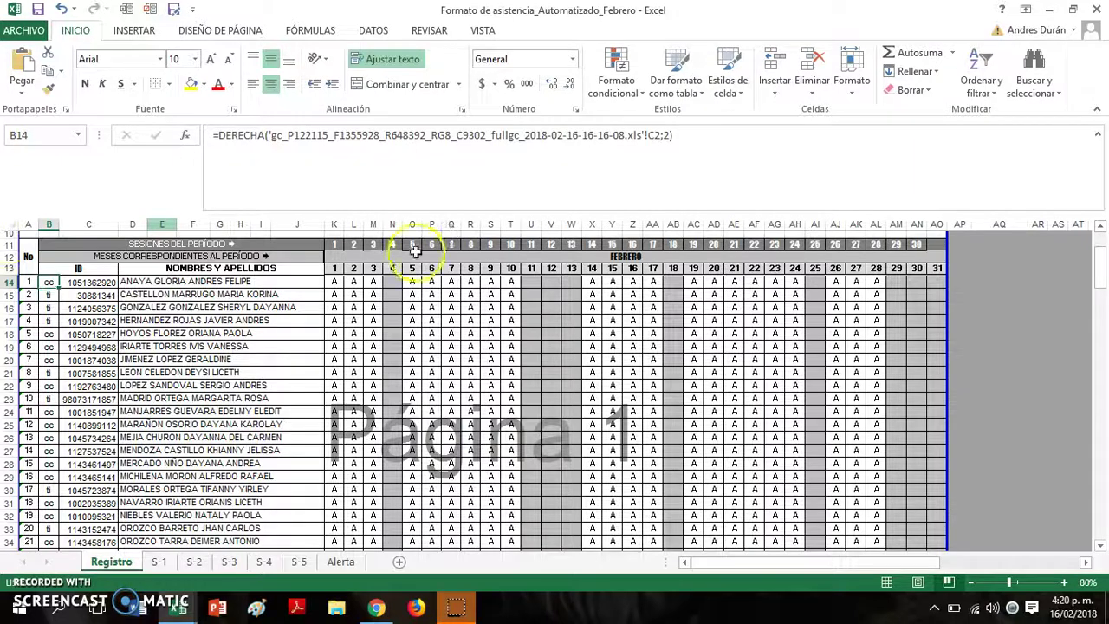
# Fill the DERECHA formula from B14 down column B through row 41 and clear the surplus entry in B41
pyautogui.moveTo(57, 287); pyautogui.dragTo(55, 448)
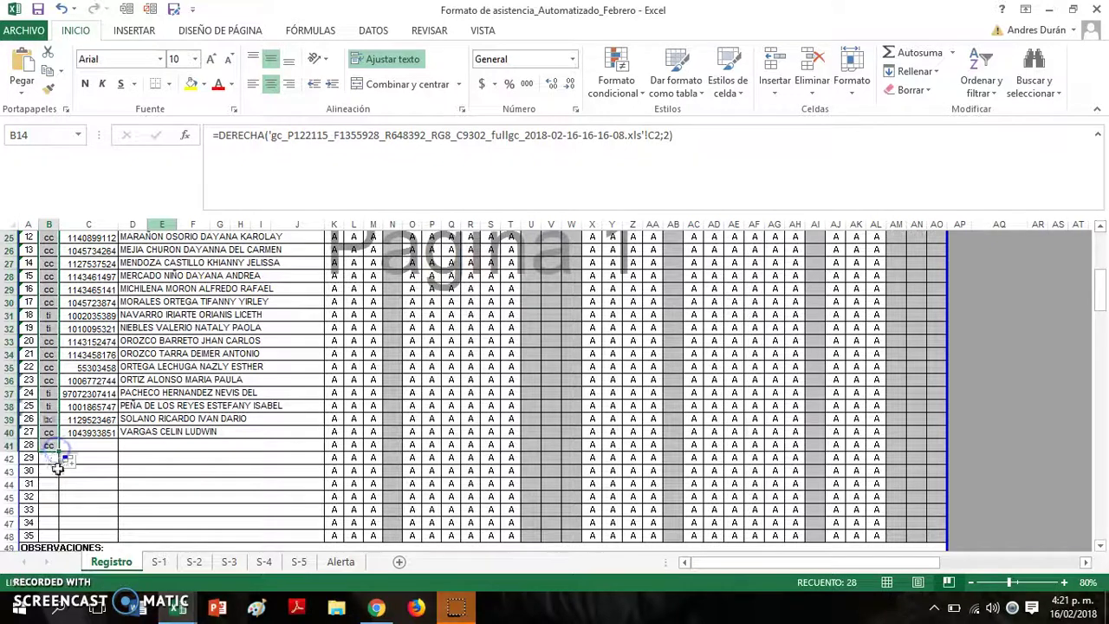
pyautogui.click(174, 480)
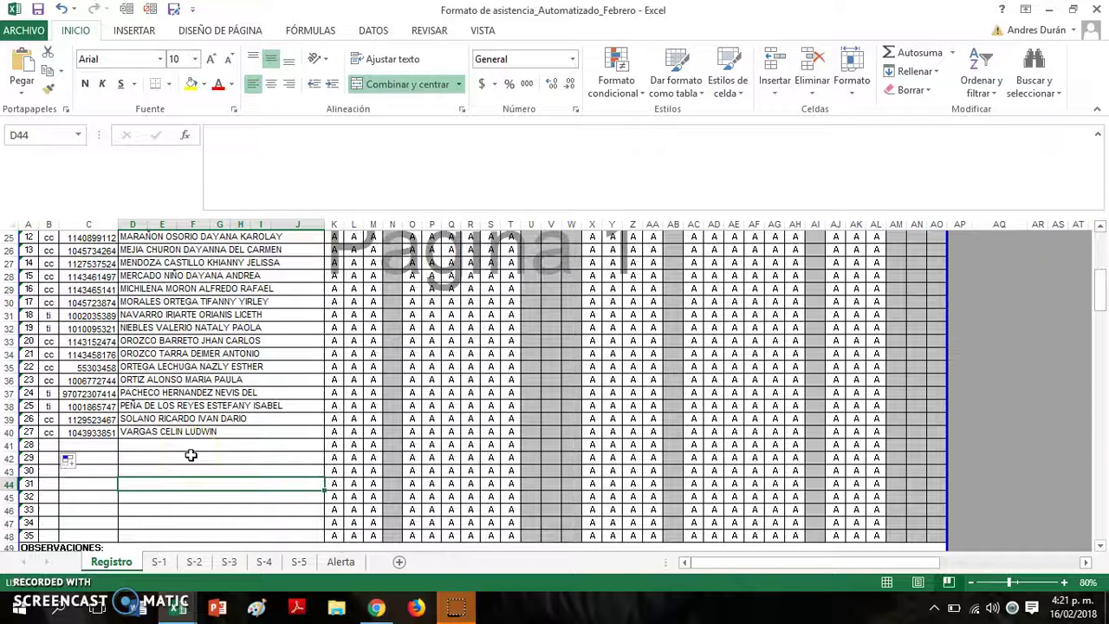
pyautogui.click(182, 445)
# Hide the unused student rows 41 to 48 on the Registro sheet
pyautogui.scroll(-1, 136, 450)
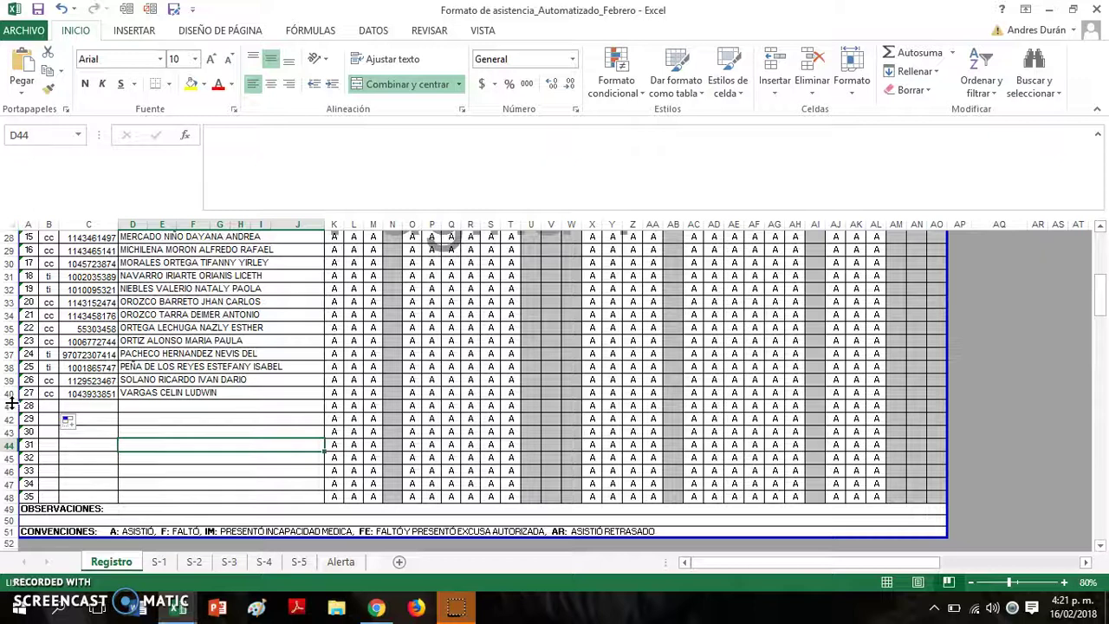
pyautogui.moveTo(10, 403); pyautogui.dragTo(7, 498)
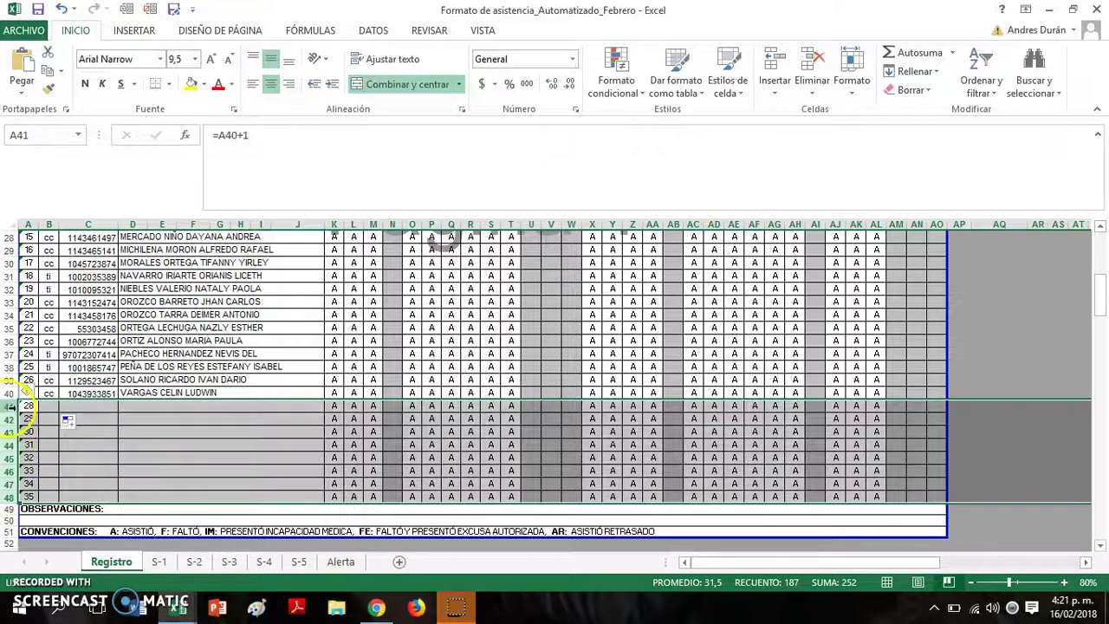
pyautogui.rightClick(7, 450)
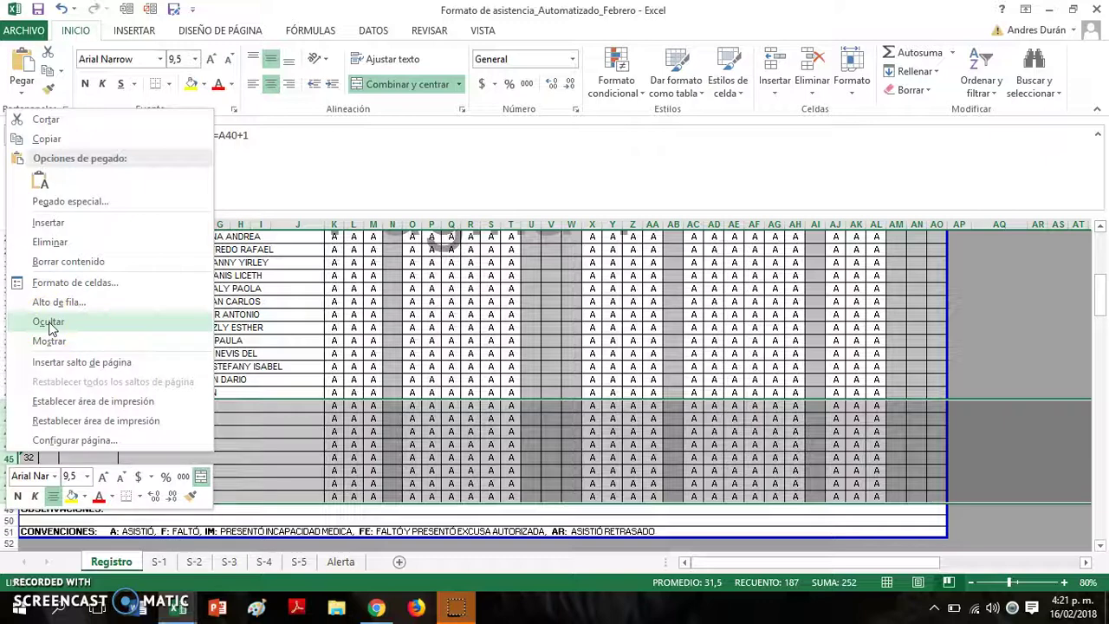
pyautogui.click(48, 322)
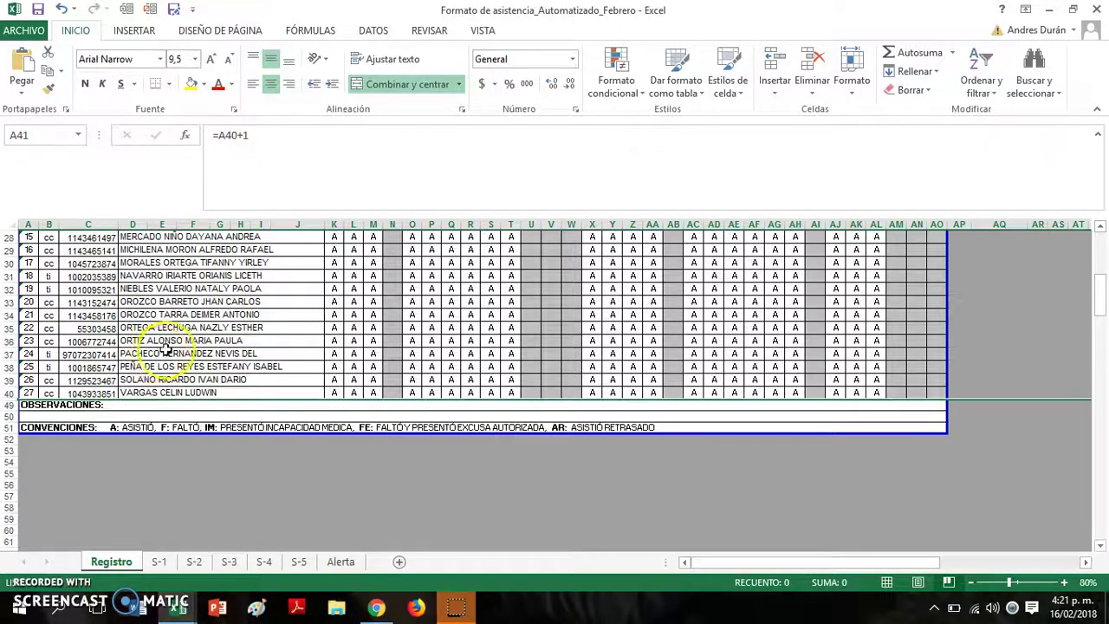
# Replace the formulas in B14:J40 with their values by copying the range and pasting it over itself as values only
pyautogui.scroll(9, 173, 364)
pyautogui.scroll(-1, 212, 403)
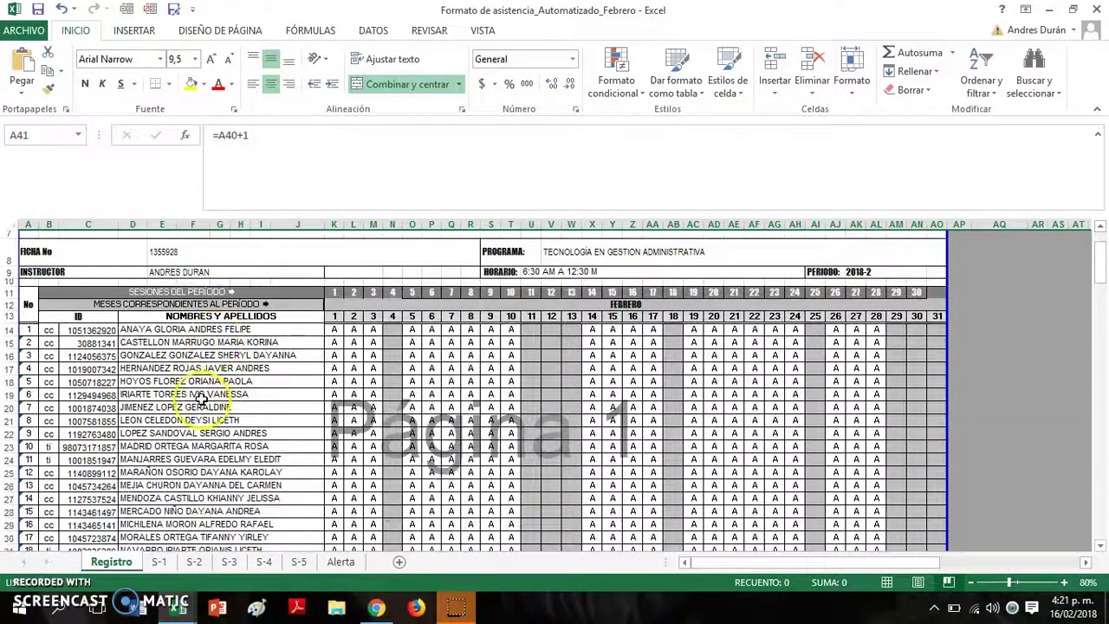
pyautogui.click(195, 403)
pyautogui.scroll(-2, 130, 364)
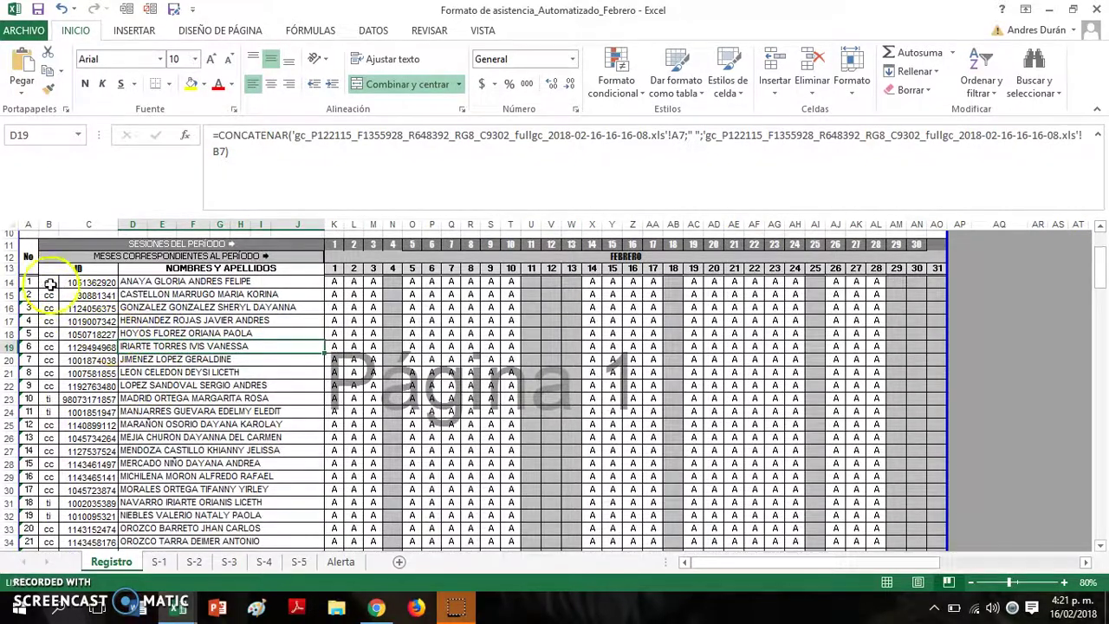
pyautogui.moveTo(49, 282); pyautogui.dragTo(189, 535)
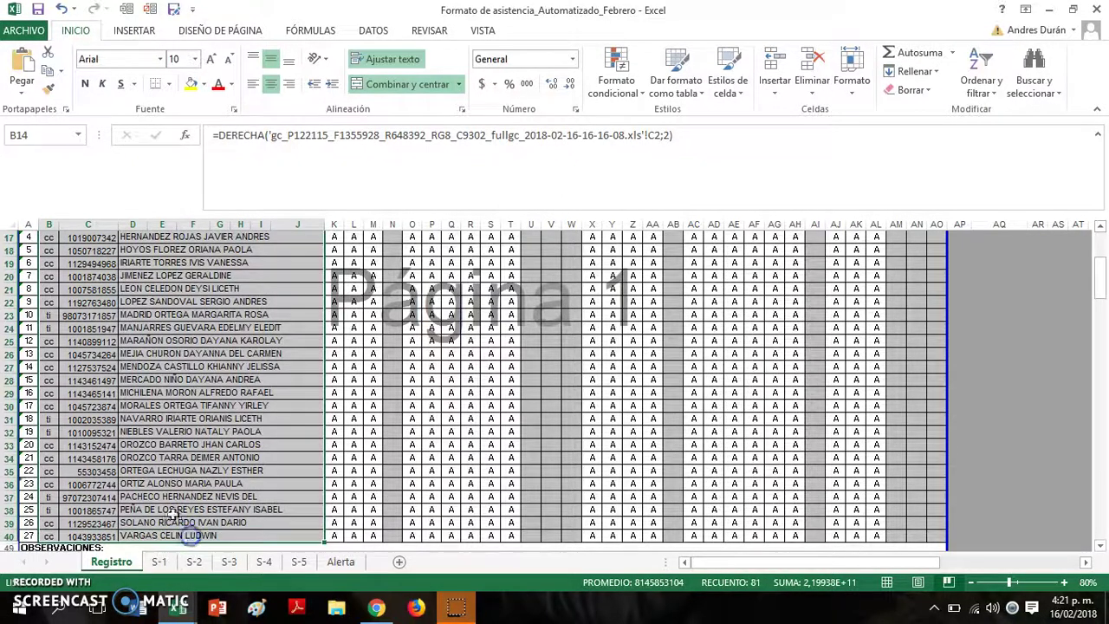
pyautogui.hotkey('ctrl', 'c')
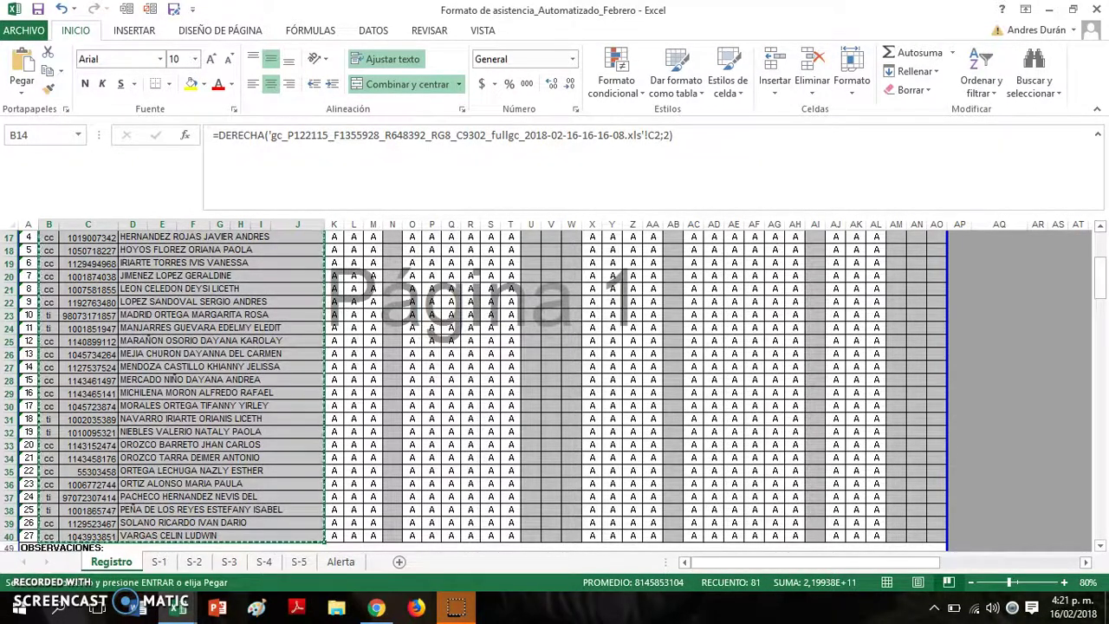
pyautogui.rightClick(147, 340)
pyautogui.click(206, 84)
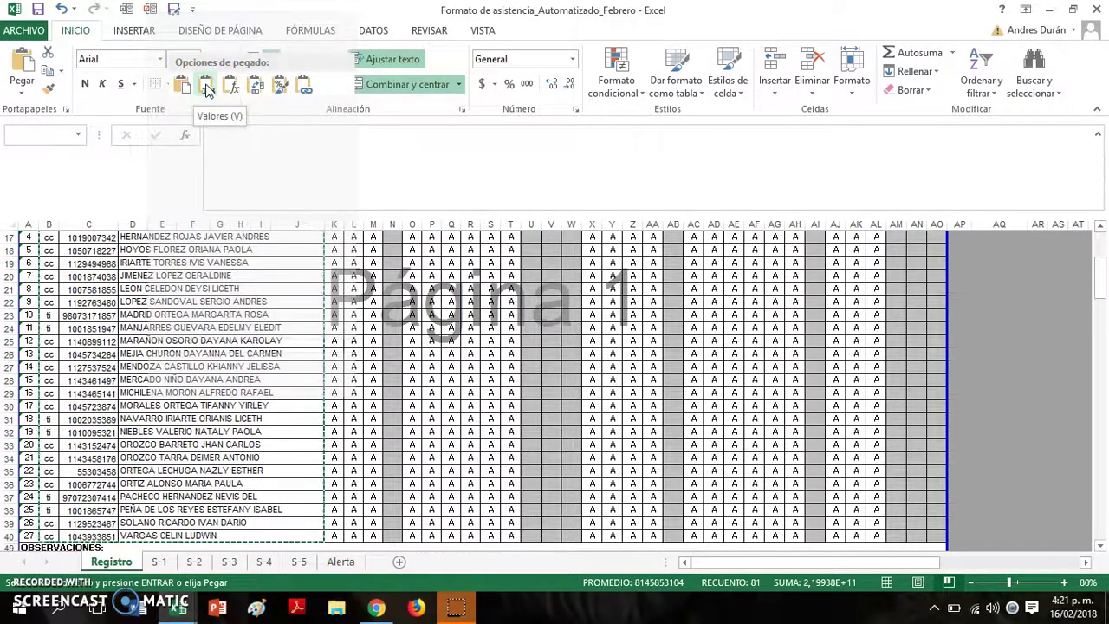
pyautogui.click(206, 87)
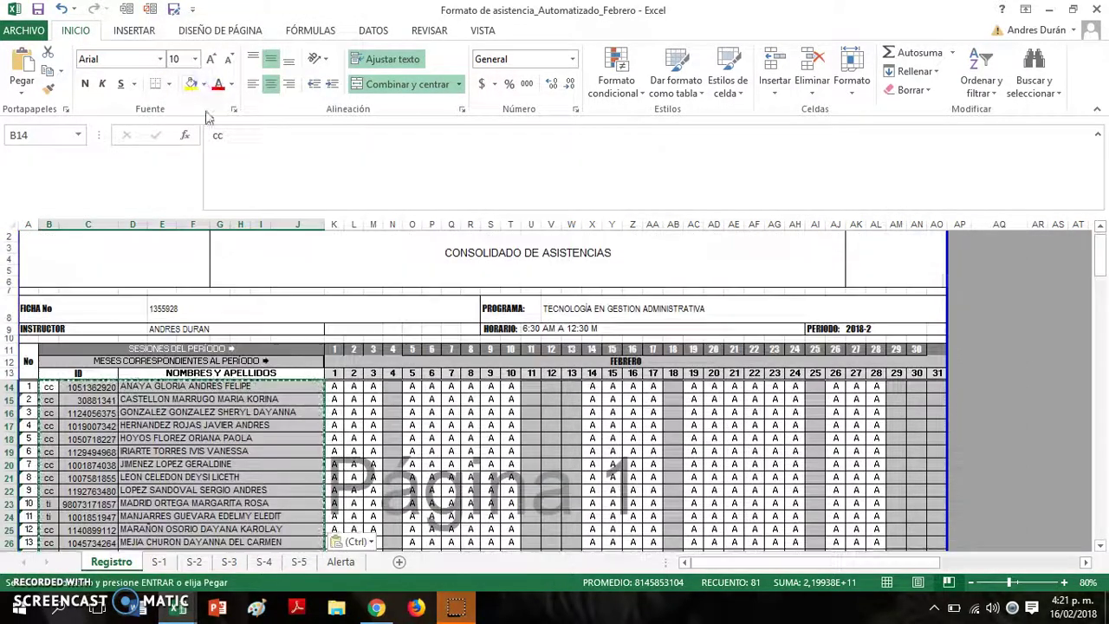
pyautogui.click(232, 387)
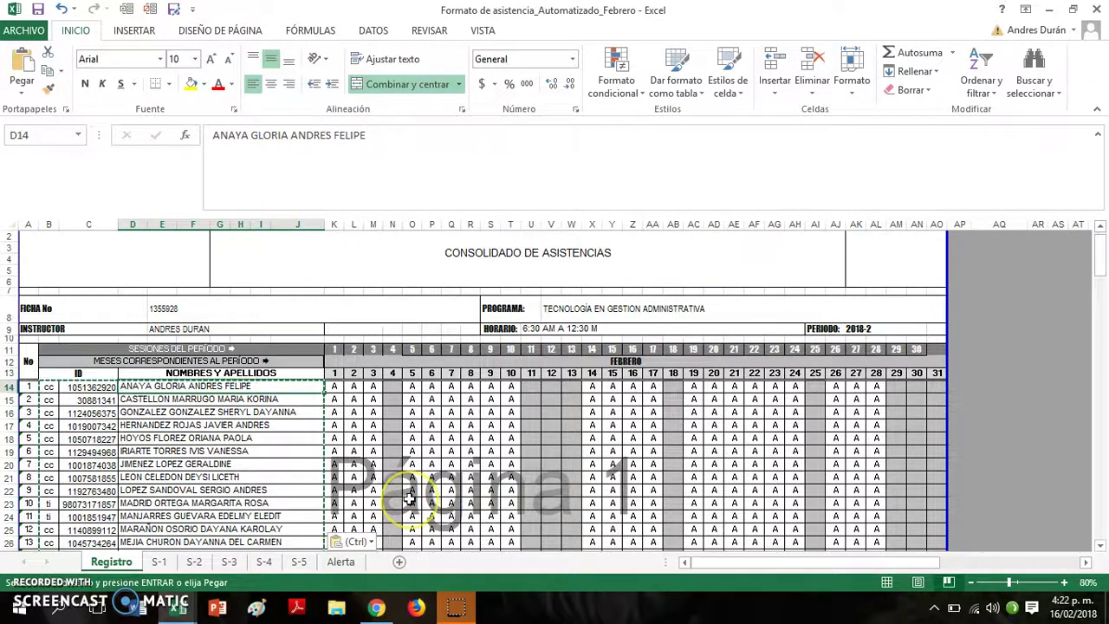
pyautogui.press('Escape')
# Switch to the 1355928 _005 (1) workbook and copy the February 1 and 2 attendance marks in I14:J40
pyautogui.scroll(-2, 416, 494)
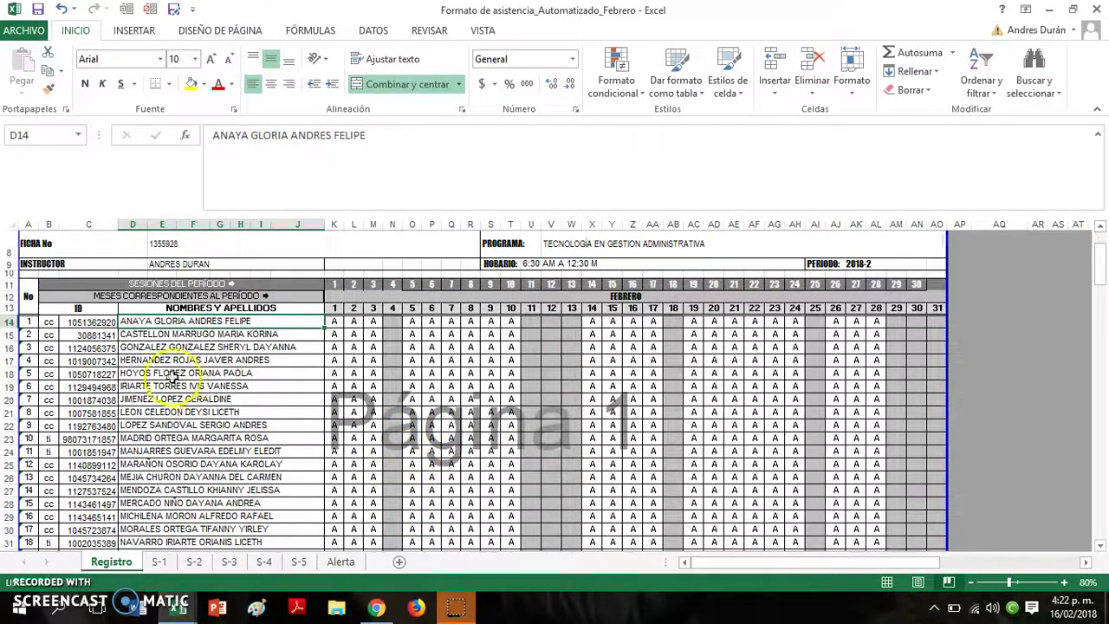
pyautogui.scroll(-1, 208, 426)
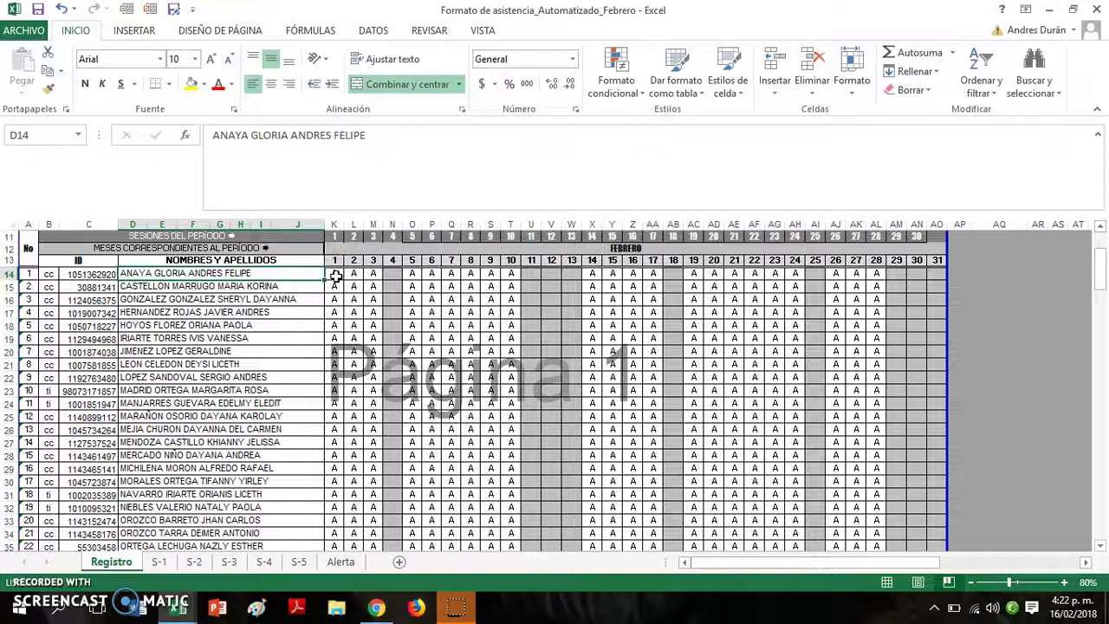
pyautogui.hotkey('alt', 'Tab')
pyautogui.hotkey('alt', 'Tab')
pyautogui.hotkey('alt', 'Tab')
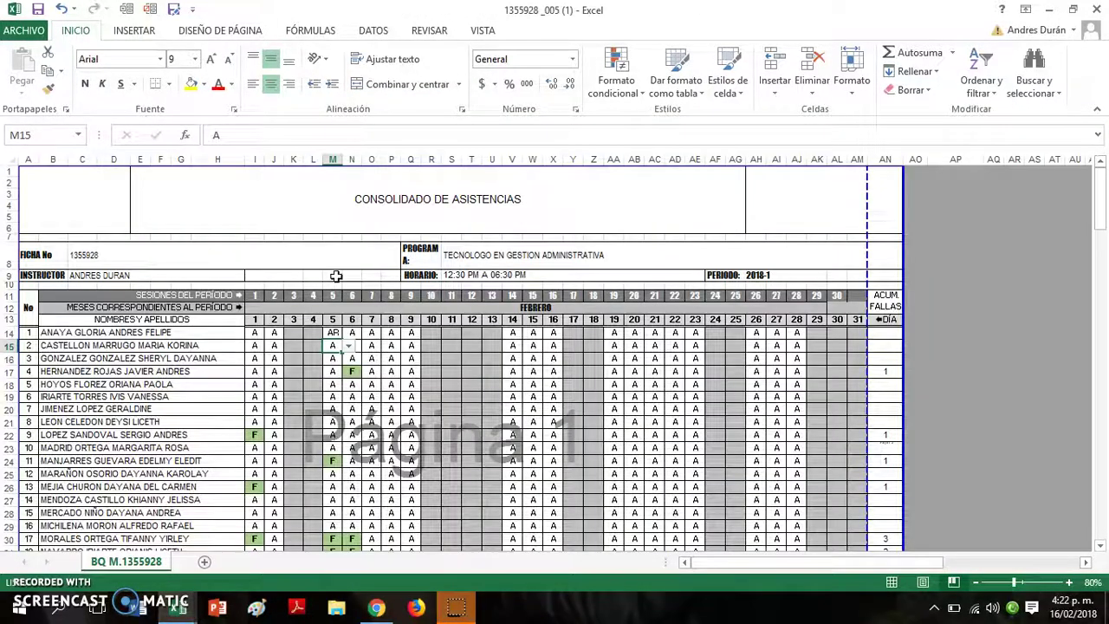
pyautogui.scroll(-1, 362, 396)
pyautogui.click(253, 299)
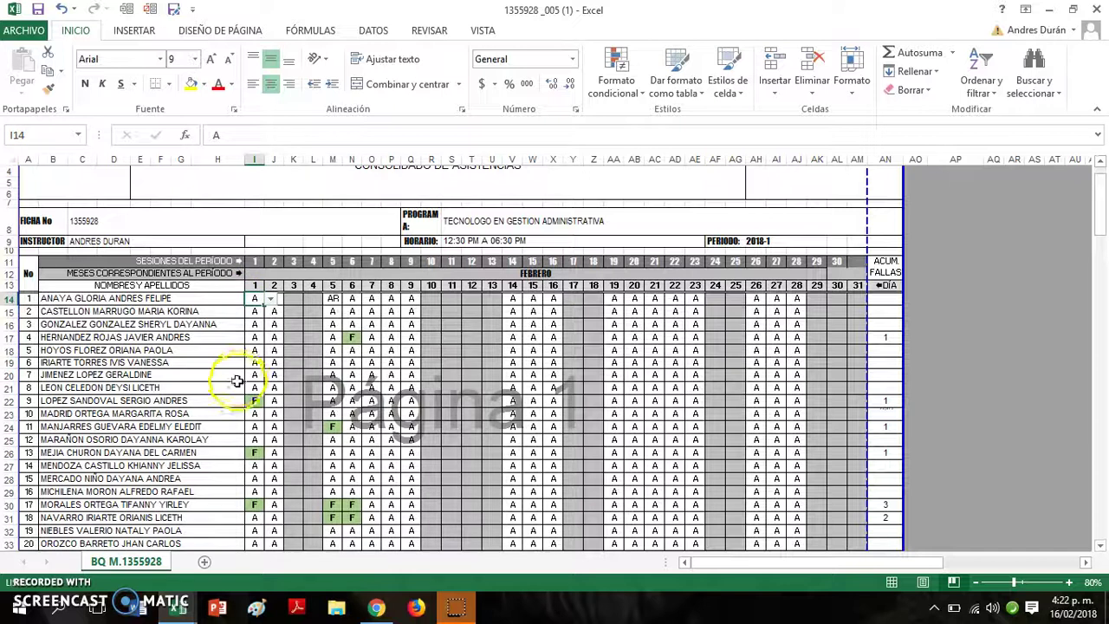
pyautogui.hotkey('shift', 'Right')
pyautogui.hotkey('ctrl', 'shift', 'Down')
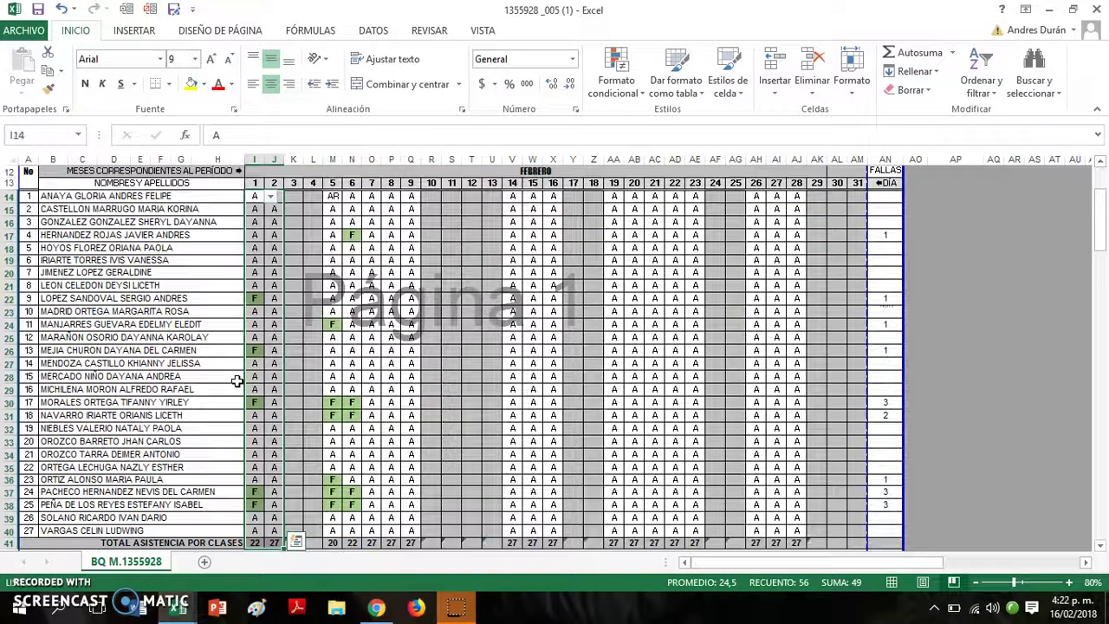
pyautogui.hotkey('ctrl', 'q')
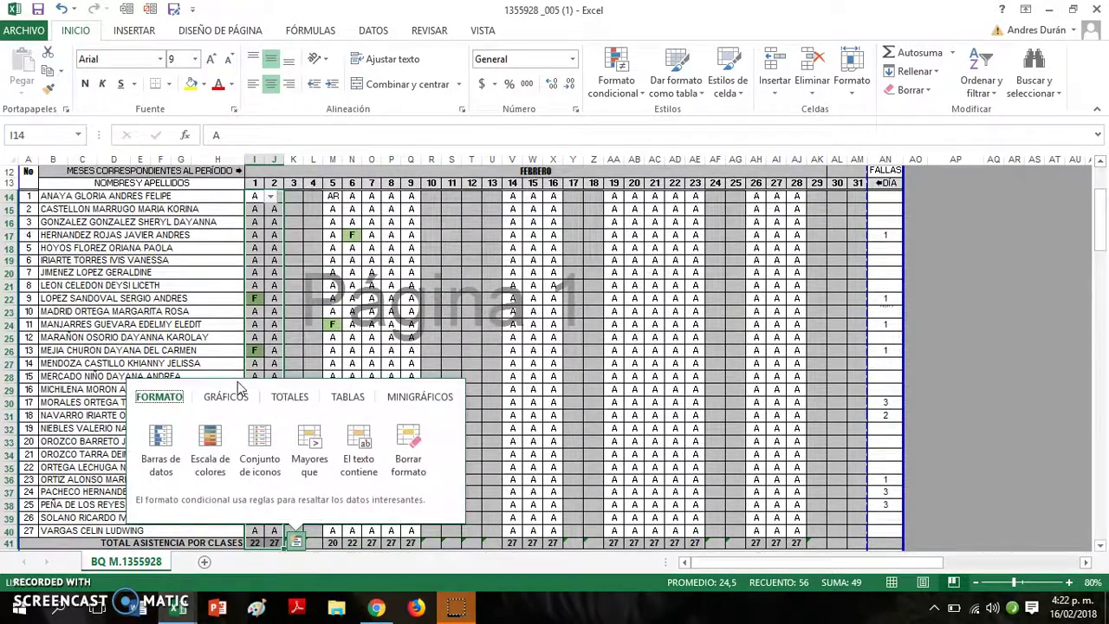
pyautogui.press('Escape')
pyautogui.hotkey('shift', 'Up')
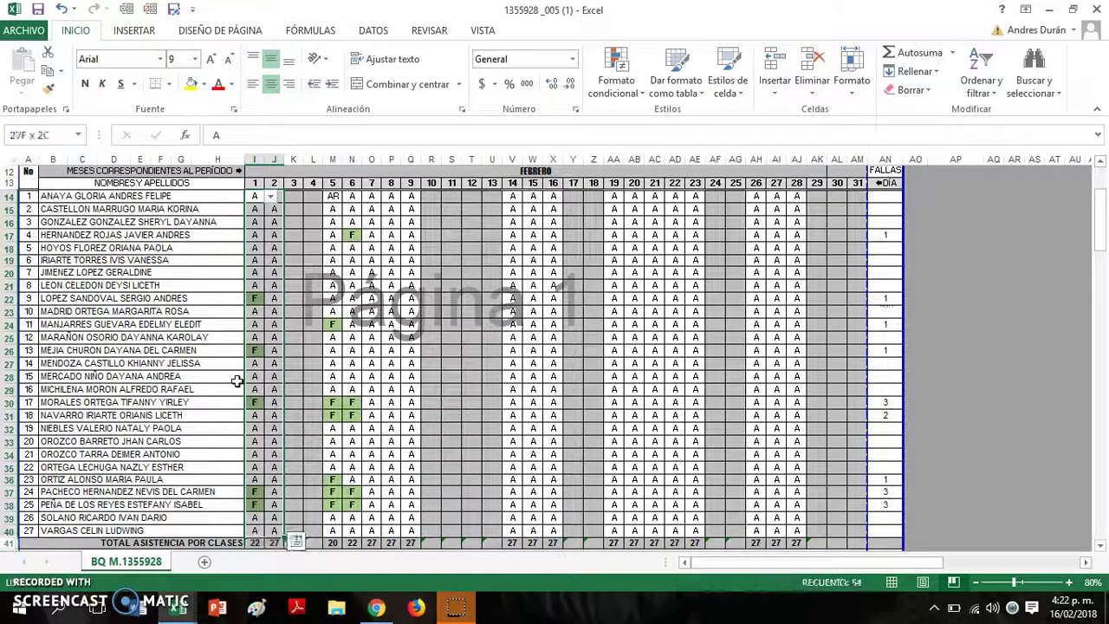
pyautogui.hotkey('ctrl', 'c')
# Switch to the Formato de asistencia_Automatizado_Febrero workbook and paste the copied February 1 and 2 marks starting at K14 on Registro
pyautogui.hotkey('alt', 'Tab')
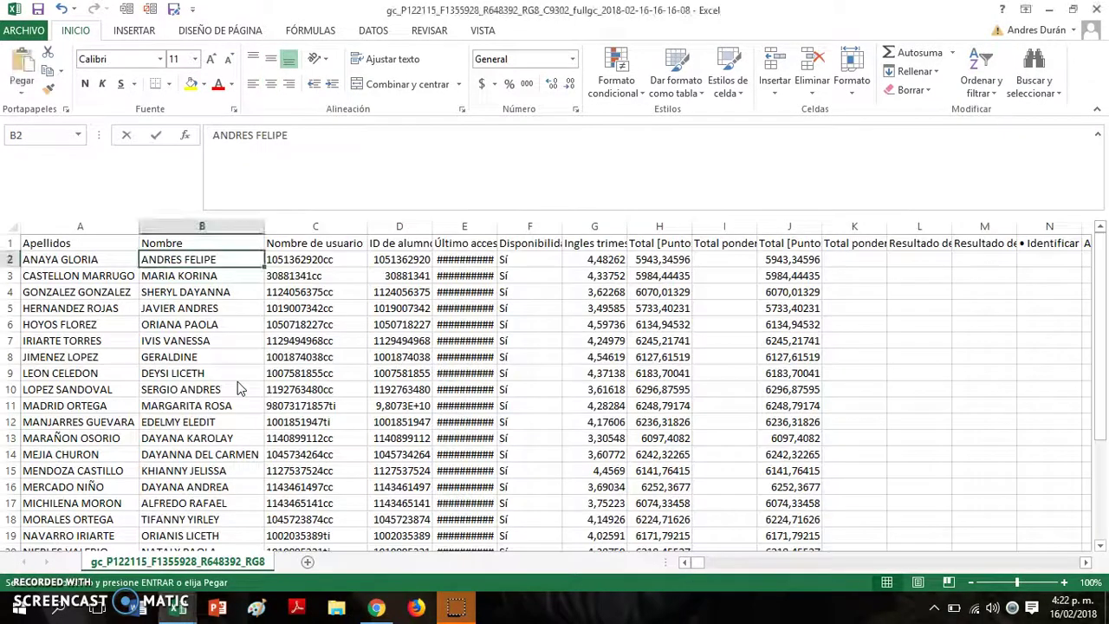
pyautogui.hotkey('alt', 'Tab')
pyautogui.press('Right')
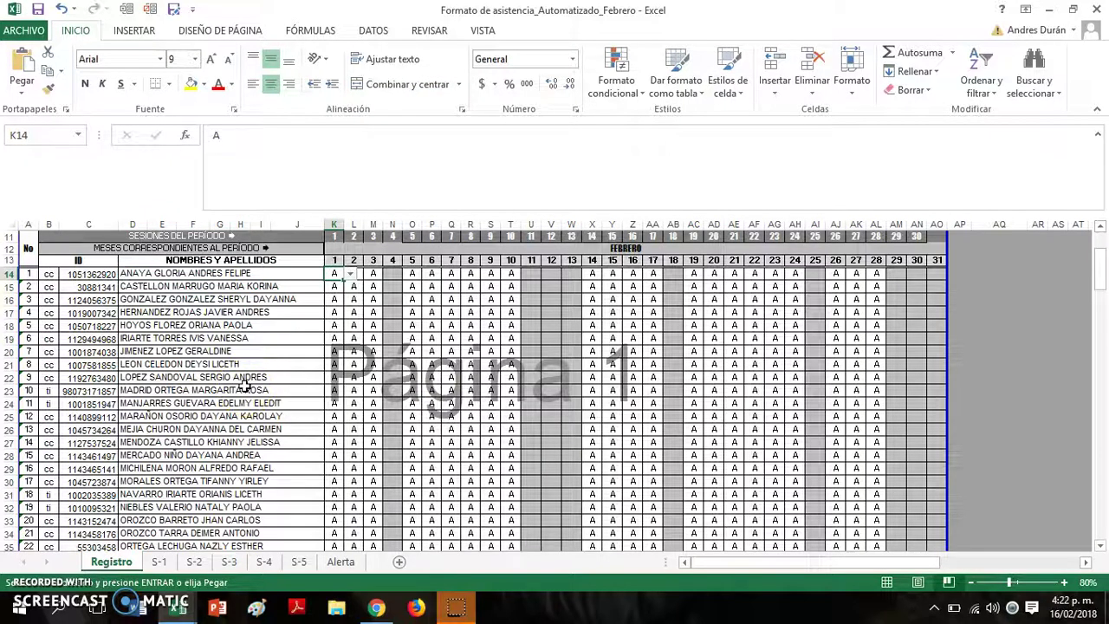
pyautogui.hotkey('ctrl', 'v')
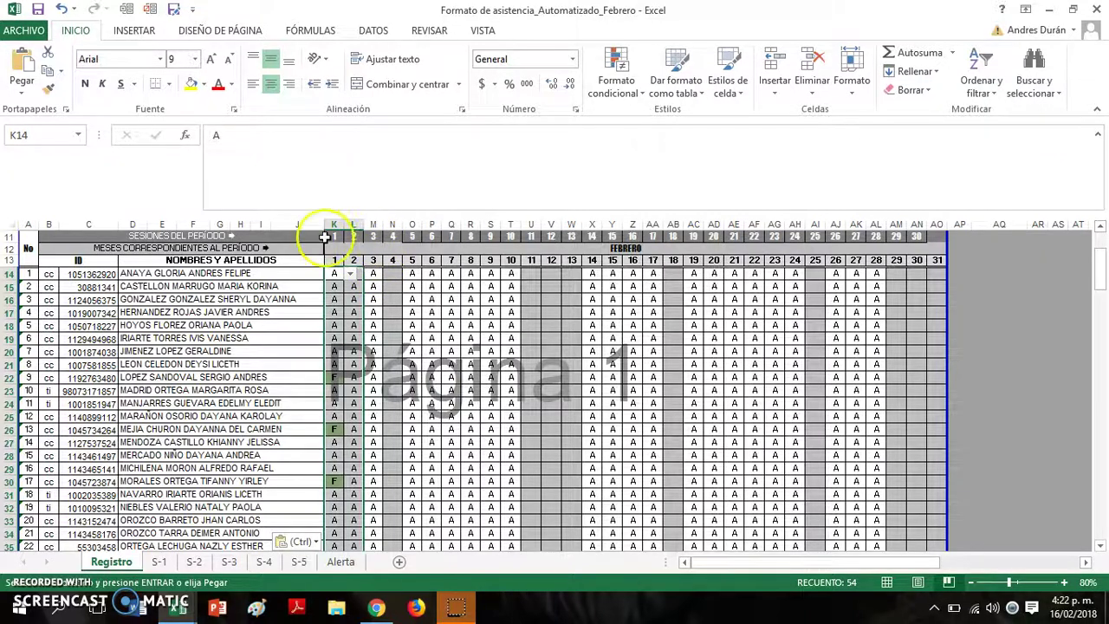
# Review the pasted marks for all students on the Registro sheet alongside the February 3 column and the following days
pyautogui.scroll(1, 336, 260)
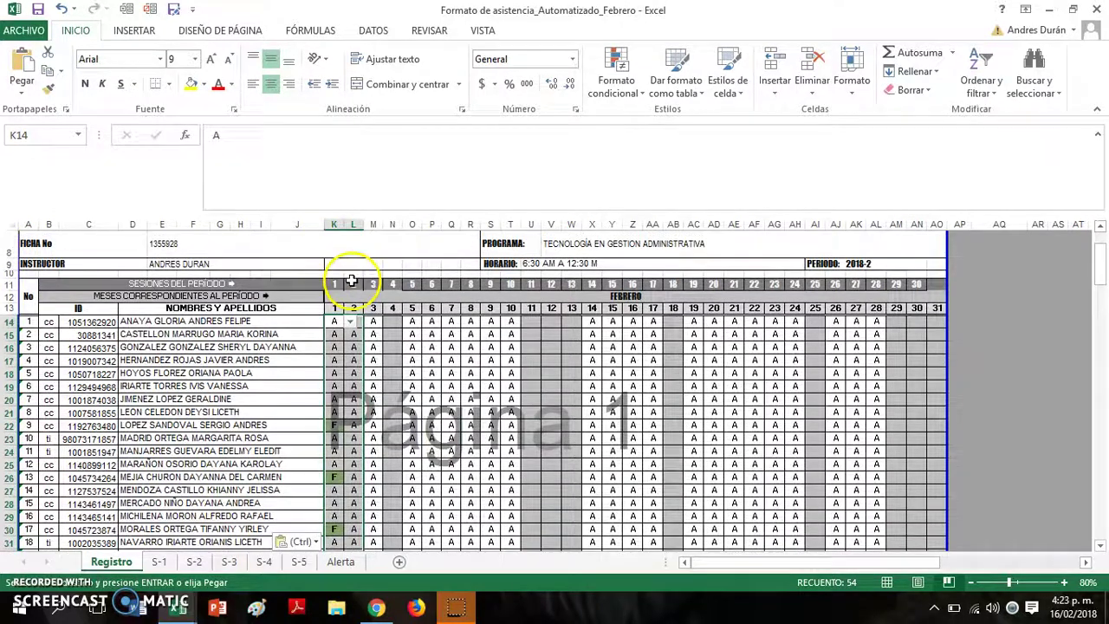
pyautogui.click(373, 223)
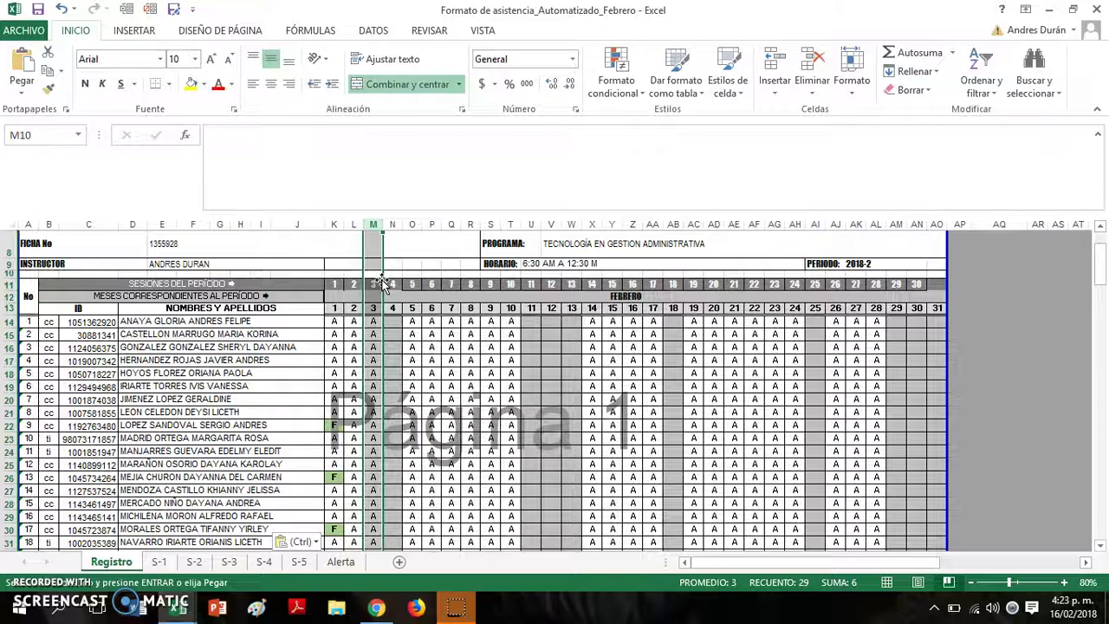
pyautogui.scroll(-3, 382, 282)
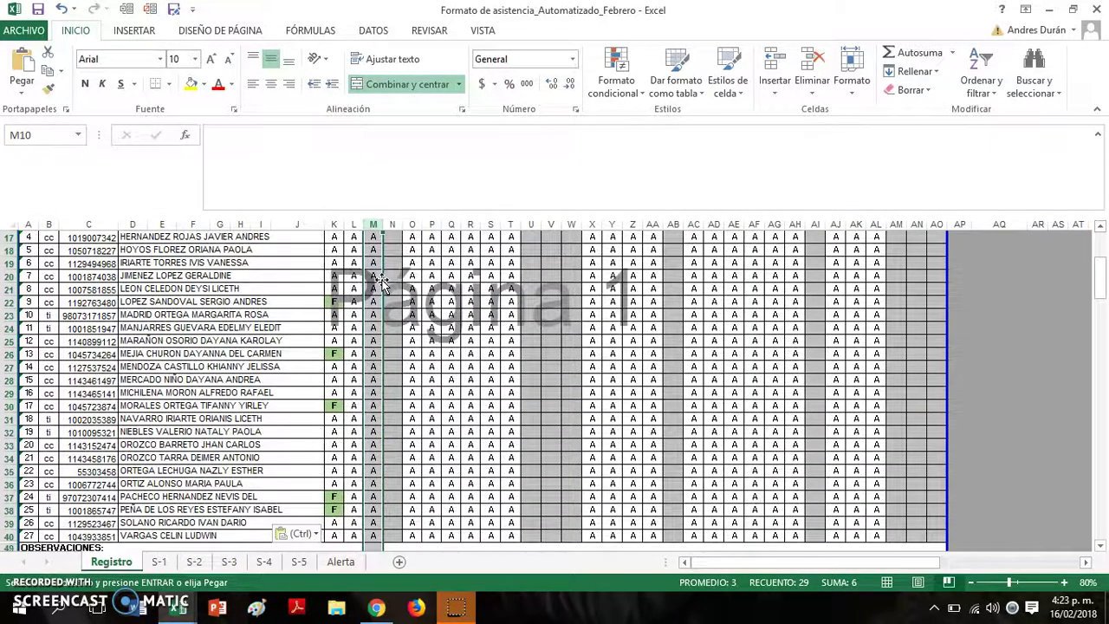
pyautogui.scroll(2, 382, 282)
pyautogui.scroll(-3, 382, 282)
pyautogui.scroll(4, 273, 357)
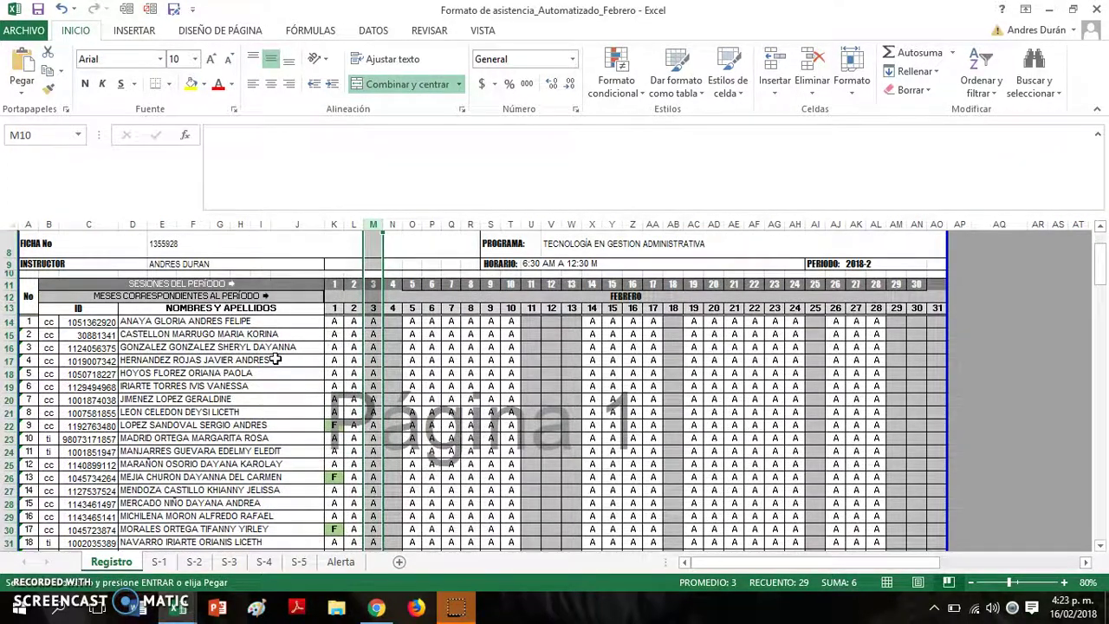
pyautogui.click(412, 360)
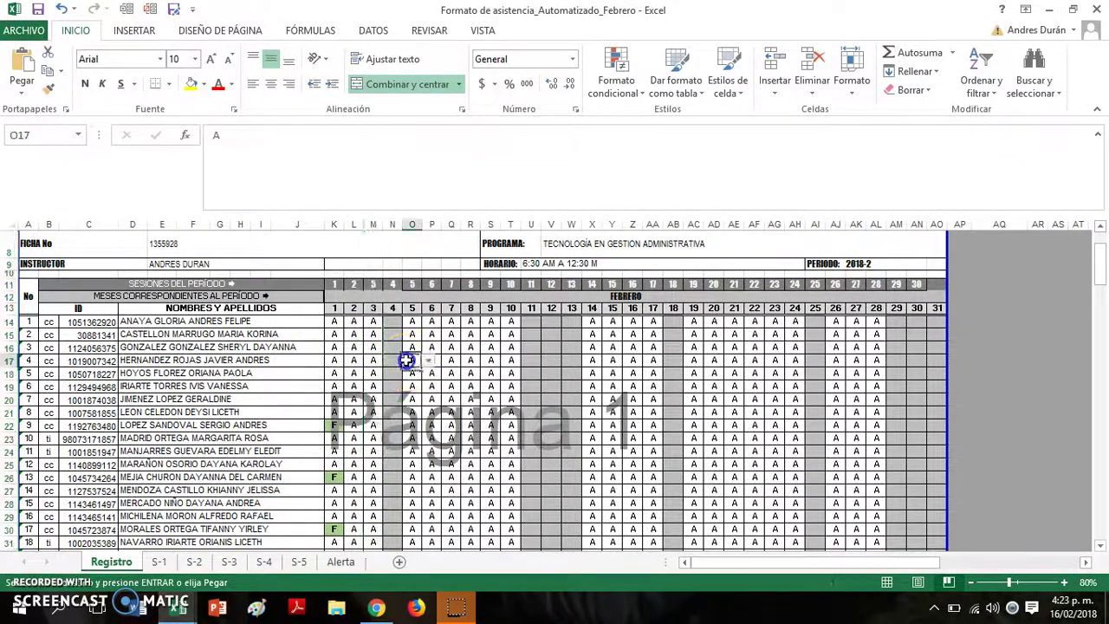
pyautogui.scroll(2, 408, 362)
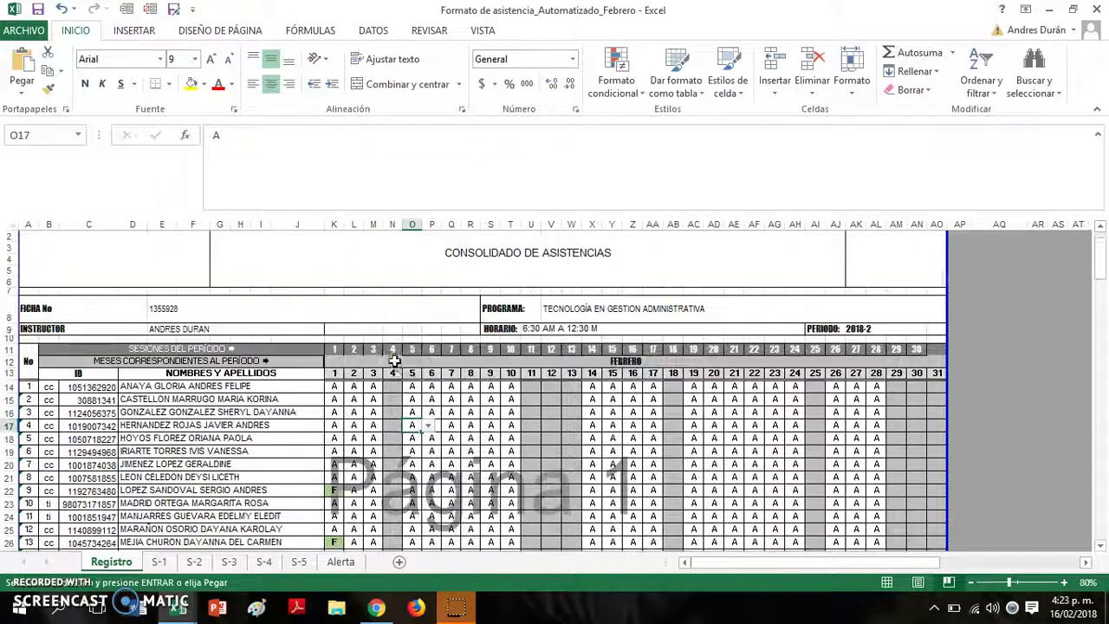
# Examine the S-1 absence report from top to end to see which students it lists for the first week
pyautogui.click(159, 563)
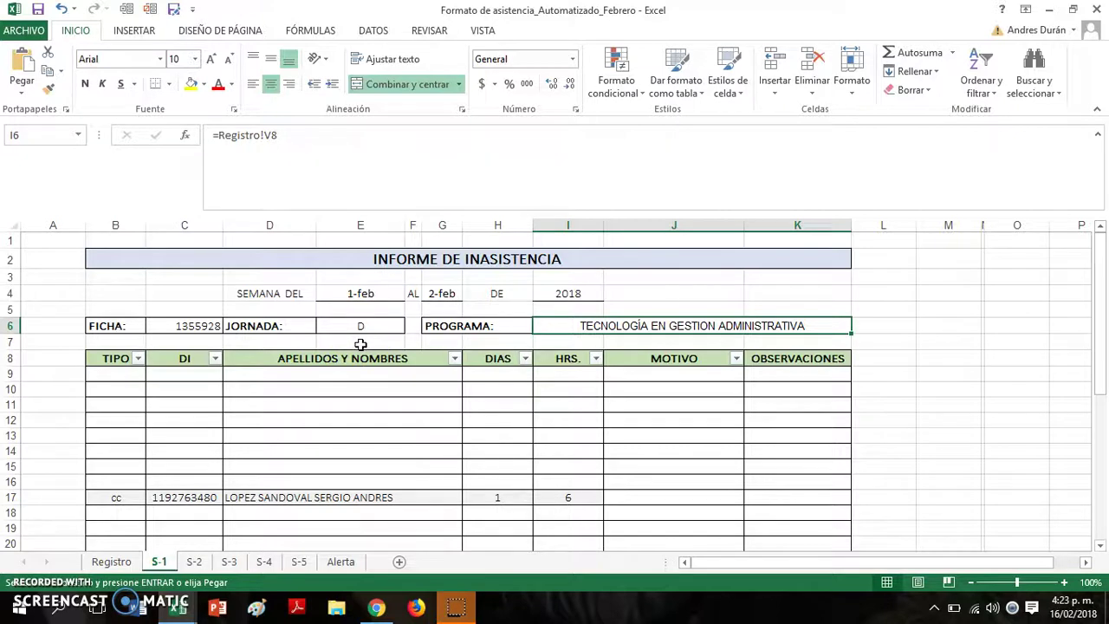
pyautogui.scroll(-2, 353, 352)
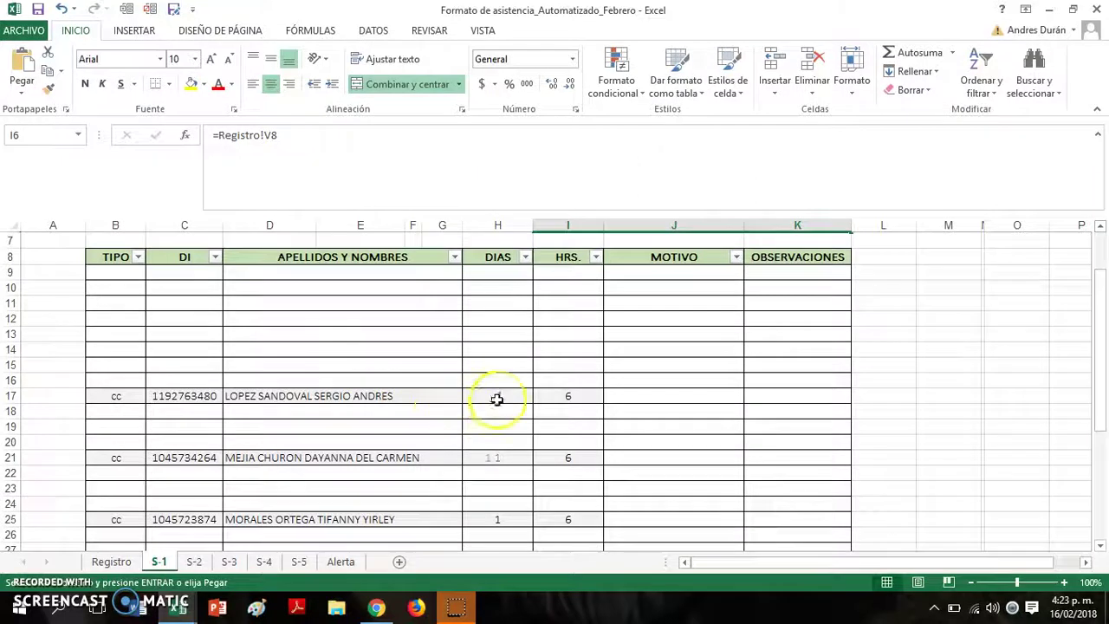
pyautogui.scroll(-1, 396, 477)
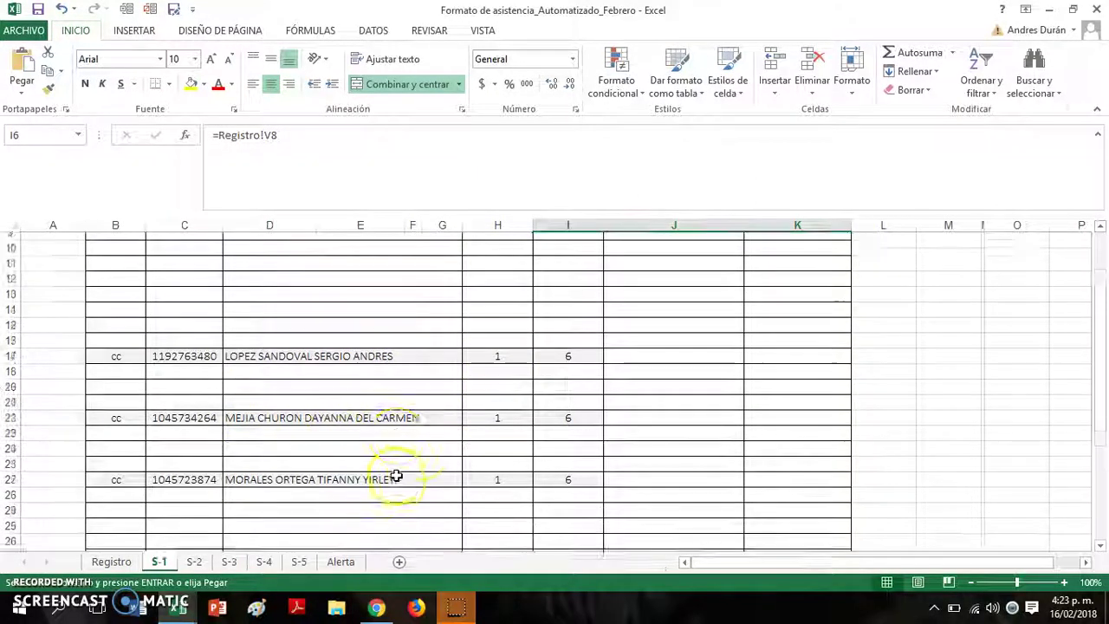
pyautogui.scroll(-2, 401, 478)
pyautogui.scroll(-1, 403, 478)
pyautogui.click(113, 562)
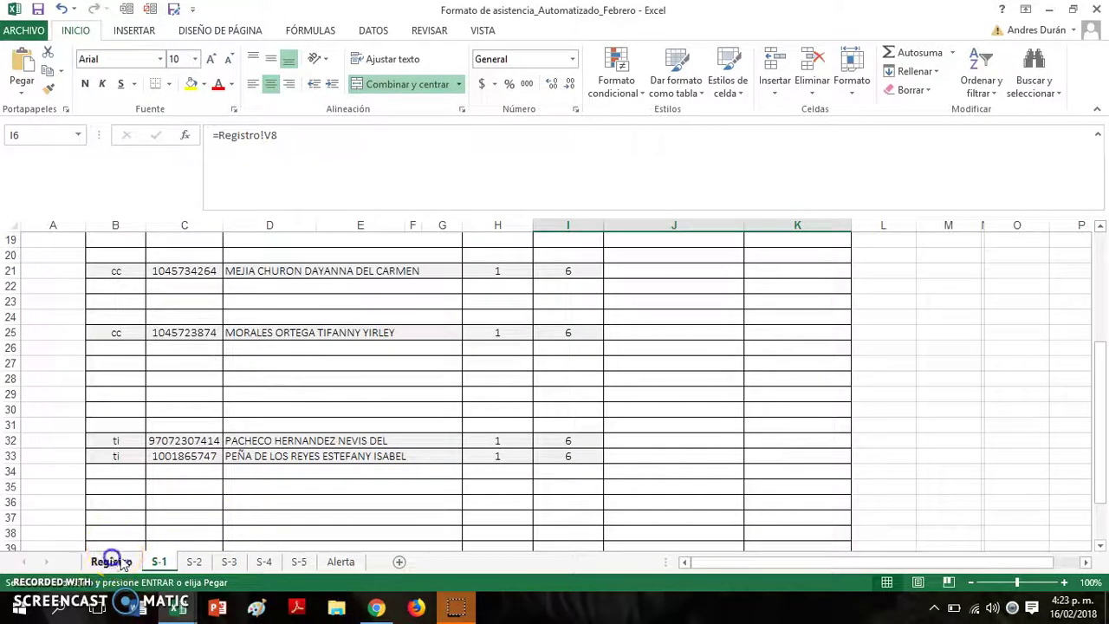
pyautogui.click(158, 561)
pyautogui.scroll(4, 217, 407)
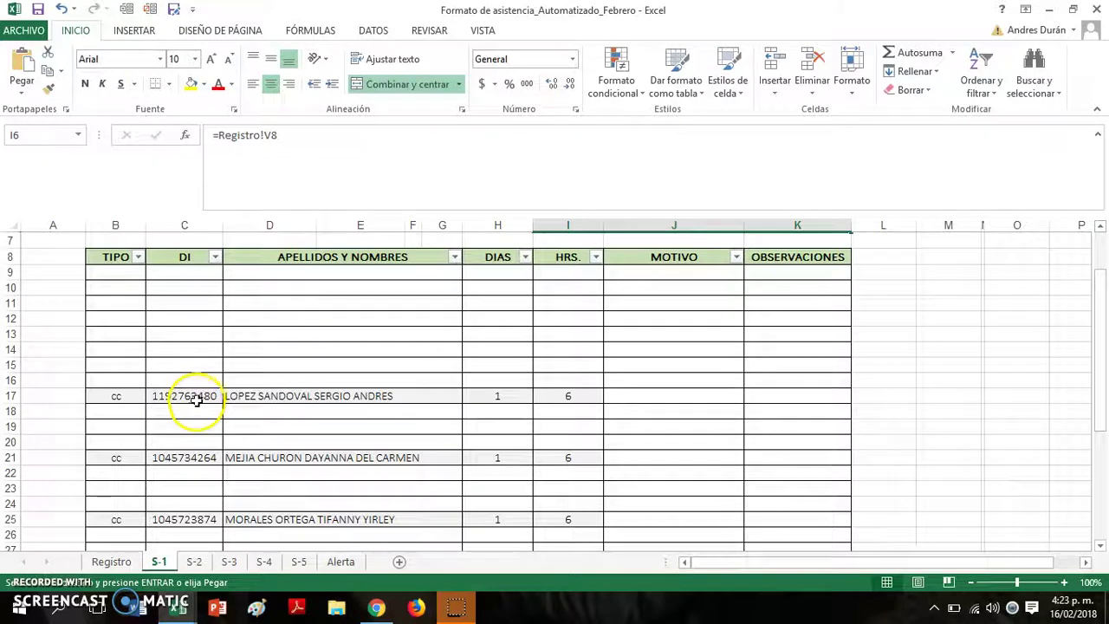
# Inspect the ID, name, DIAS and HRS cells in row 17 of S-1, the MOTIVO options in J9 and the OBSERVACIONES cell K9
pyautogui.click(193, 396)
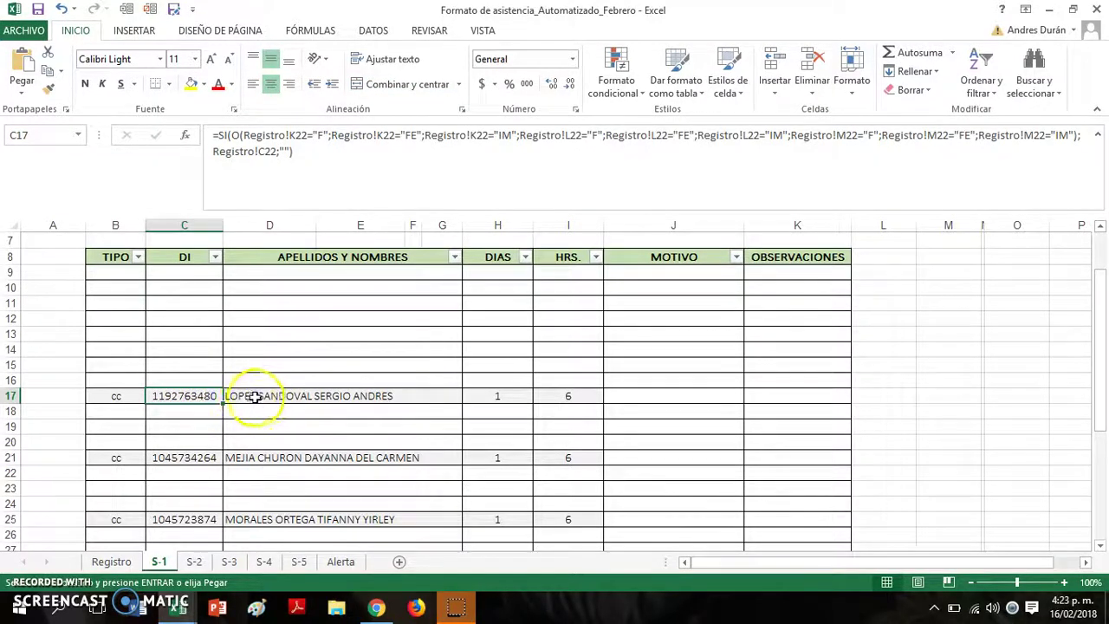
pyautogui.click(256, 396)
pyautogui.click(487, 394)
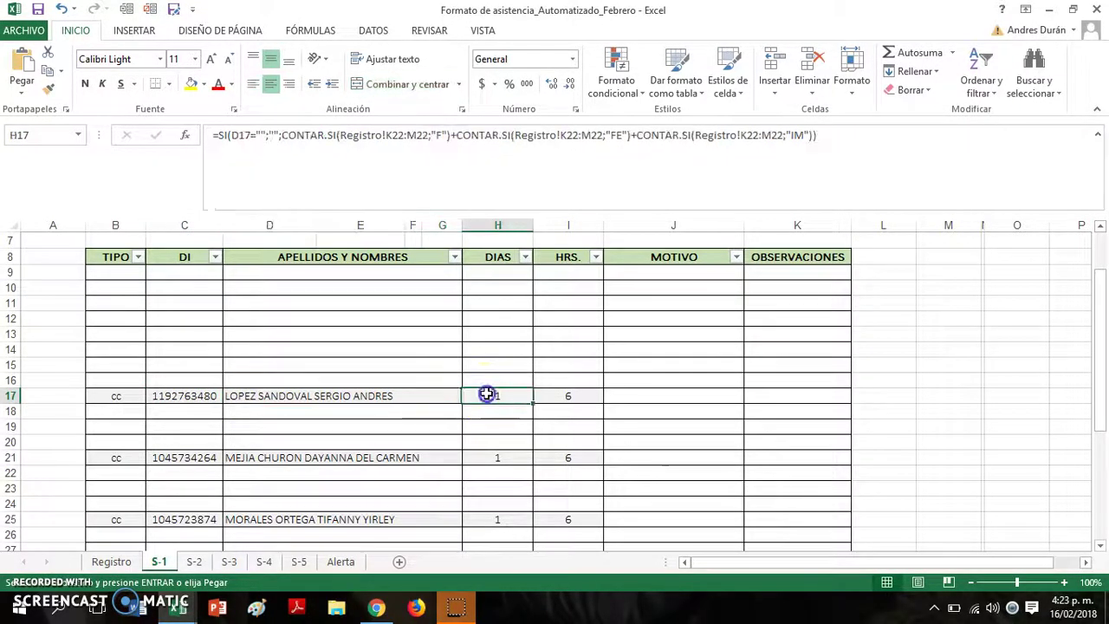
pyautogui.click(547, 395)
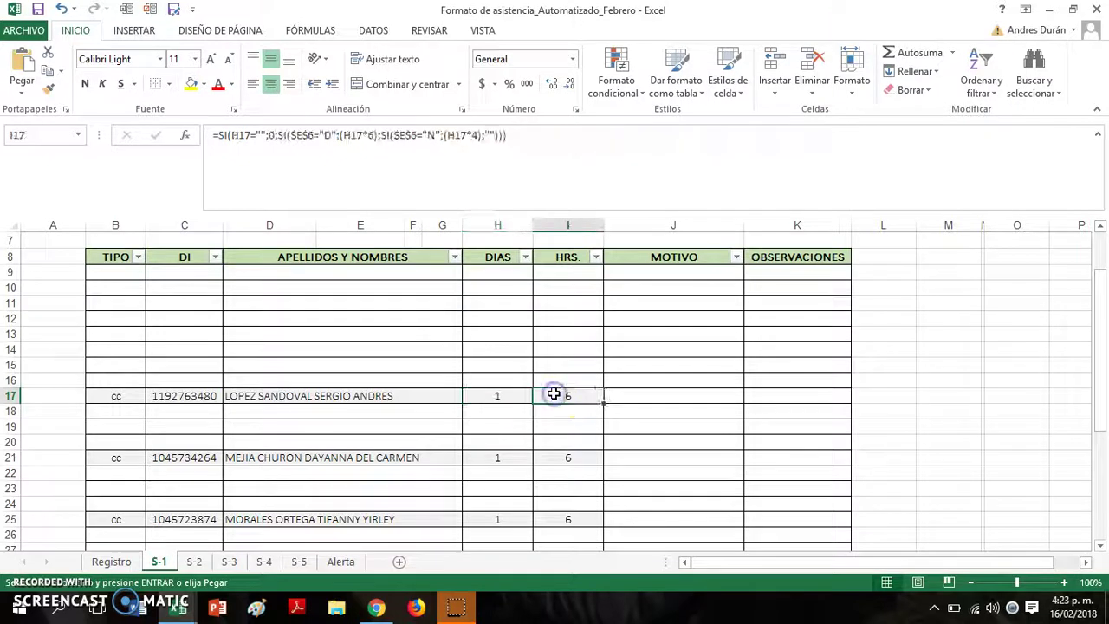
pyautogui.click(726, 273)
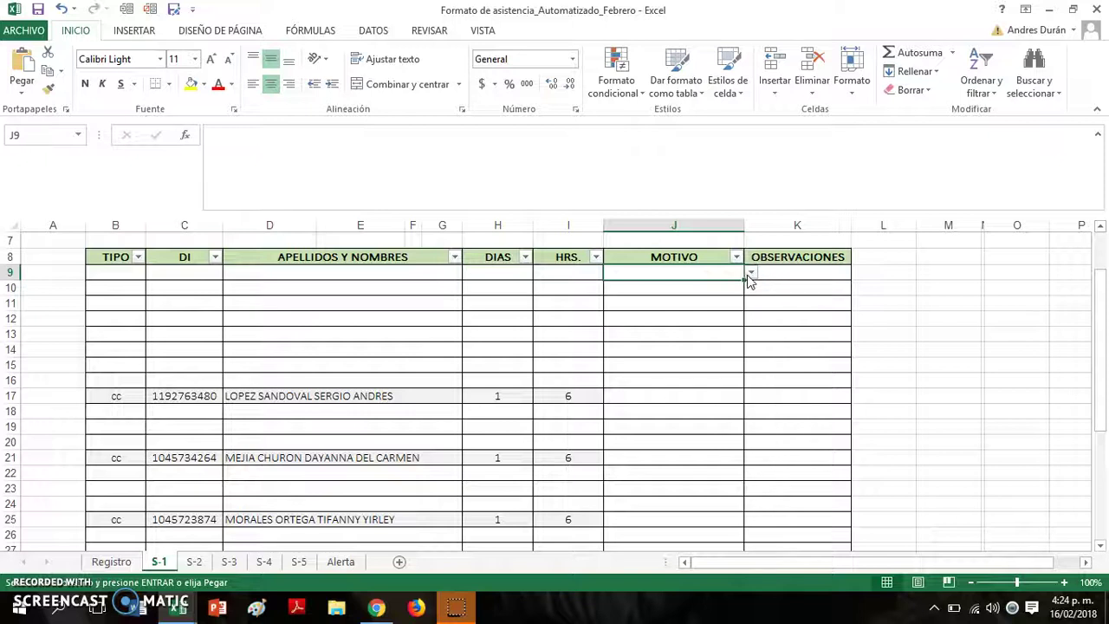
pyautogui.click(749, 275)
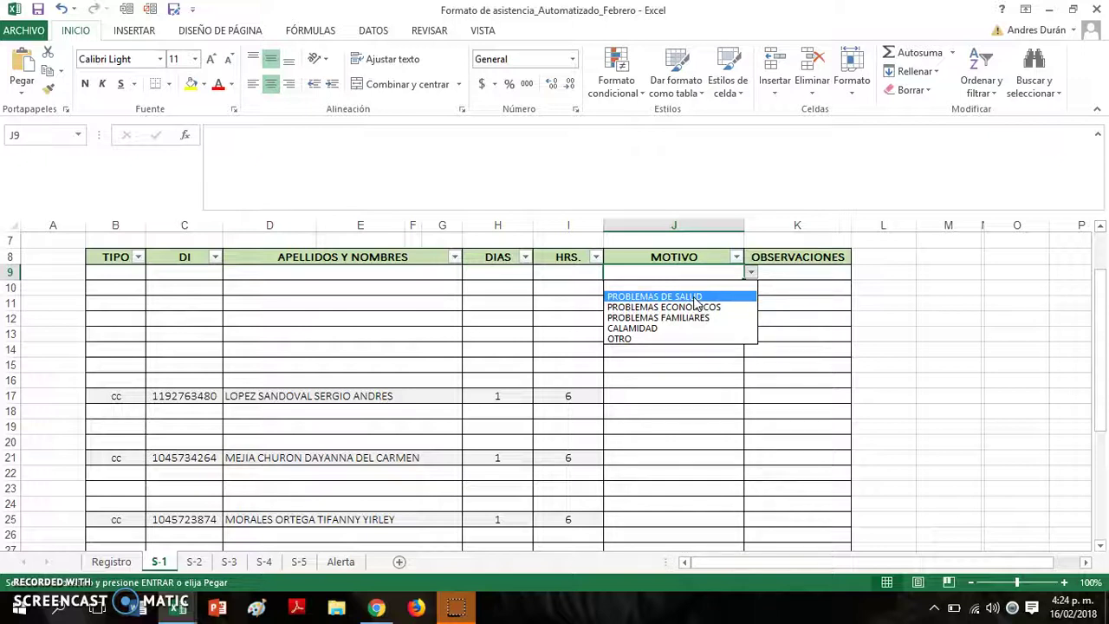
pyautogui.click(803, 273)
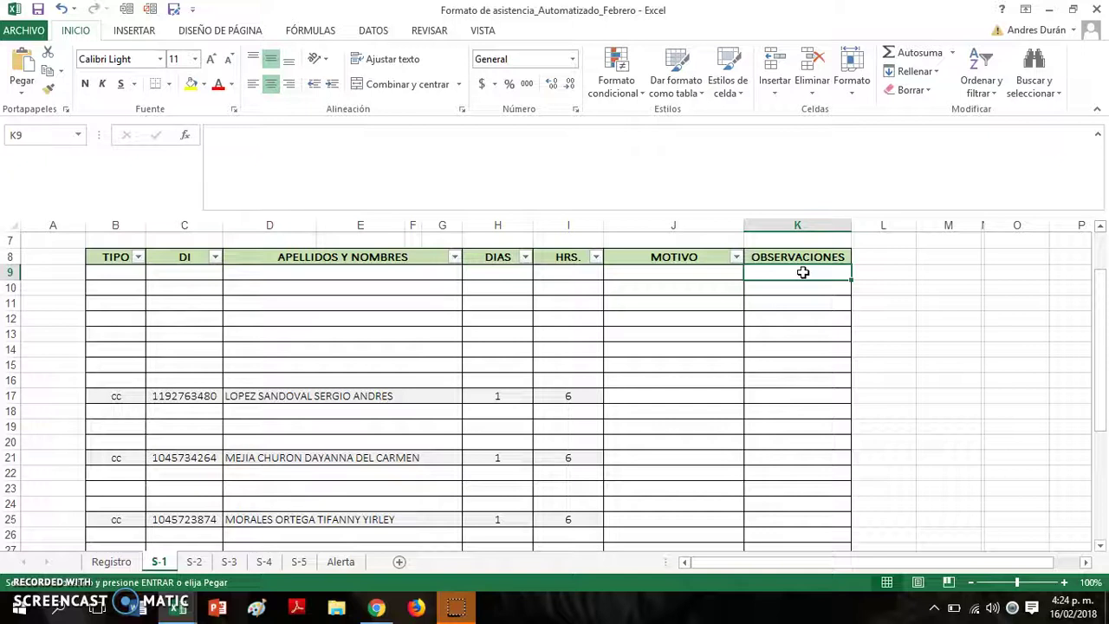
# Filter the TIPO column of the S-1 report to show only cc and ti, excluding the blank rows
pyautogui.scroll(2, 685, 325)
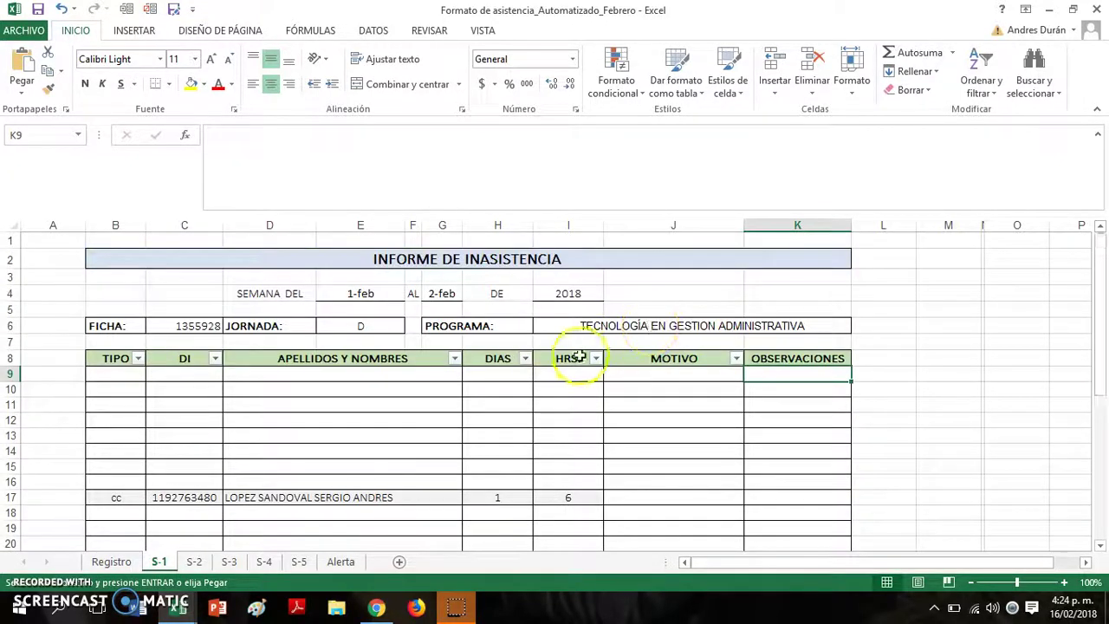
pyautogui.click(137, 358)
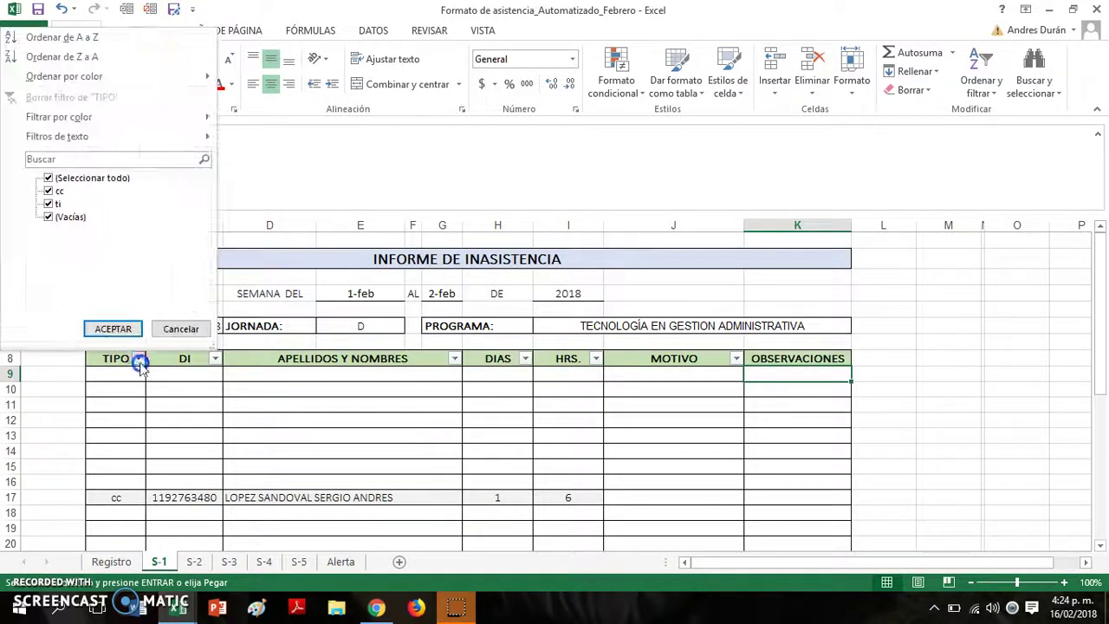
pyautogui.click(74, 178)
pyautogui.click(48, 191)
pyautogui.click(49, 204)
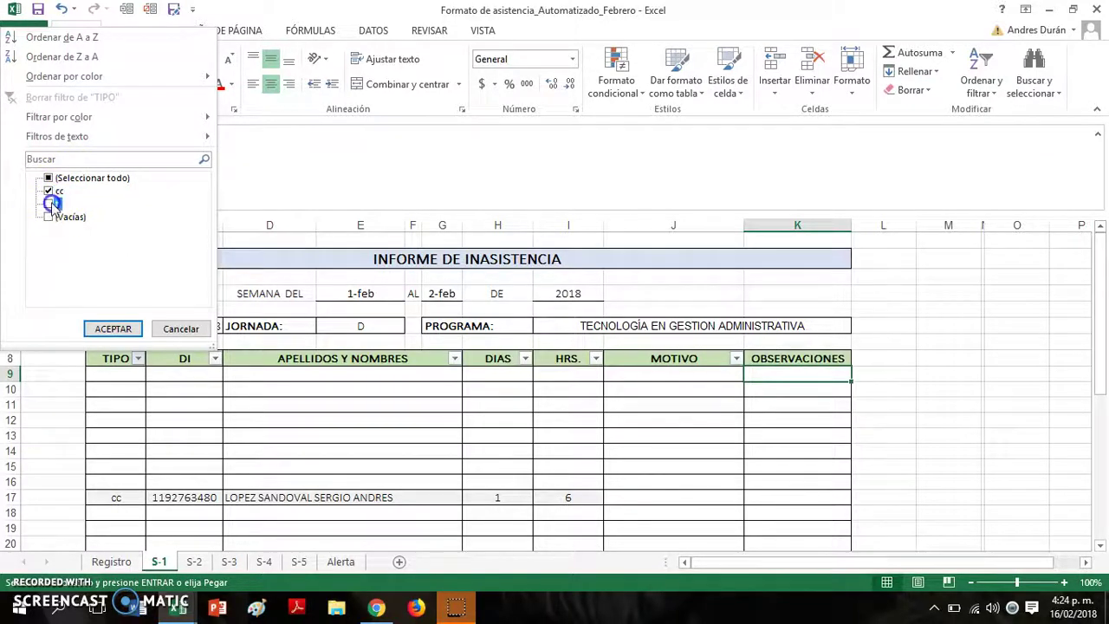
pyautogui.click(112, 328)
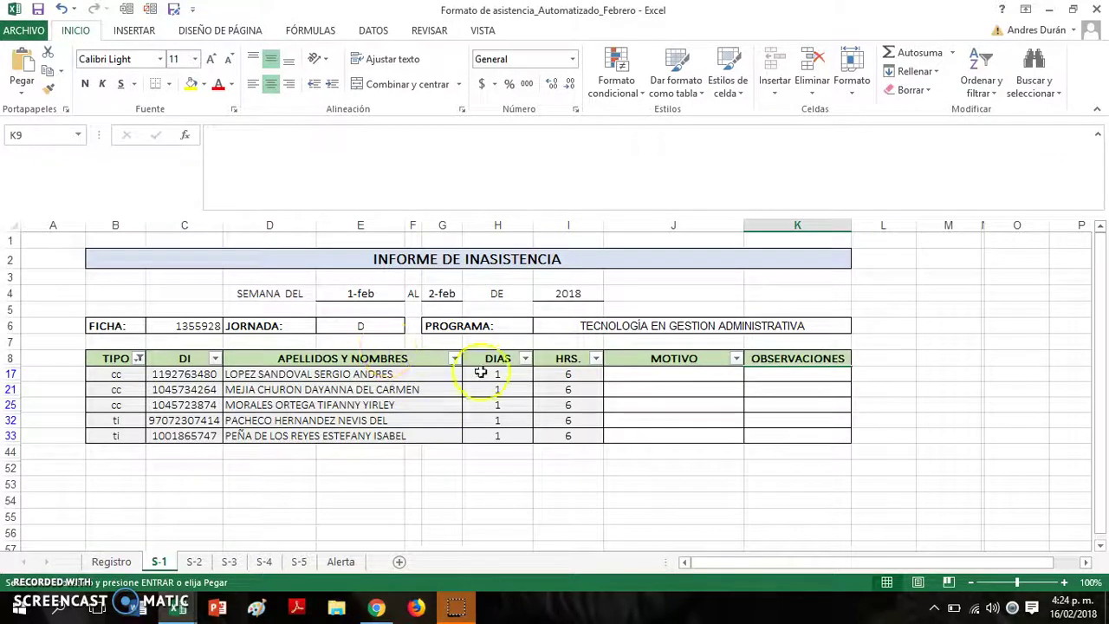
# Examine the HRS. formulas of the filtered students on S-1 to see how hours depend on days and JORNADA
pyautogui.click(572, 375)
pyautogui.click(572, 405)
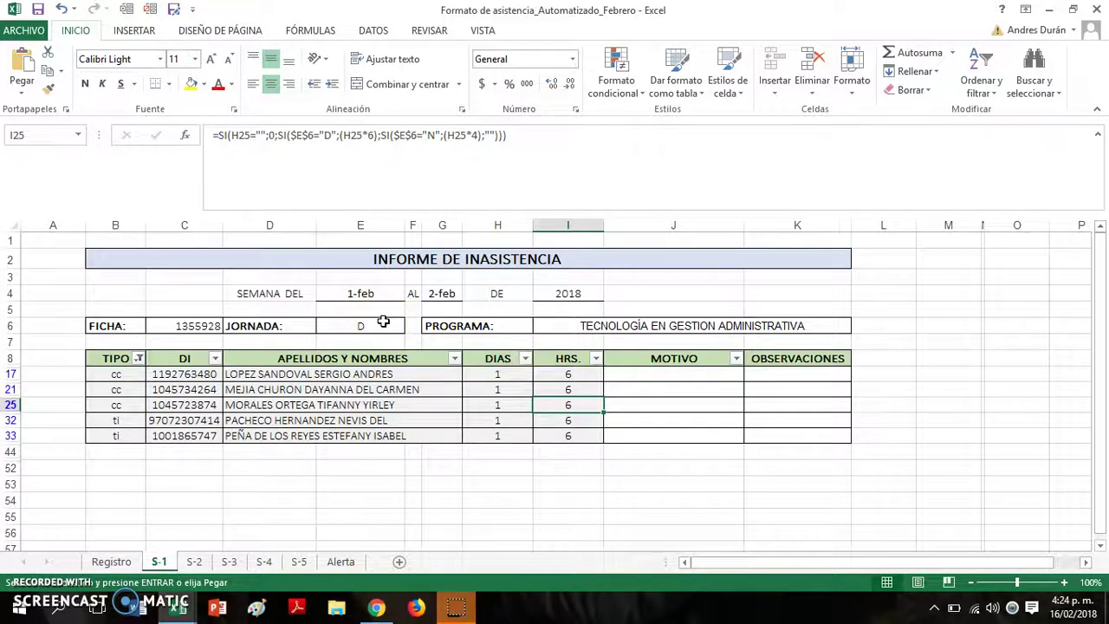
pyautogui.click(568, 374)
pyautogui.click(573, 389)
pyautogui.click(573, 405)
pyautogui.click(575, 420)
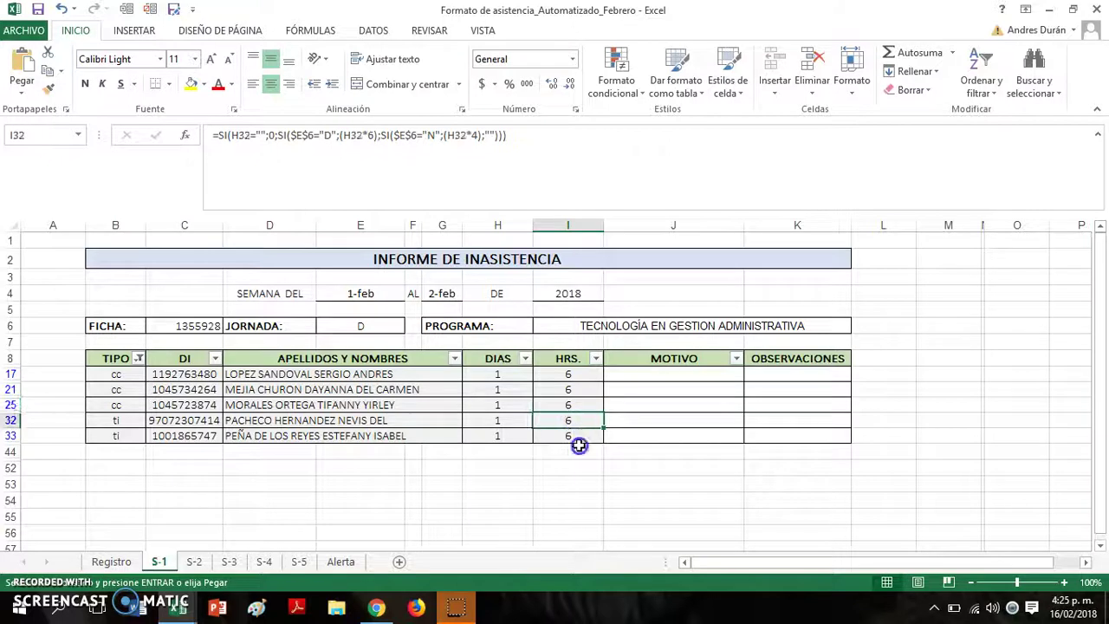
pyautogui.click(578, 449)
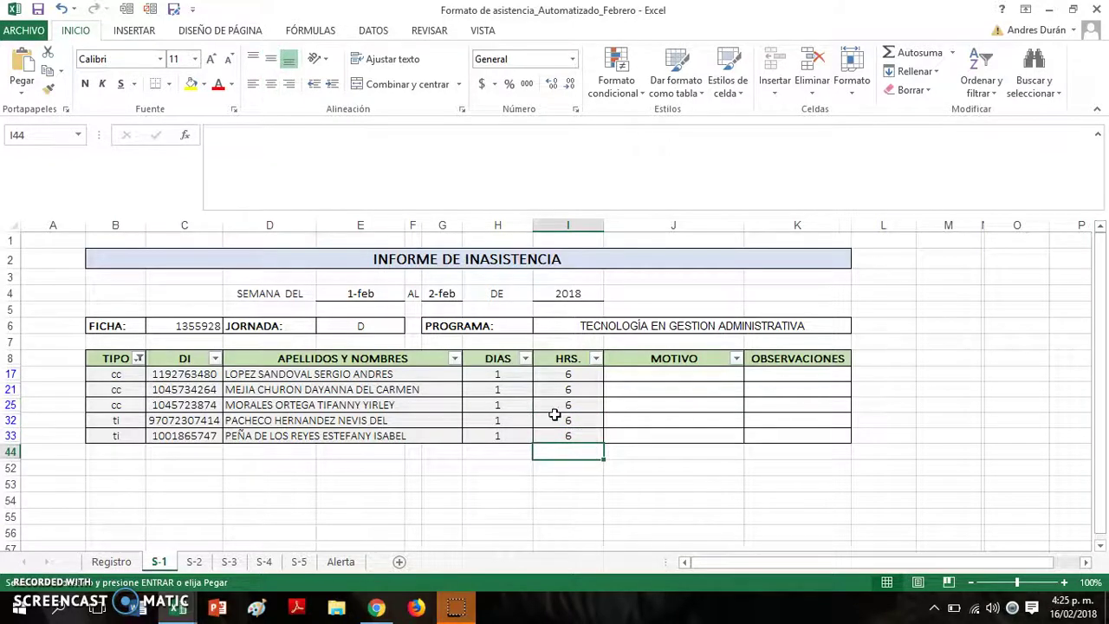
pyautogui.click(568, 374)
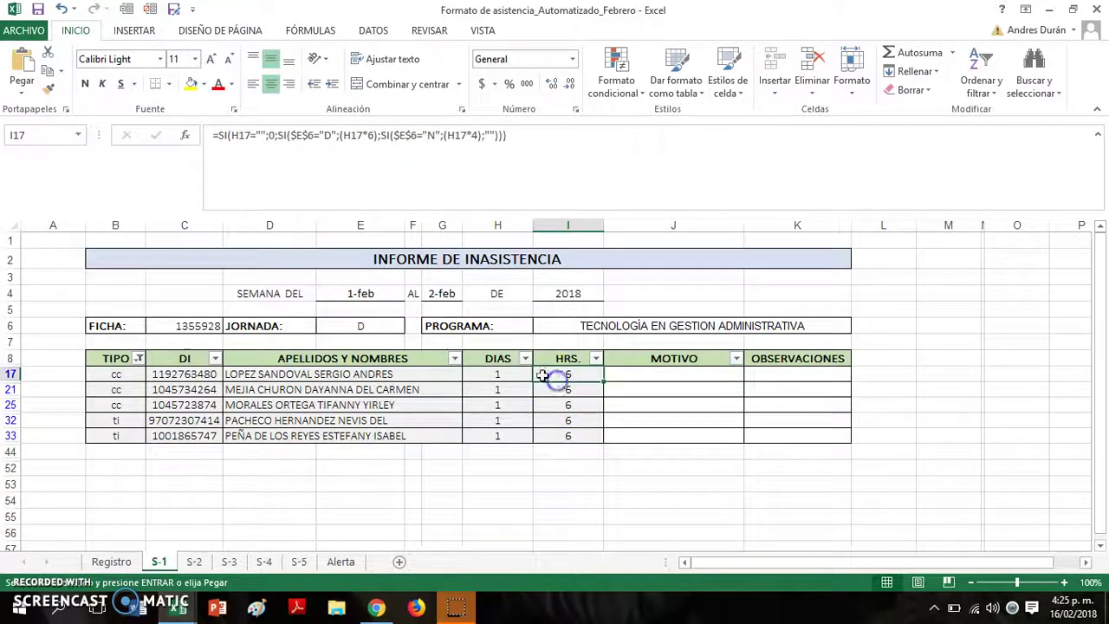
# Set the JORNADA in cell E6 of the S-1 report to N
pyautogui.click(392, 329)
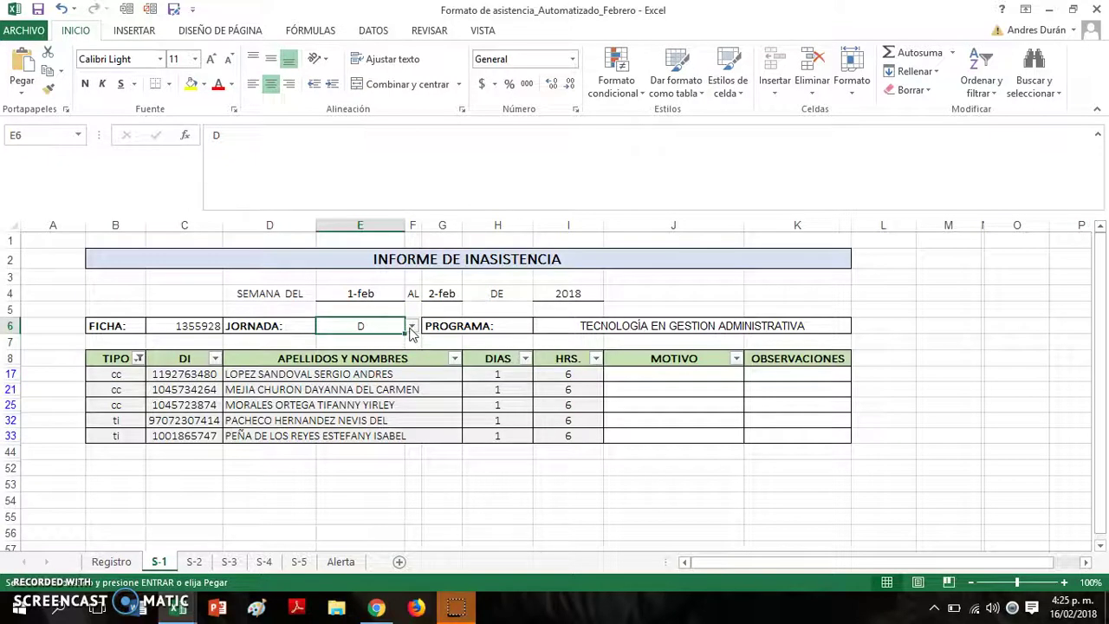
pyautogui.click(412, 331)
pyautogui.click(394, 354)
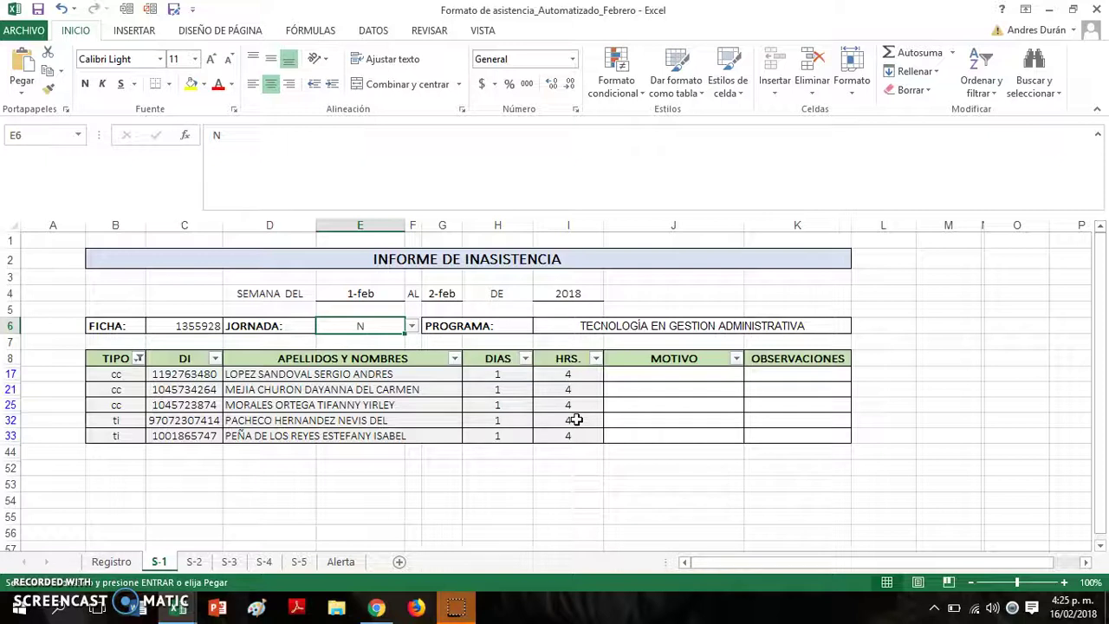
# Compare the FICHA and PROGRAMA cells on S-1 with their source cells E8 and V8 on Registro, and return to S-1
pyautogui.click(165, 325)
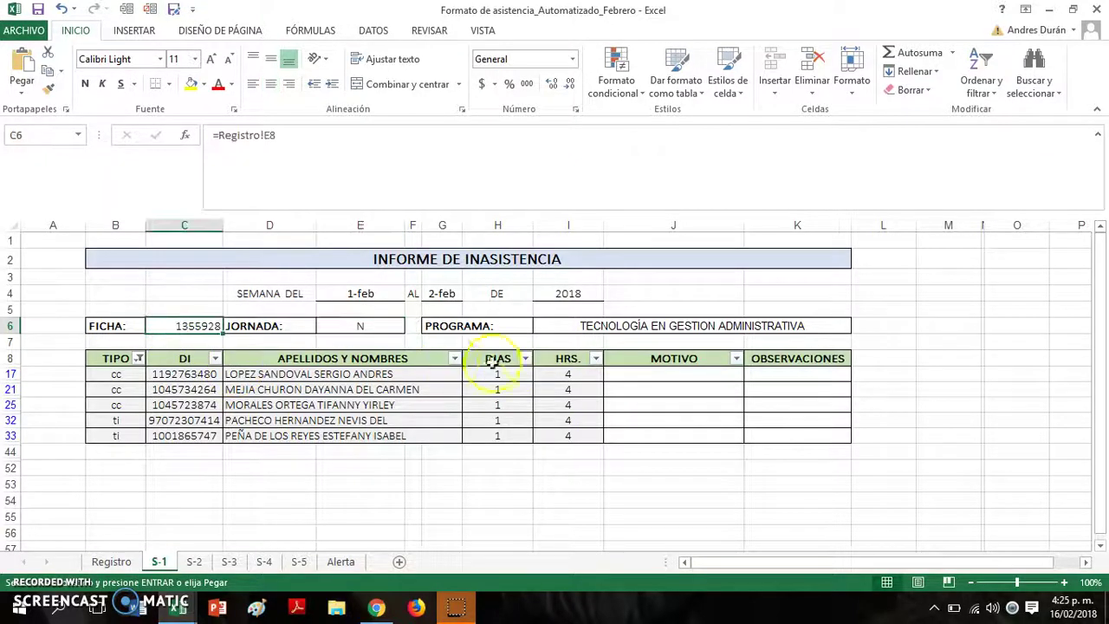
pyautogui.click(617, 325)
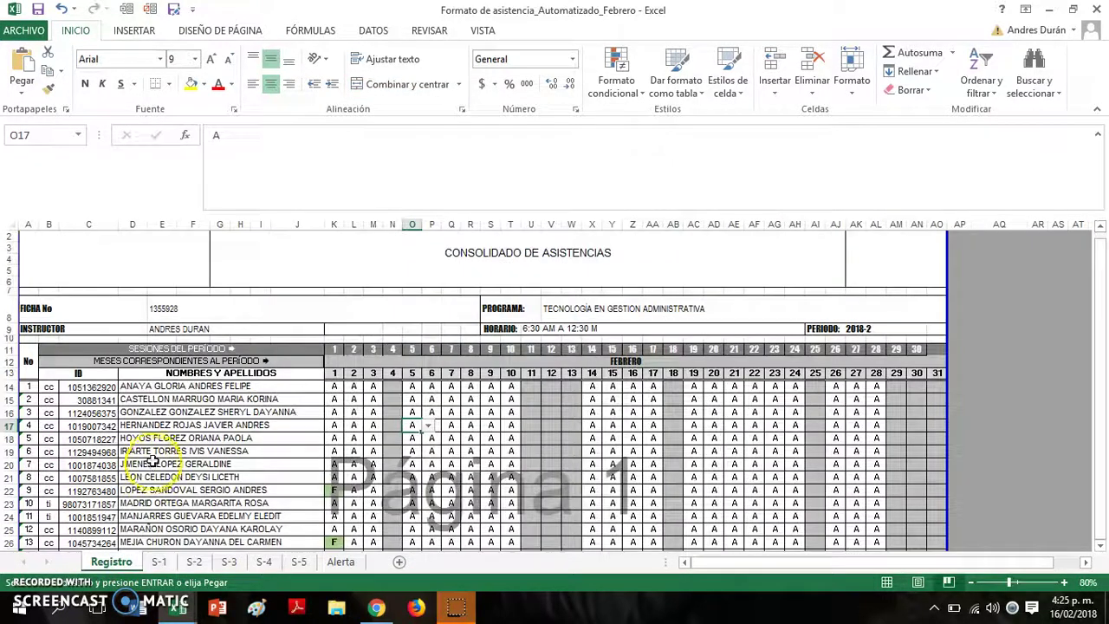
pyautogui.click(112, 561)
pyautogui.click(182, 311)
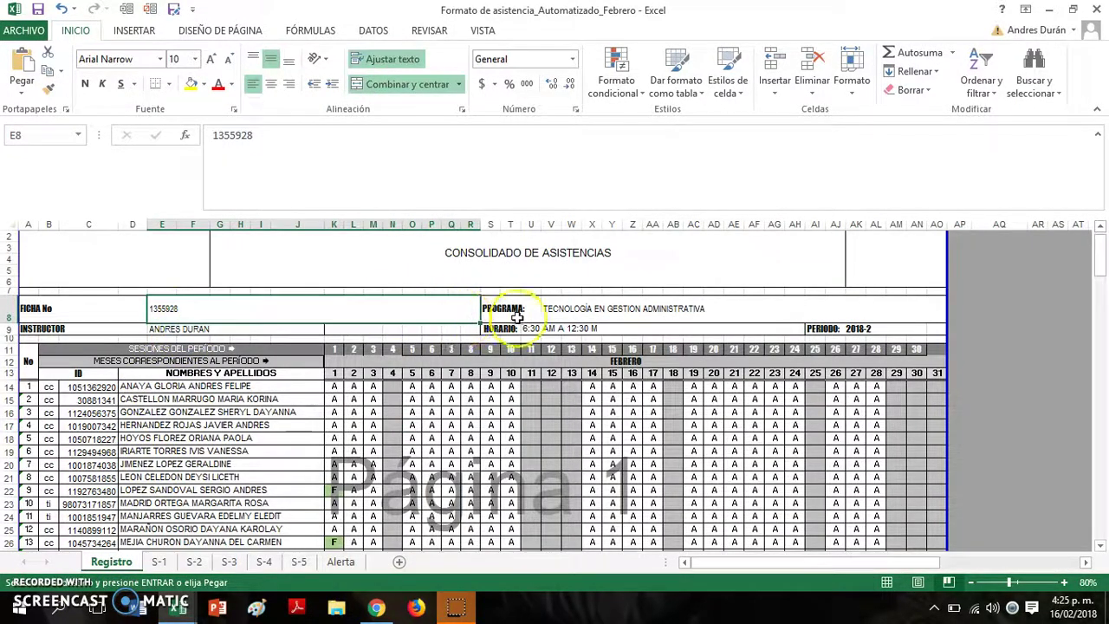
pyautogui.click(594, 309)
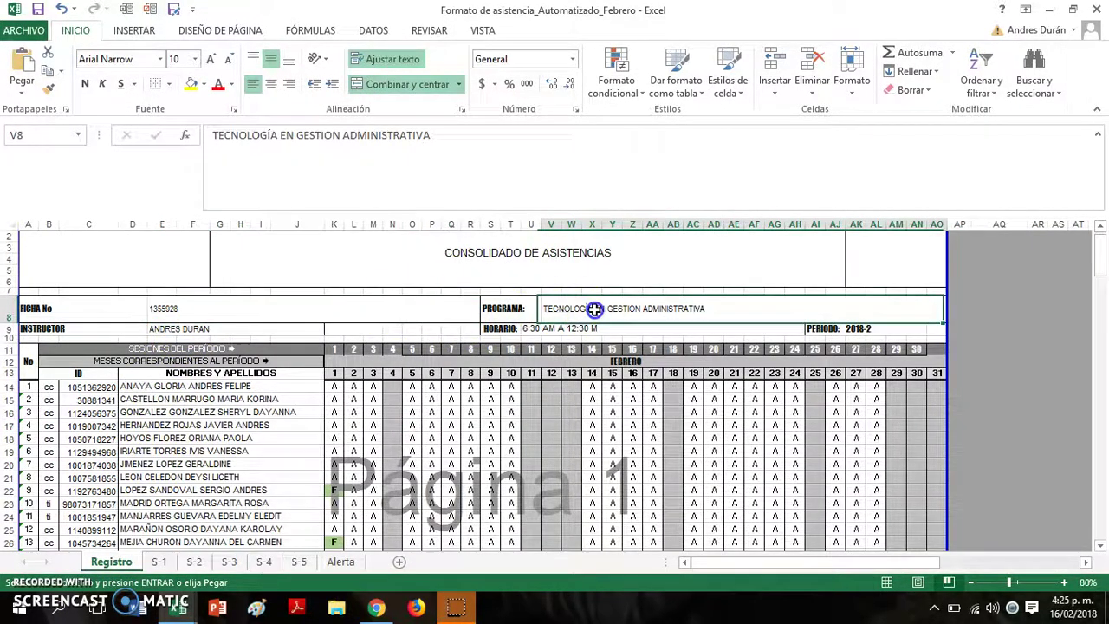
pyautogui.click(160, 562)
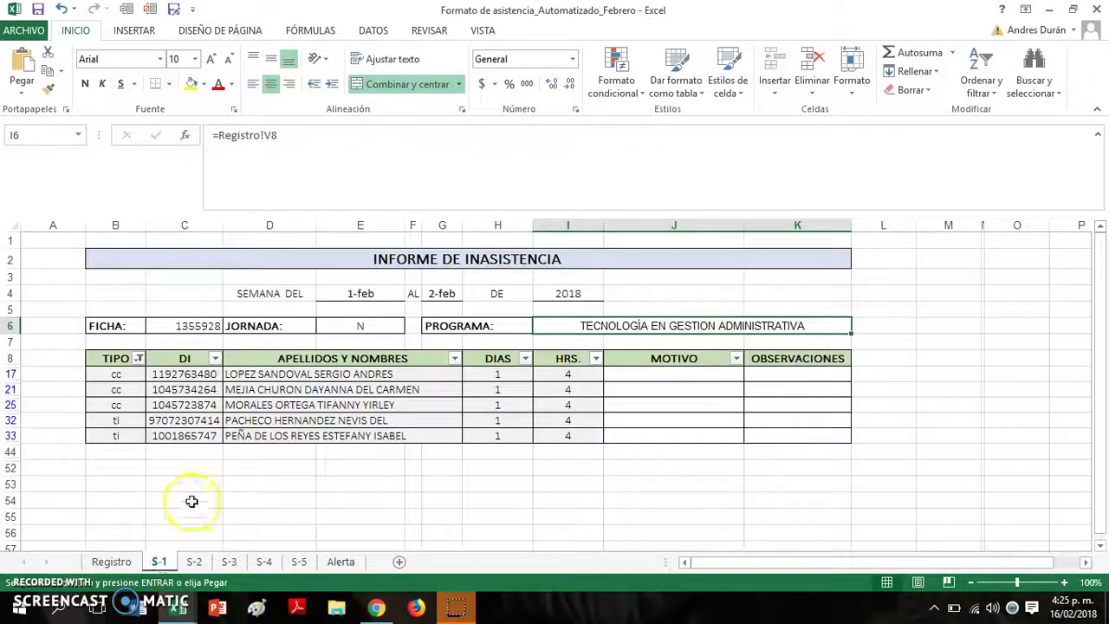
# Compare the week start date in E4 of S-1 with the February day numbers in row 13 of Registro, and return to S-1
pyautogui.click(342, 292)
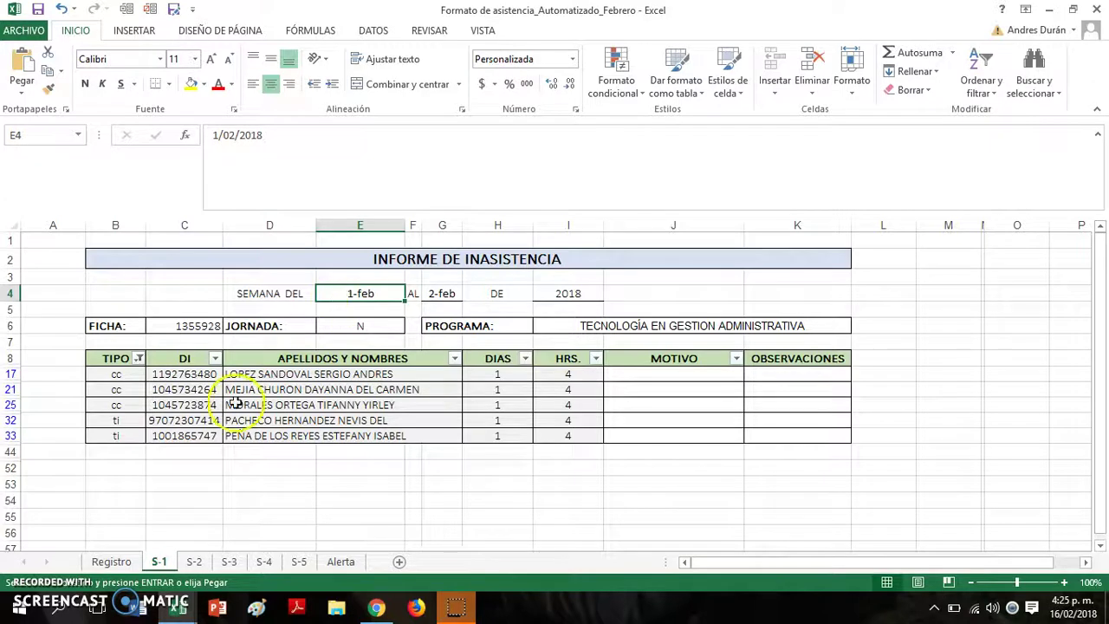
pyautogui.click(122, 562)
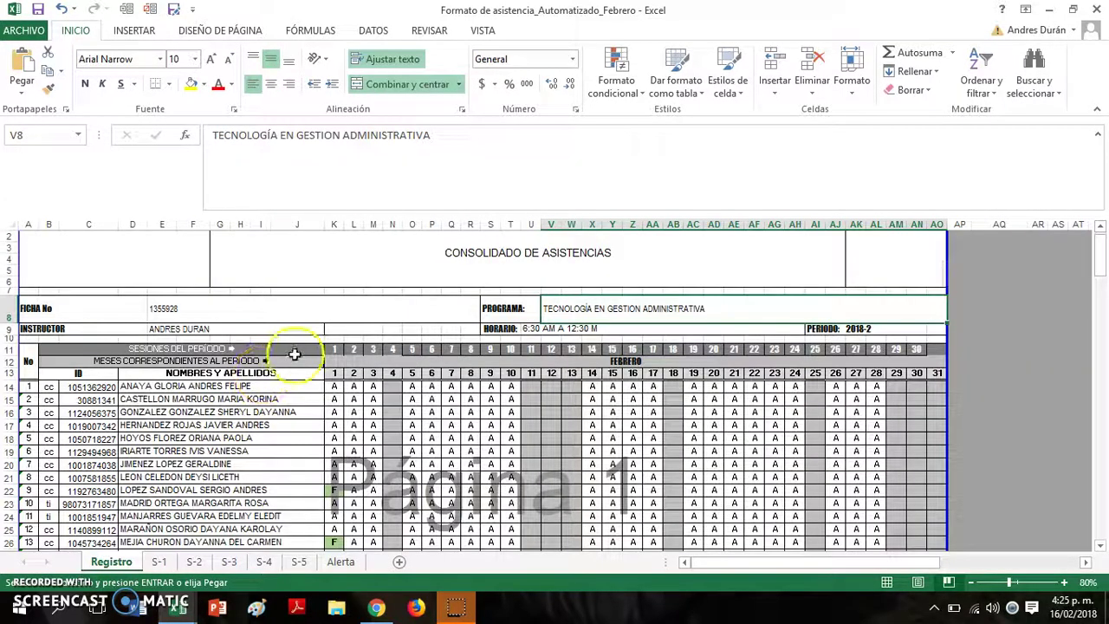
pyautogui.click(334, 373)
pyautogui.click(350, 374)
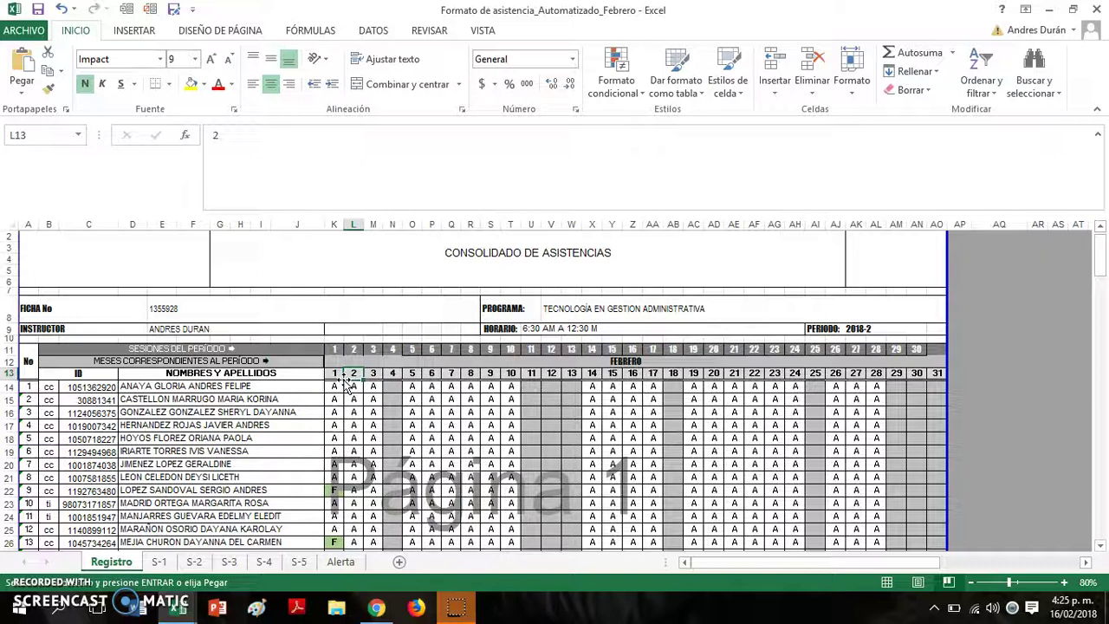
pyautogui.moveTo(349, 378); pyautogui.dragTo(364, 381)
pyautogui.click(334, 373)
pyautogui.click(353, 373)
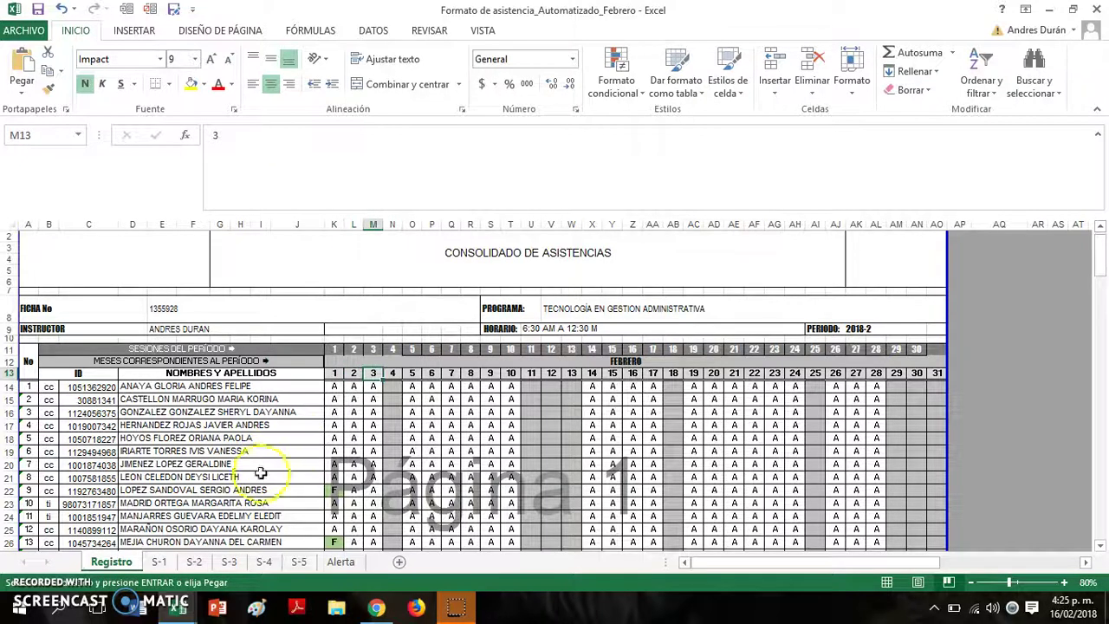
pyautogui.click(159, 561)
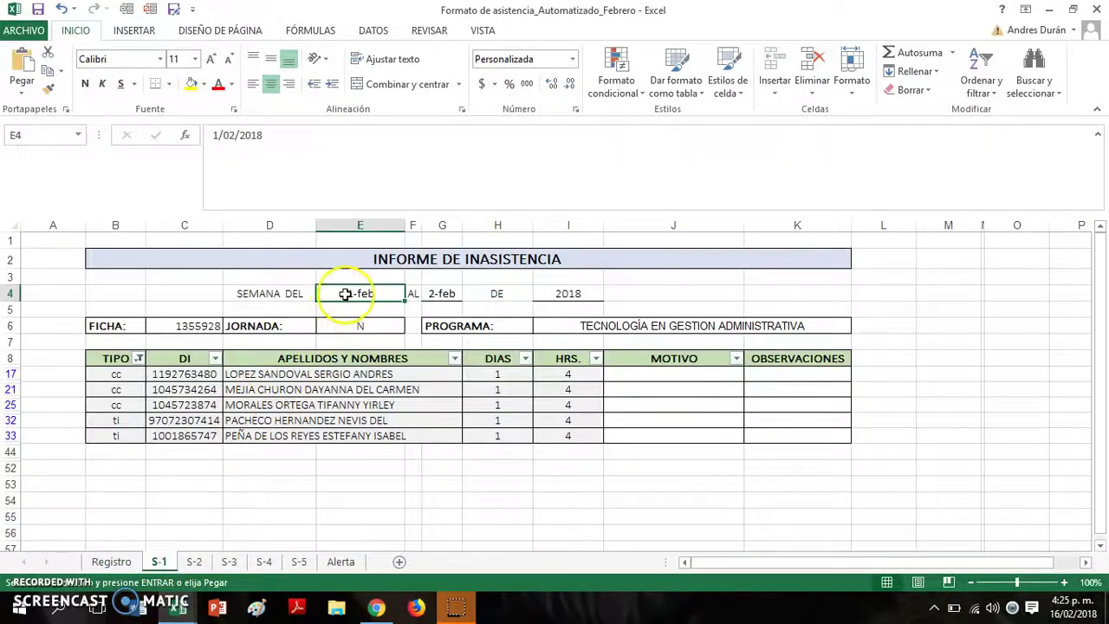
pyautogui.click(218, 135)
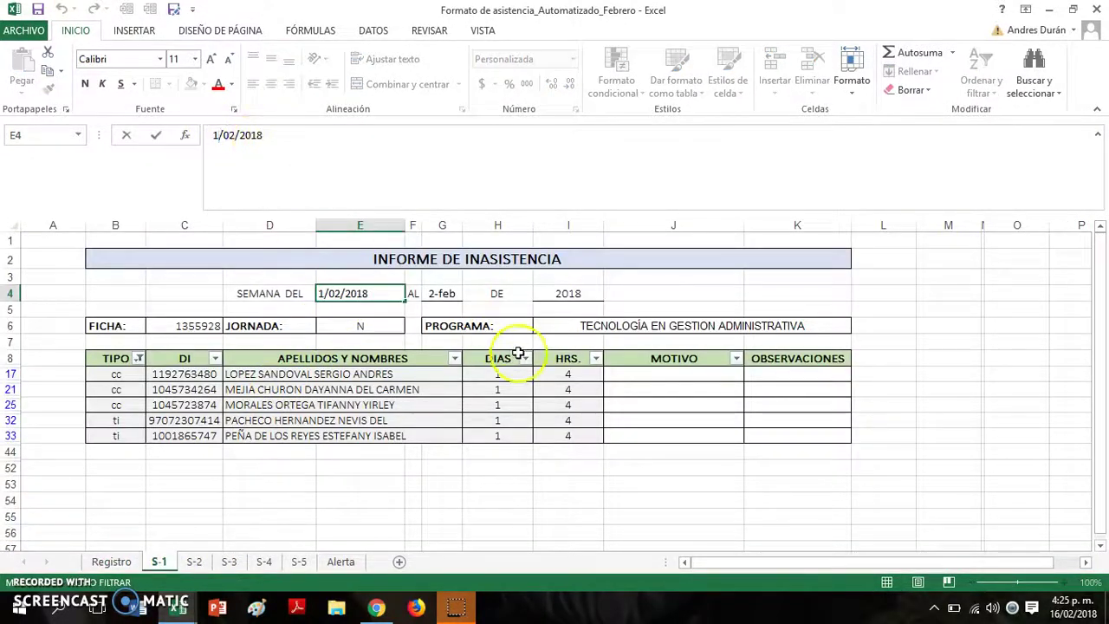
pyautogui.press('Return')
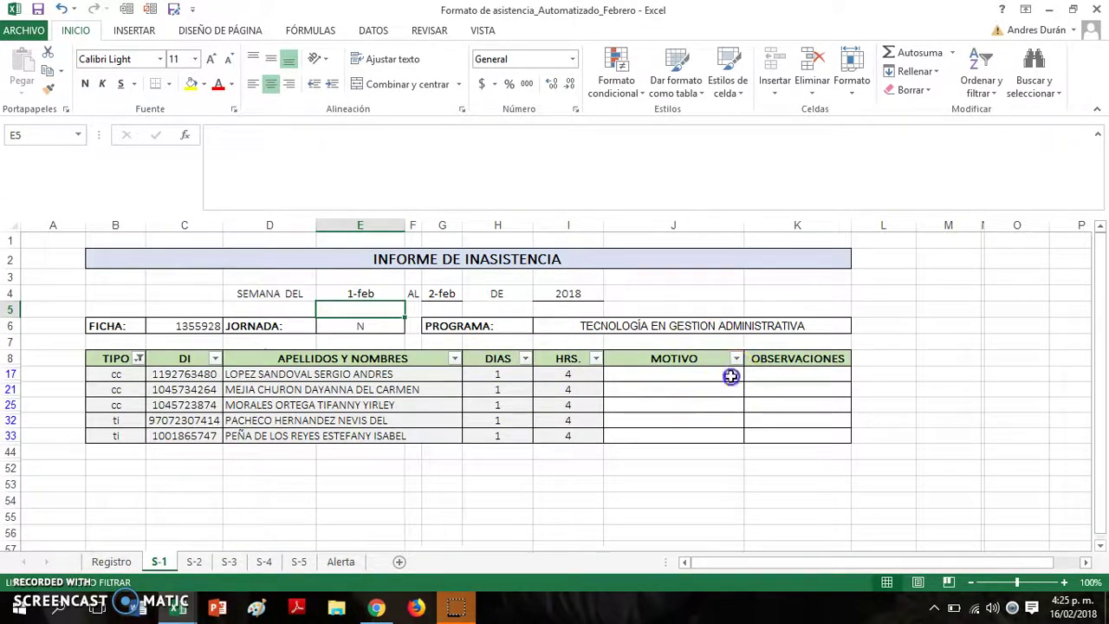
# Set the MOTIVO on S-1 to PROBLEMAS DE SALUD in row 17, PROBLEMAS ECONOMICOS in row 21 and CALAMIDAD in row 25
pyautogui.click(730, 375)
pyautogui.click(751, 375)
pyautogui.click(719, 396)
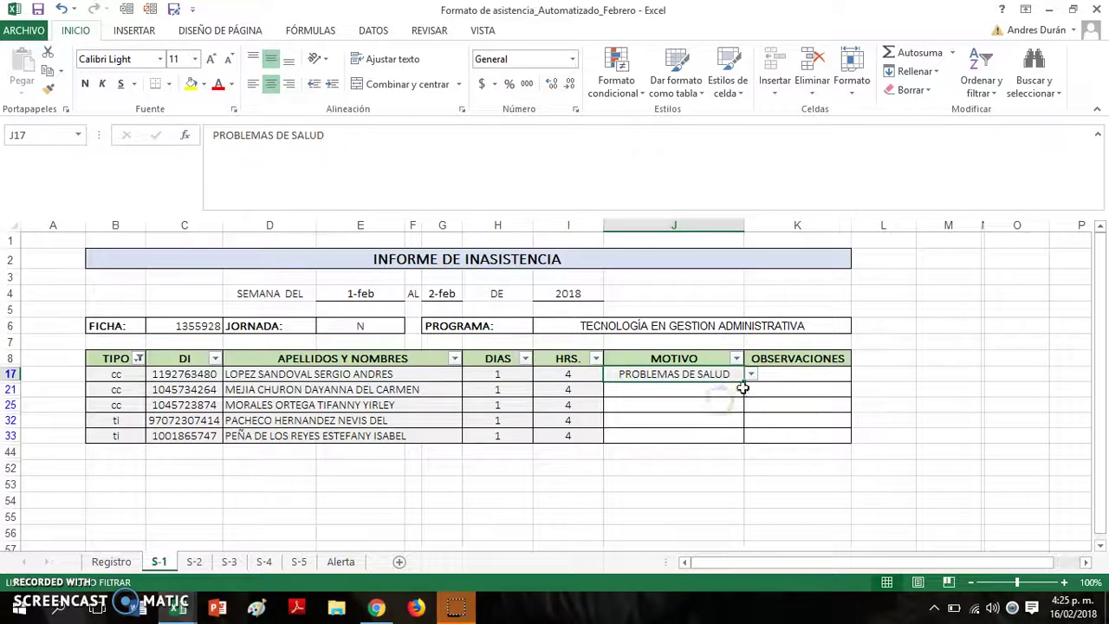
pyautogui.click(711, 391)
pyautogui.click(751, 390)
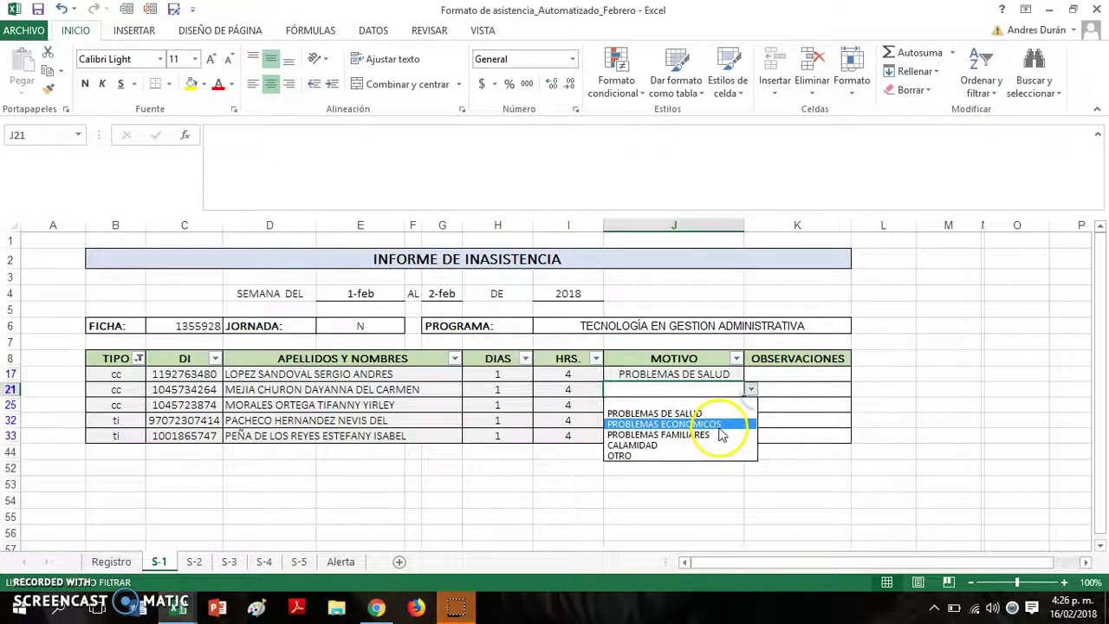
pyautogui.click(720, 425)
pyautogui.click(736, 405)
pyautogui.click(750, 407)
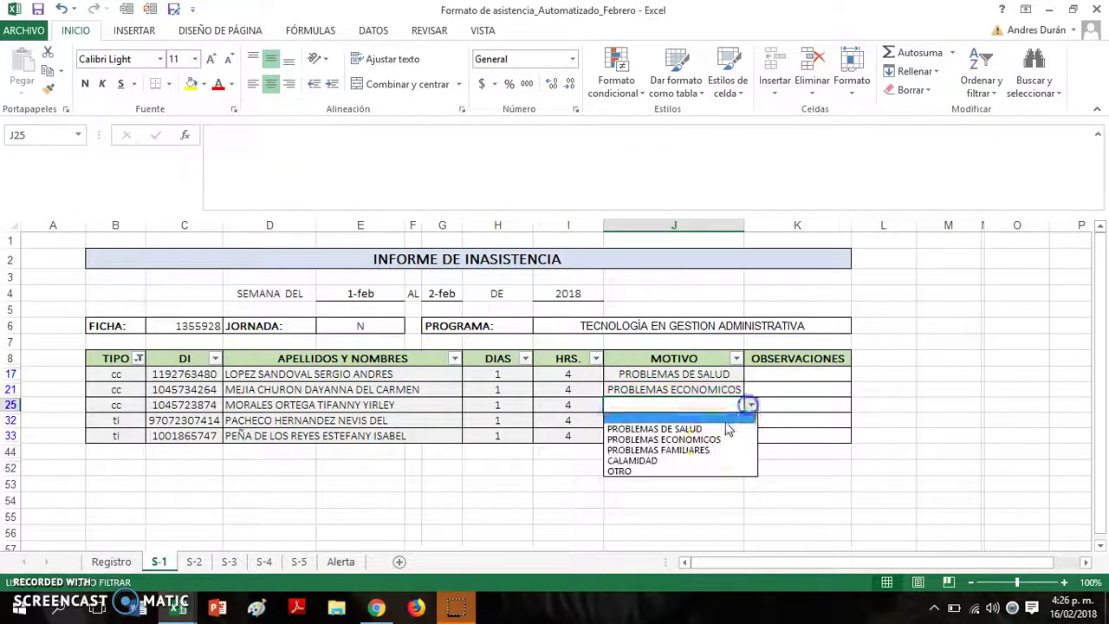
pyautogui.click(715, 460)
# Set the MOTIVO in rows 32 and 33 of S-1 to PROBLEMAS FAMILIARES, and select the OBSERVACIONES cells from row 17 down
pyautogui.click(737, 420)
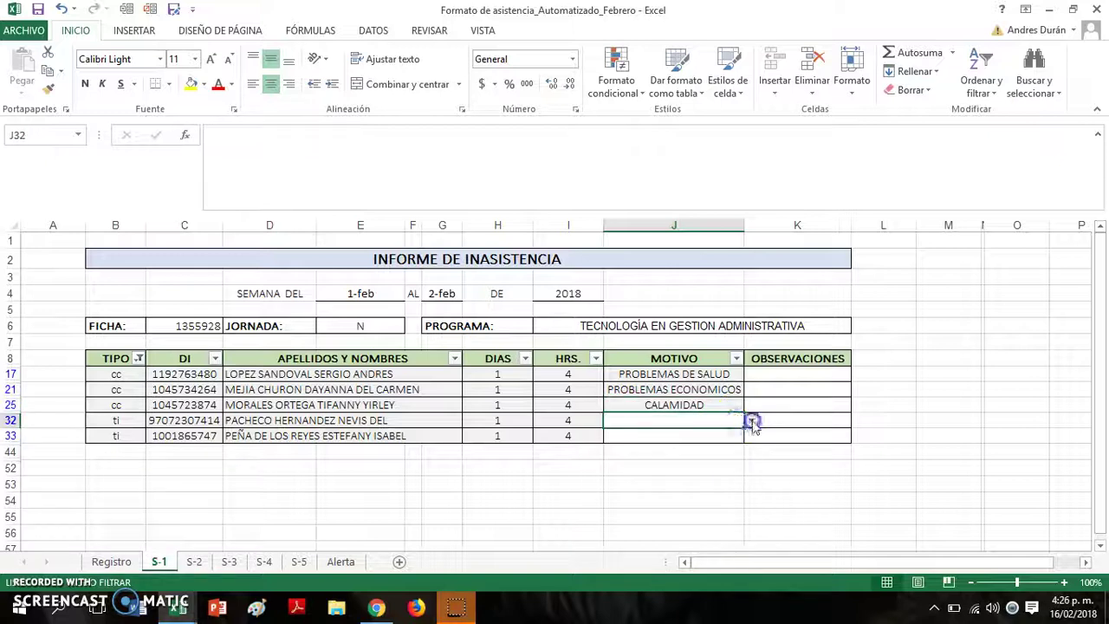
pyautogui.click(752, 420)
pyautogui.click(688, 465)
pyautogui.click(728, 436)
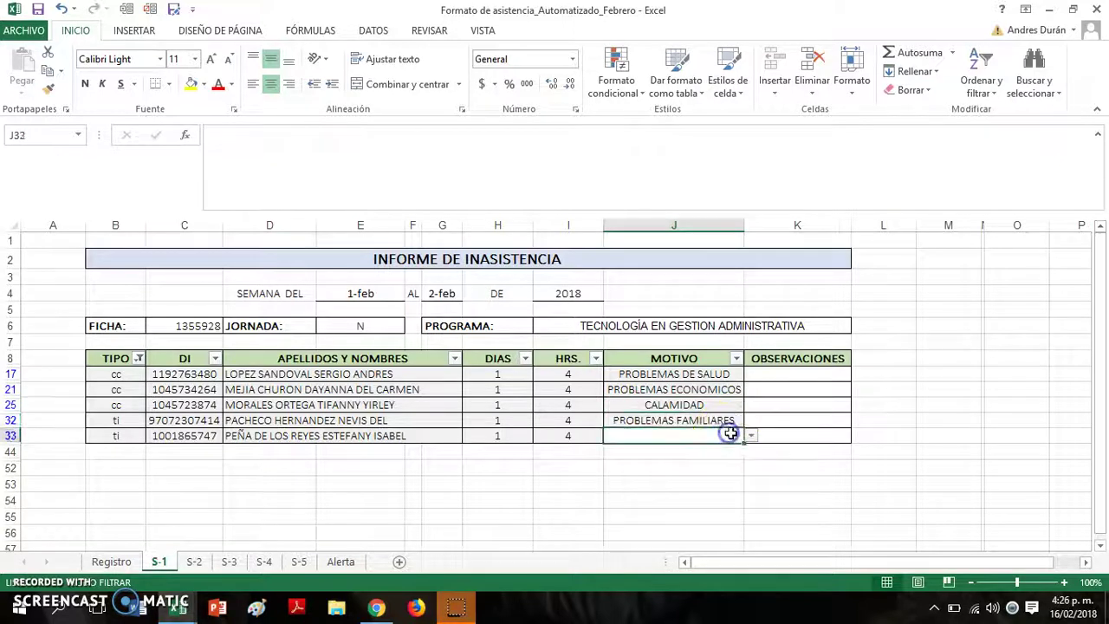
pyautogui.click(750, 436)
pyautogui.click(700, 477)
pyautogui.moveTo(773, 373); pyautogui.dragTo(774, 451)
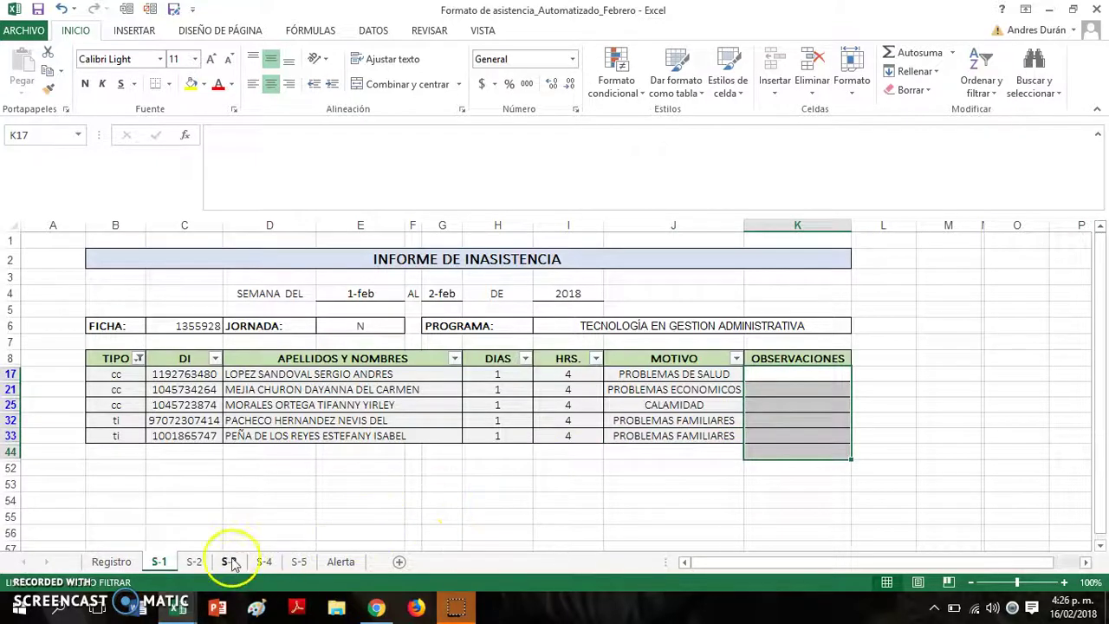
# Examine the week dates and report layout on the weekly sheets S-2 through S-5
pyautogui.click(197, 564)
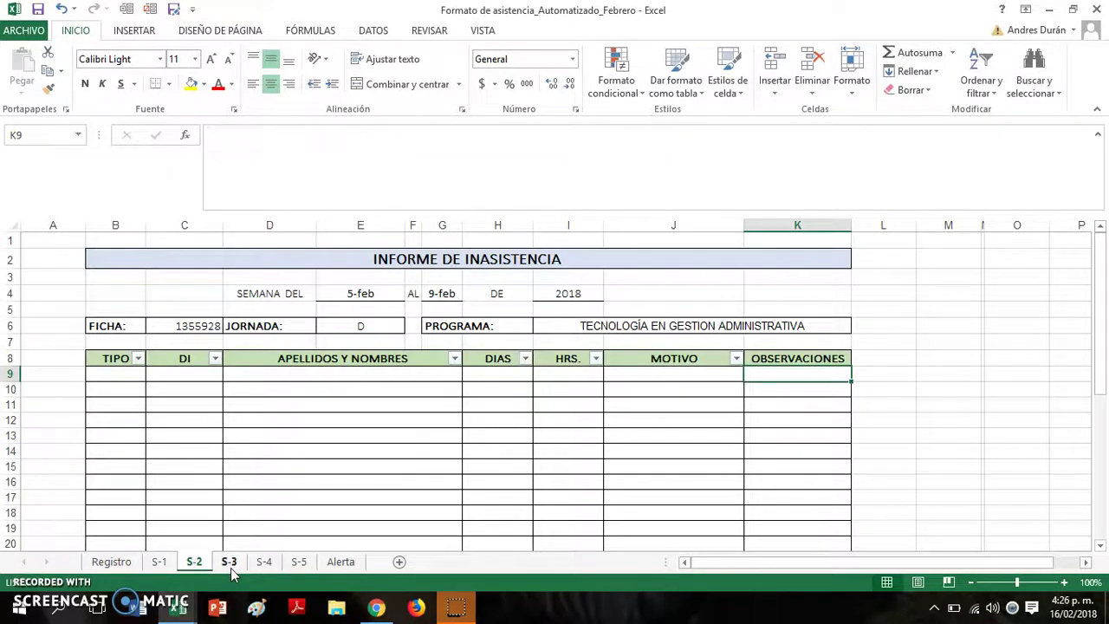
pyautogui.click(231, 568)
pyautogui.click(263, 563)
pyautogui.click(299, 563)
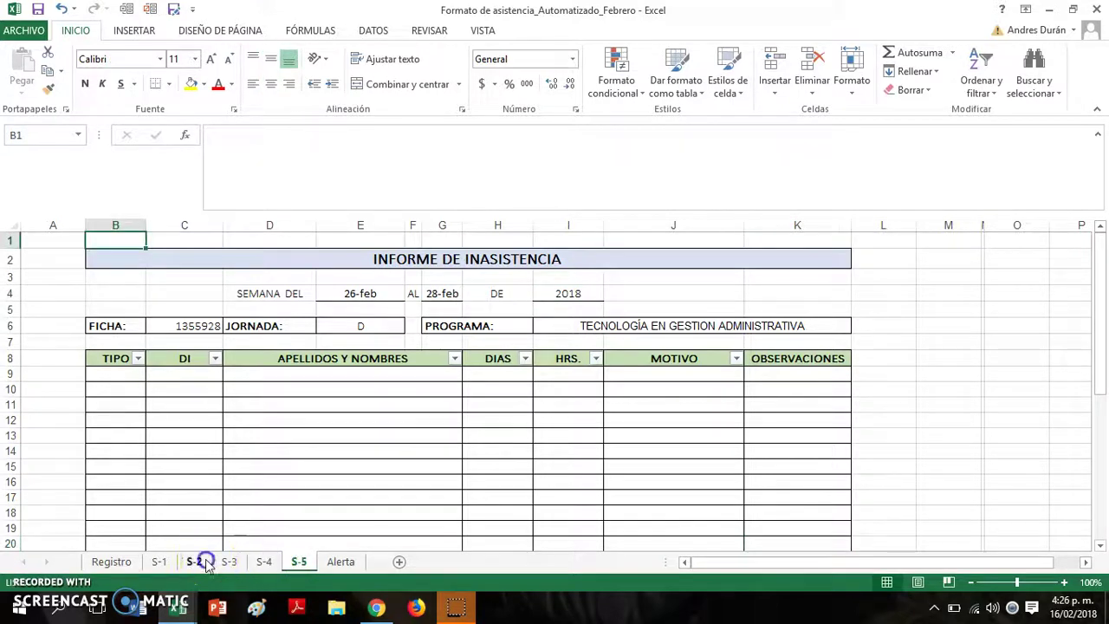
pyautogui.click(196, 563)
pyautogui.click(229, 563)
pyautogui.click(263, 563)
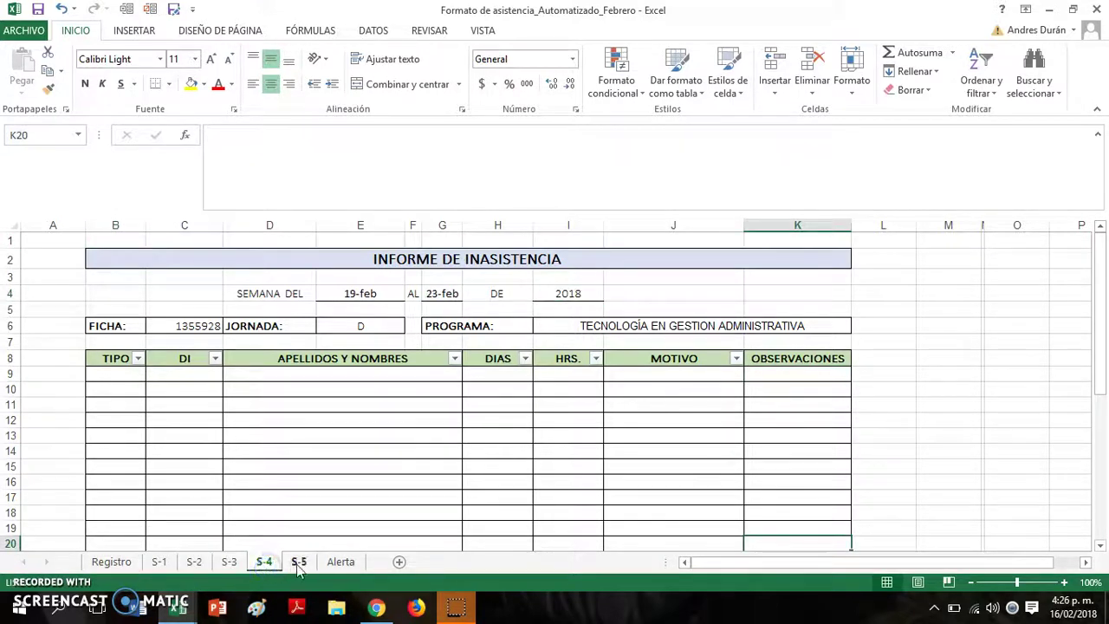
pyautogui.click(298, 563)
# Examine the attendance marks for days 5 to 10 on Registro and the mark in cell K26
pyautogui.click(111, 564)
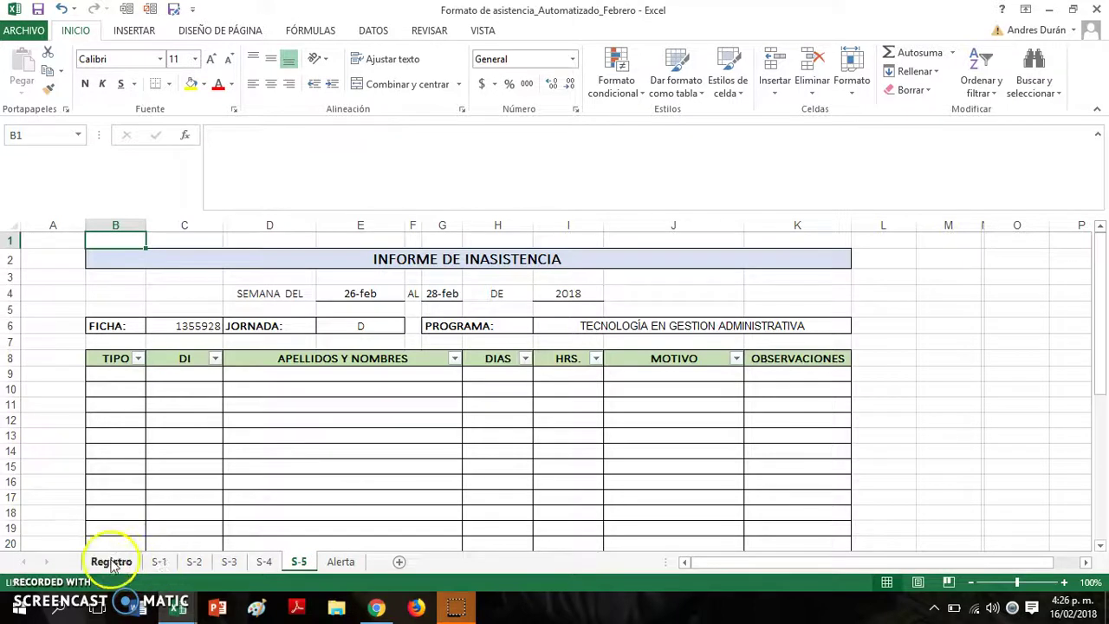
pyautogui.moveTo(411, 390); pyautogui.dragTo(513, 536)
pyautogui.click(407, 418)
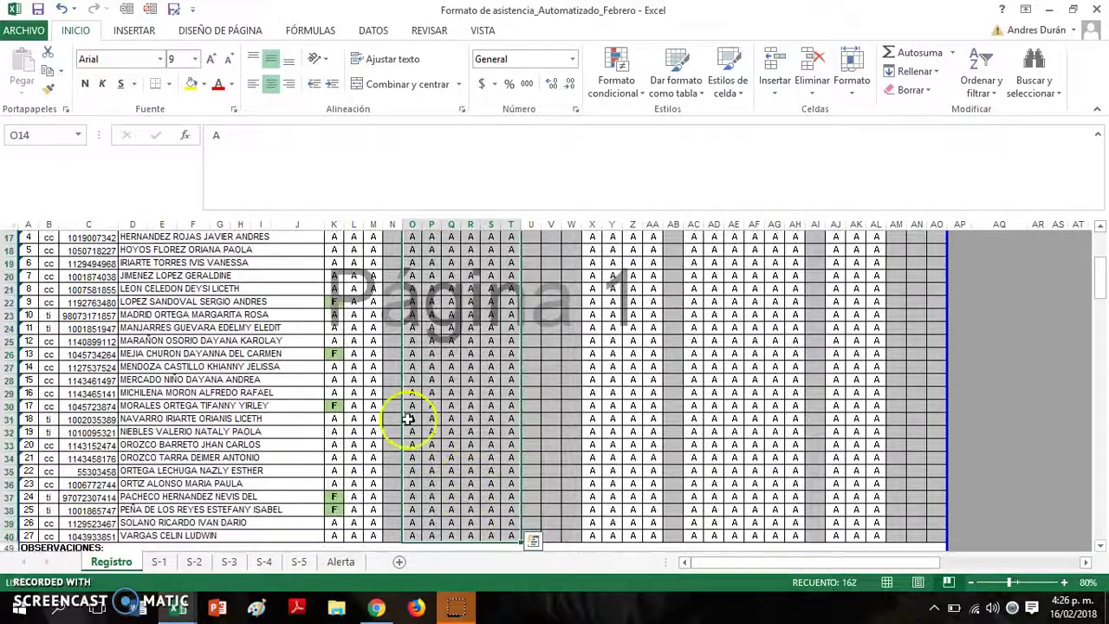
pyautogui.scroll(3, 408, 419)
pyautogui.click(335, 476)
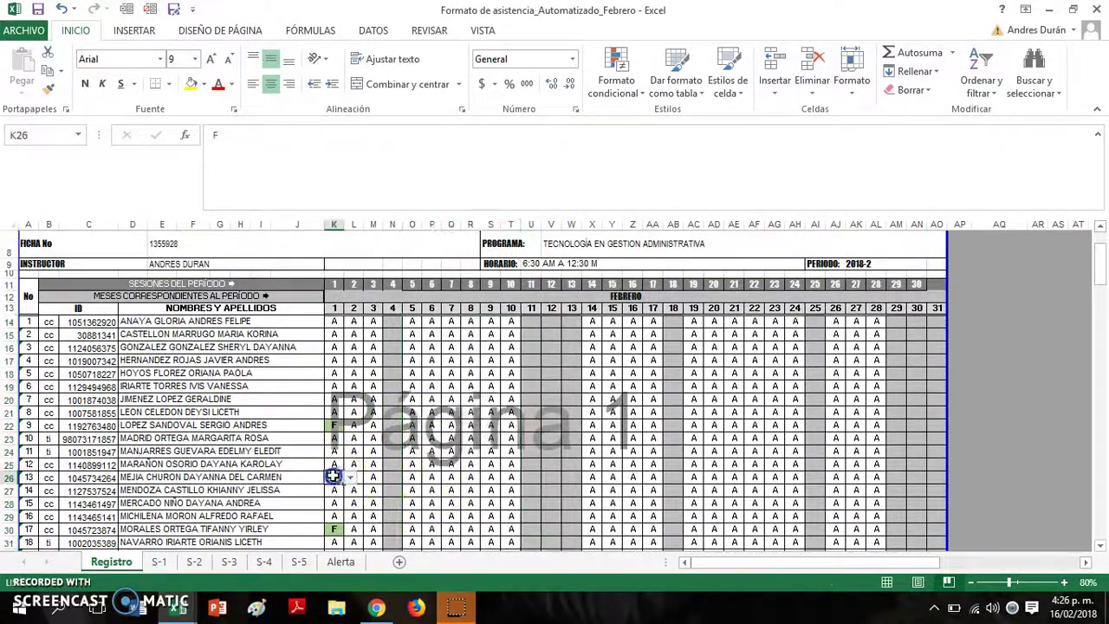
# Look through the S-3, S-4 and S-5 reports and review the monthly high-absenteeism list on the Alerta sheet
pyautogui.click(229, 562)
pyautogui.click(265, 562)
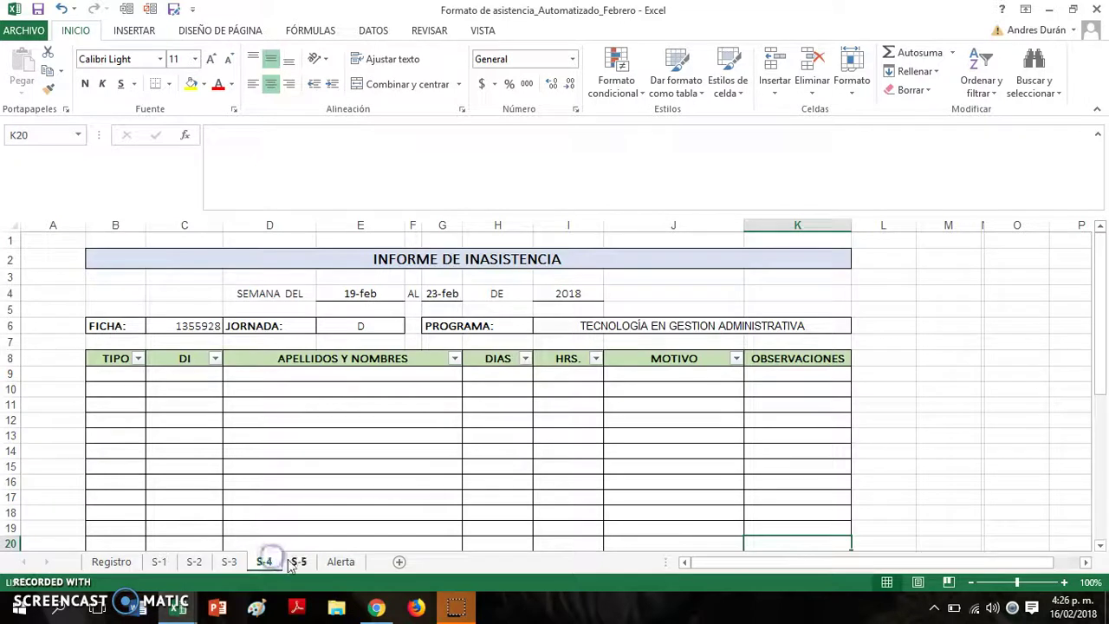
pyautogui.click(296, 563)
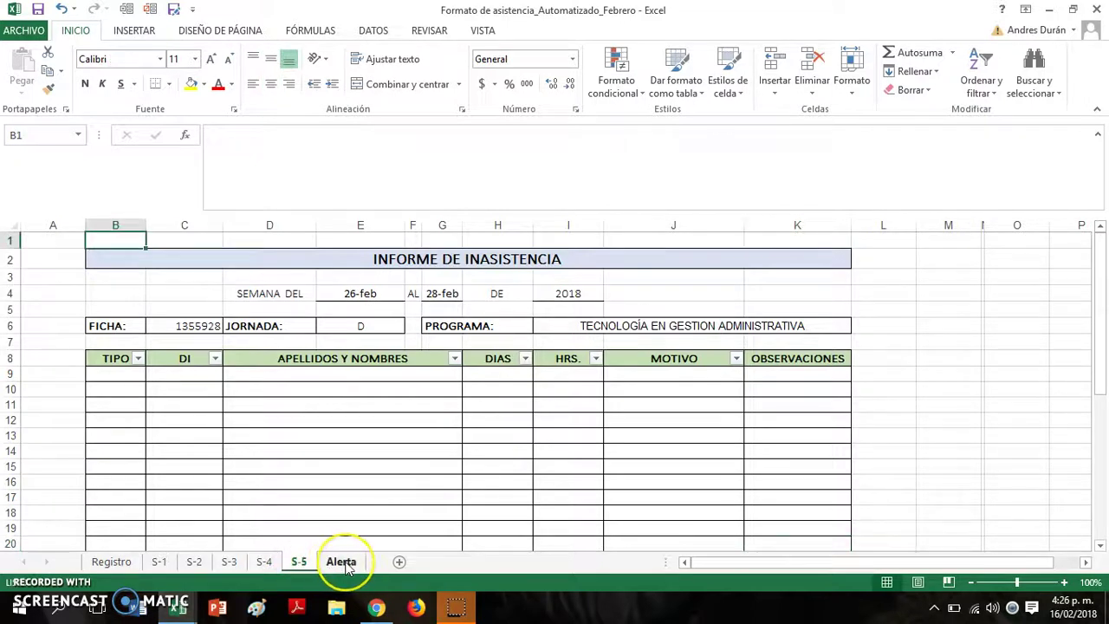
pyautogui.click(343, 563)
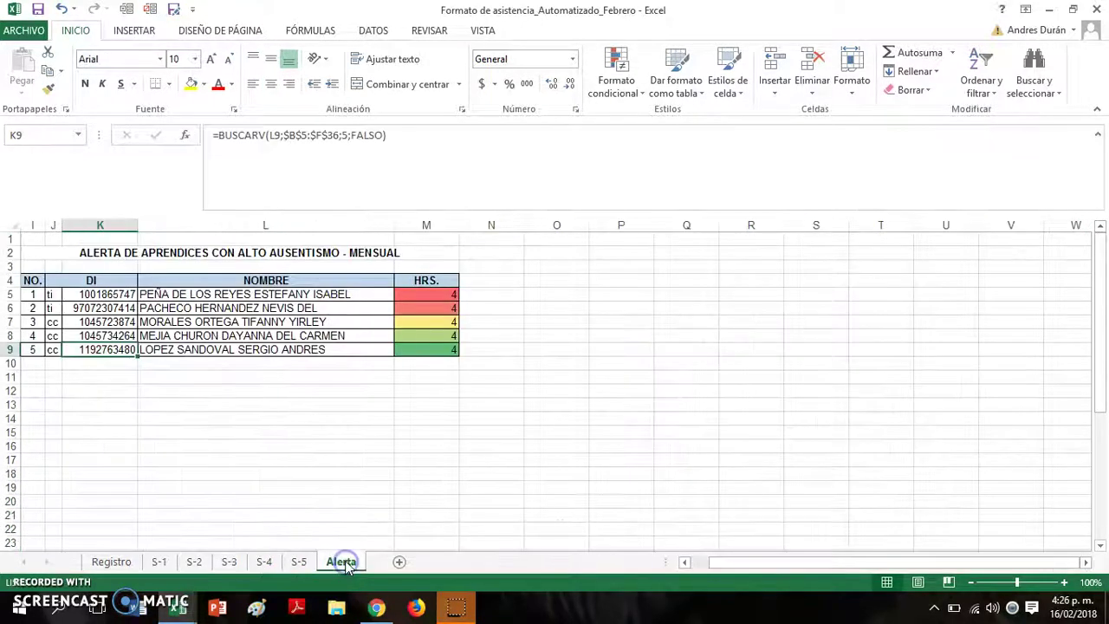
pyautogui.click(321, 366)
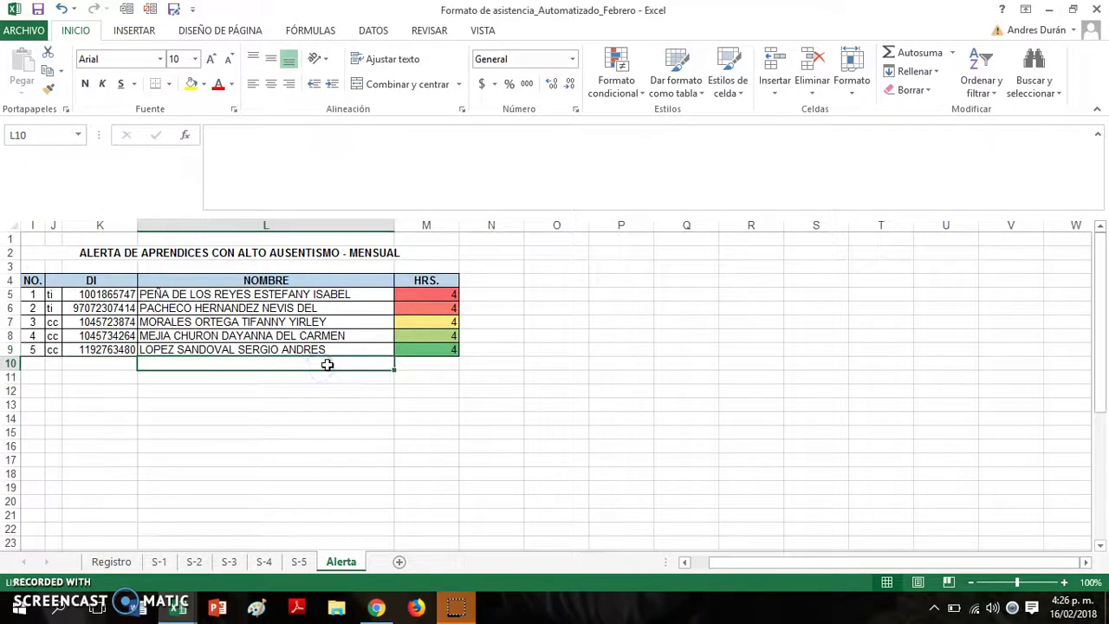